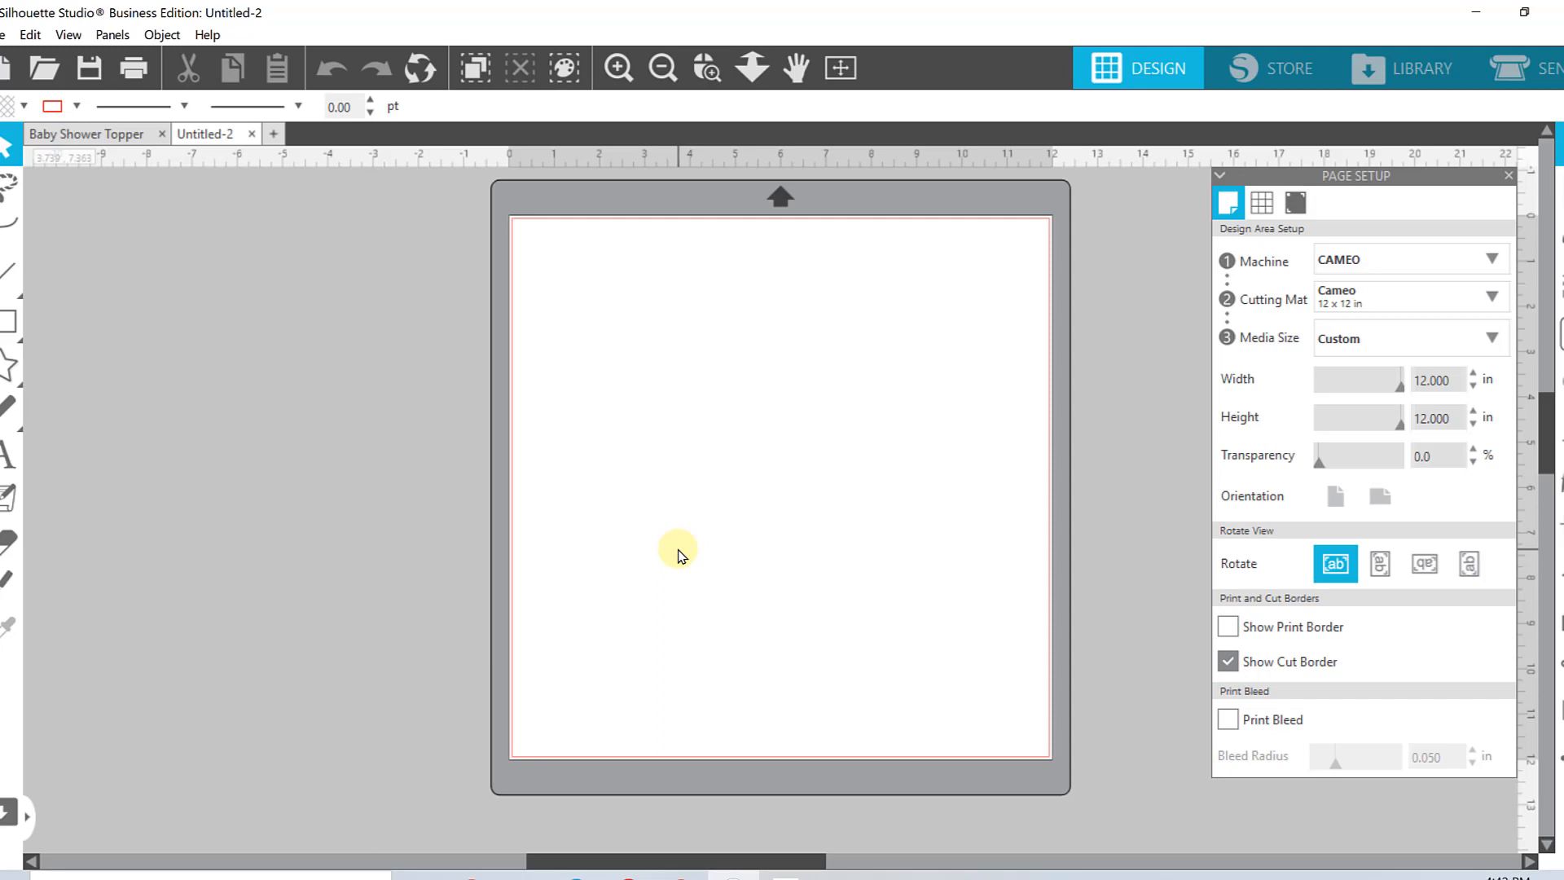
Step: Add the text "Baby" to the upper middle of the page
{"action": "left_click", "coordinate": [9, 451]}
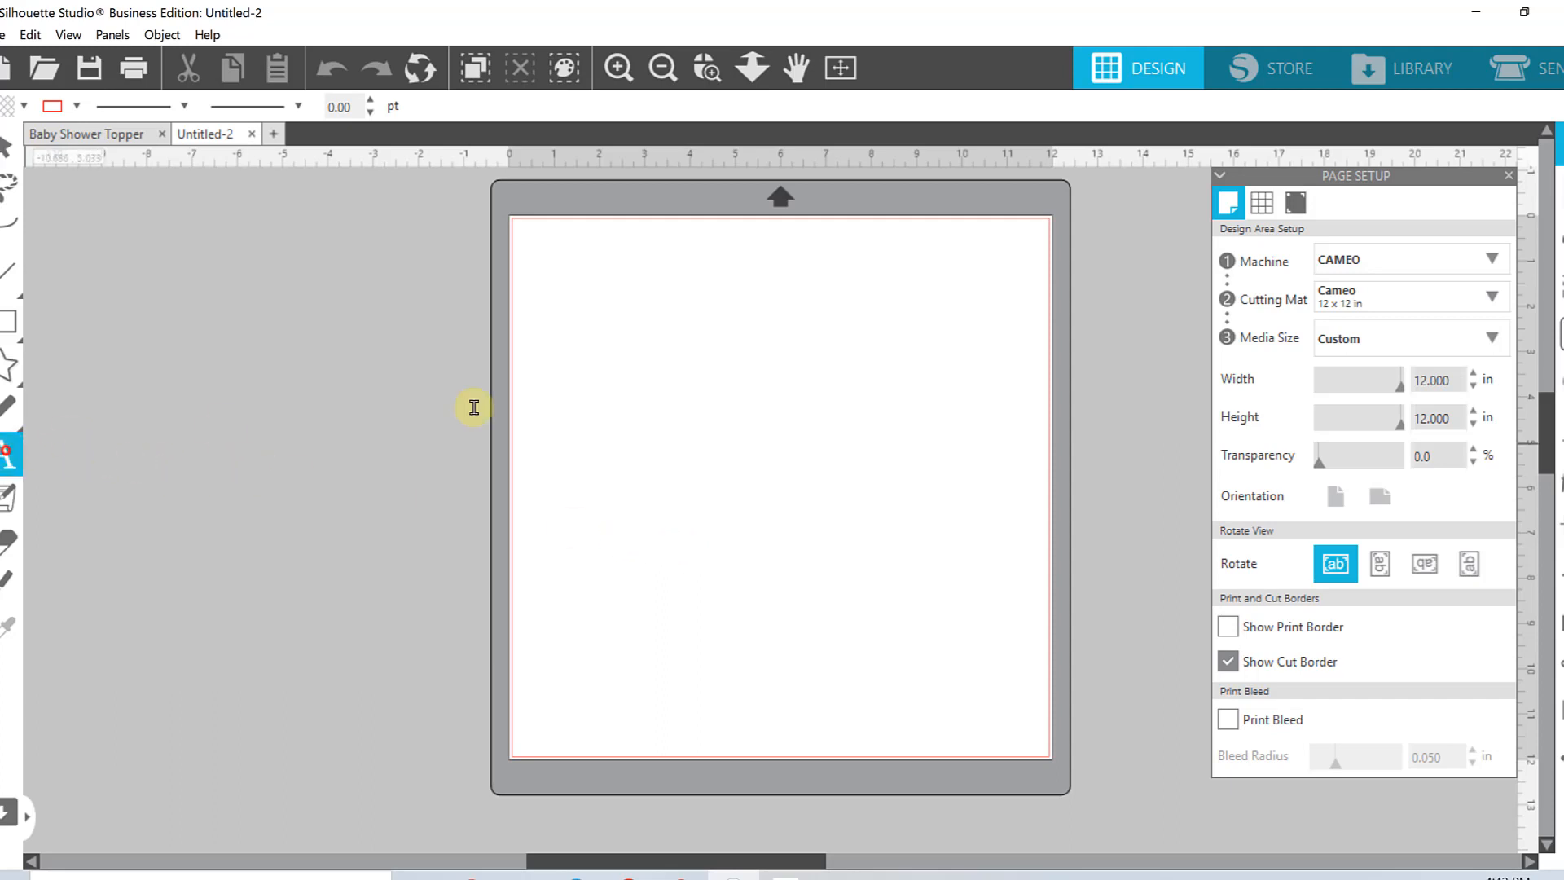
{"action": "left_click", "coordinate": [715, 384]}
{"action": "type", "text": "Baby"}
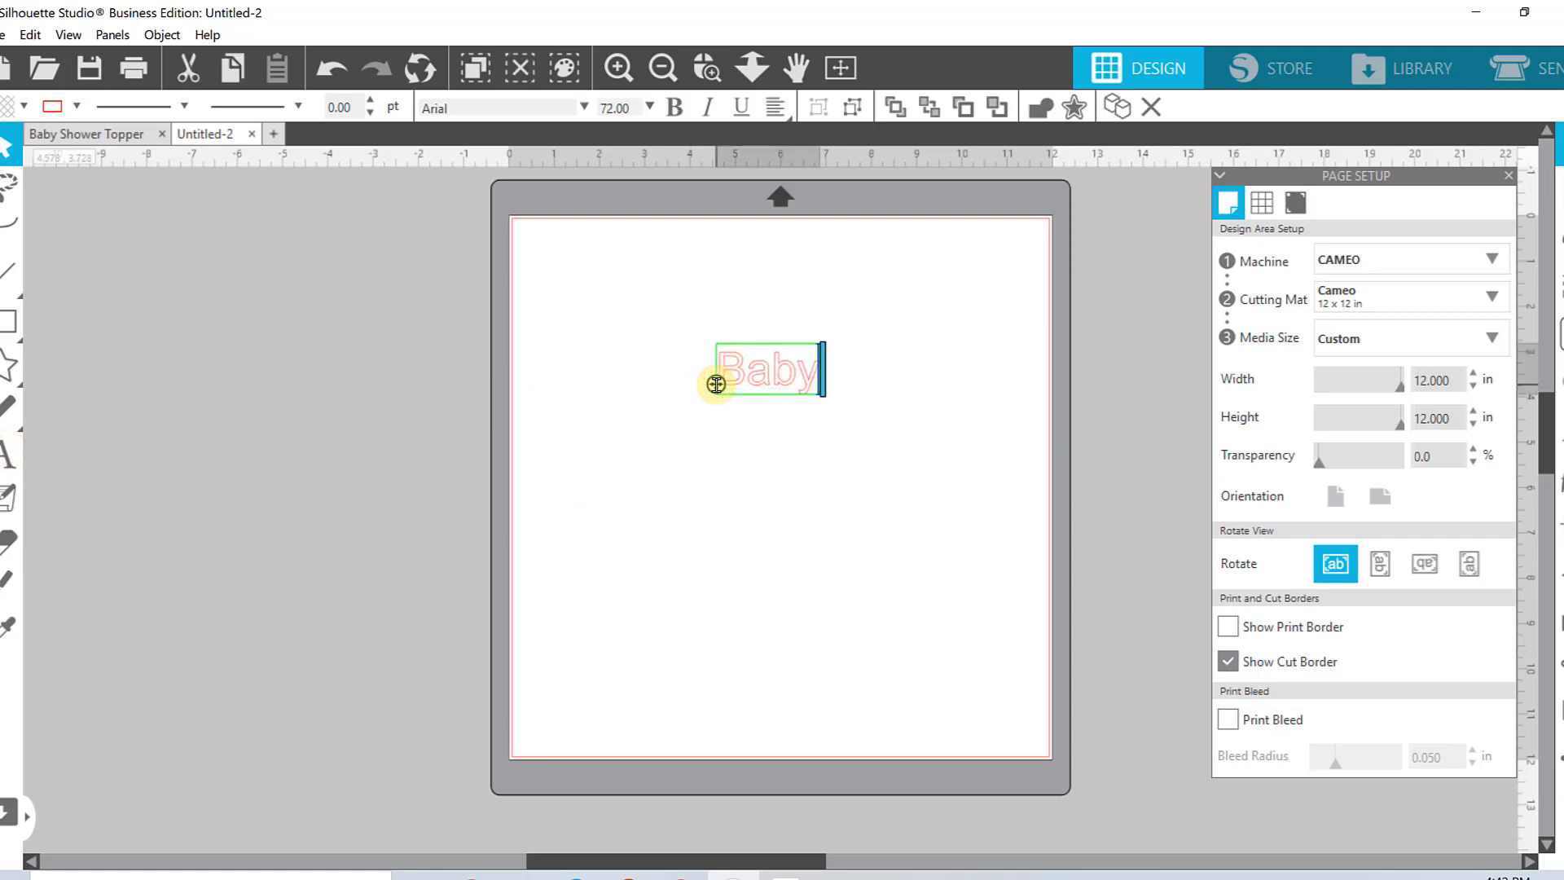
{"action": "left_click", "coordinate": [961, 647]}
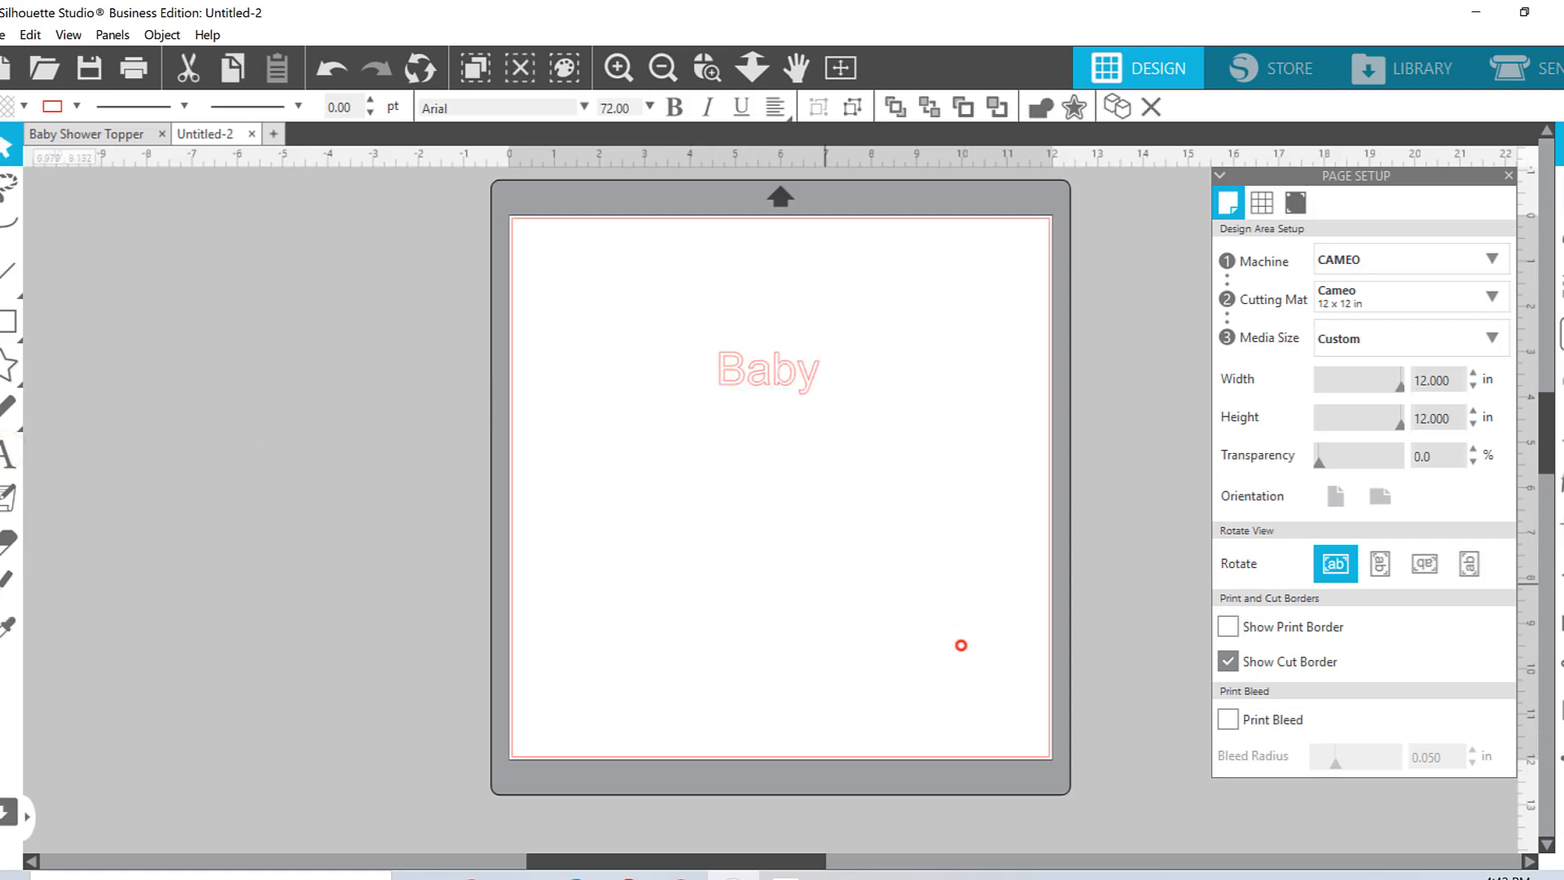
Step: Change the font of the word "Baby" to Madina Clean
{"action": "left_click", "coordinate": [735, 381]}
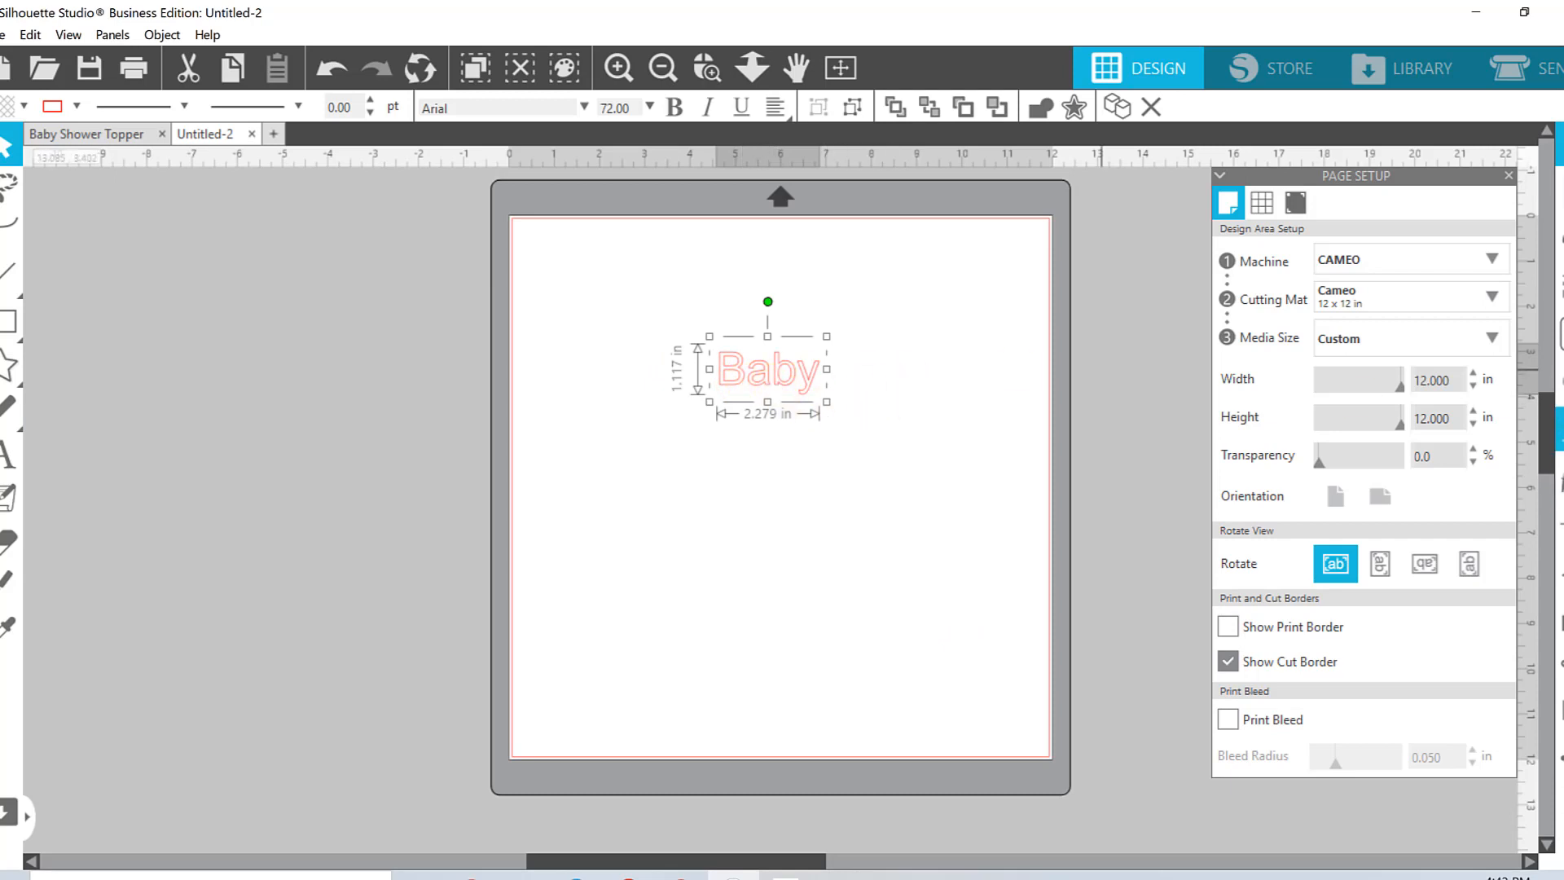
{"action": "left_click", "coordinate": [1558, 430]}
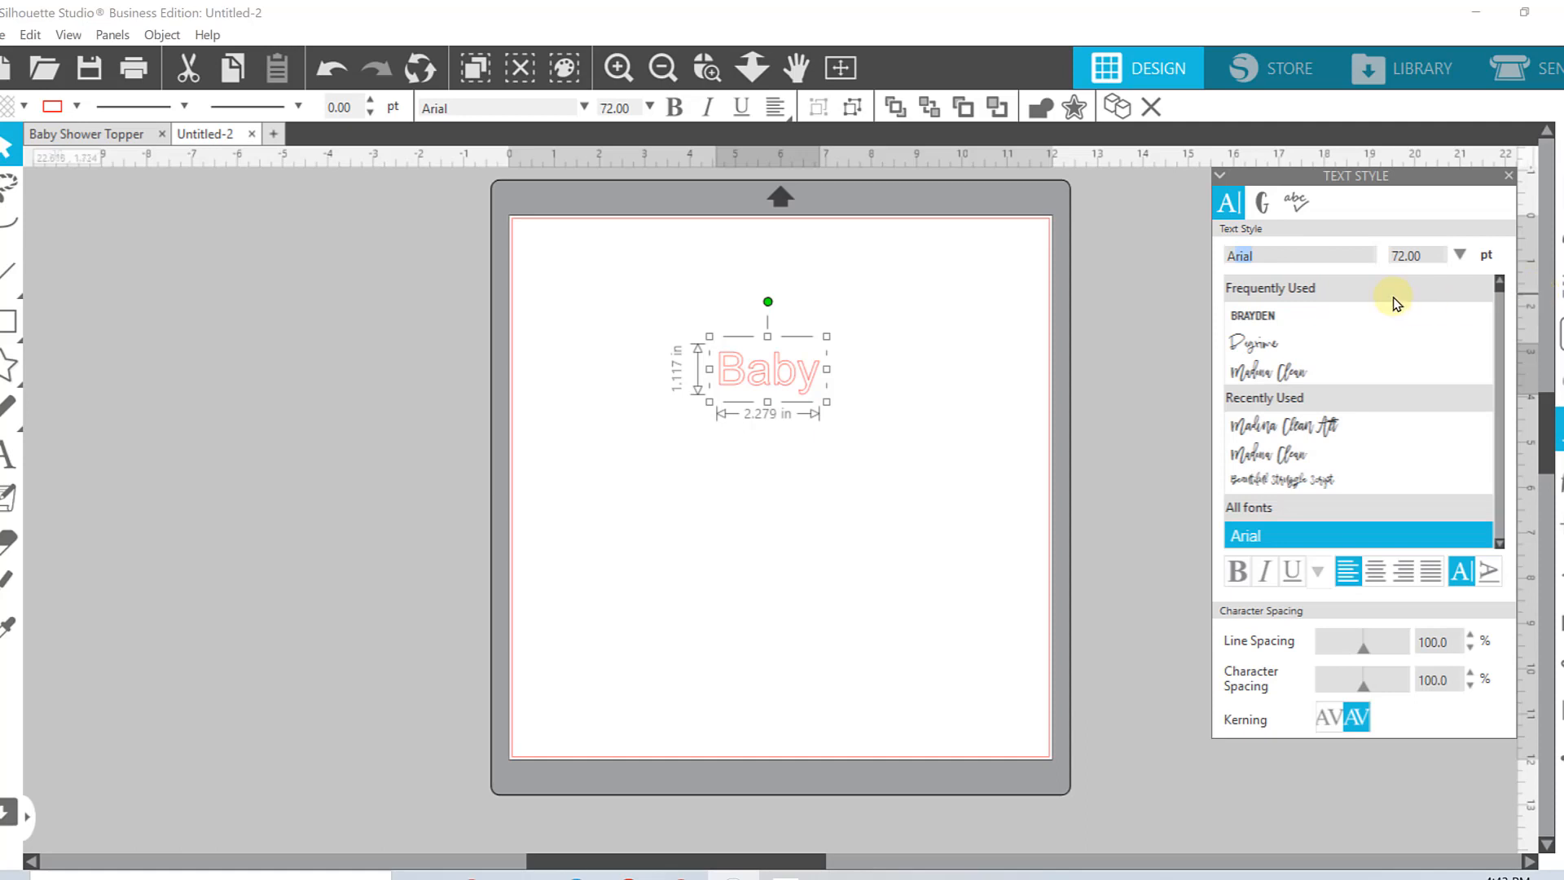
{"action": "type", "text": "madina Clean"}
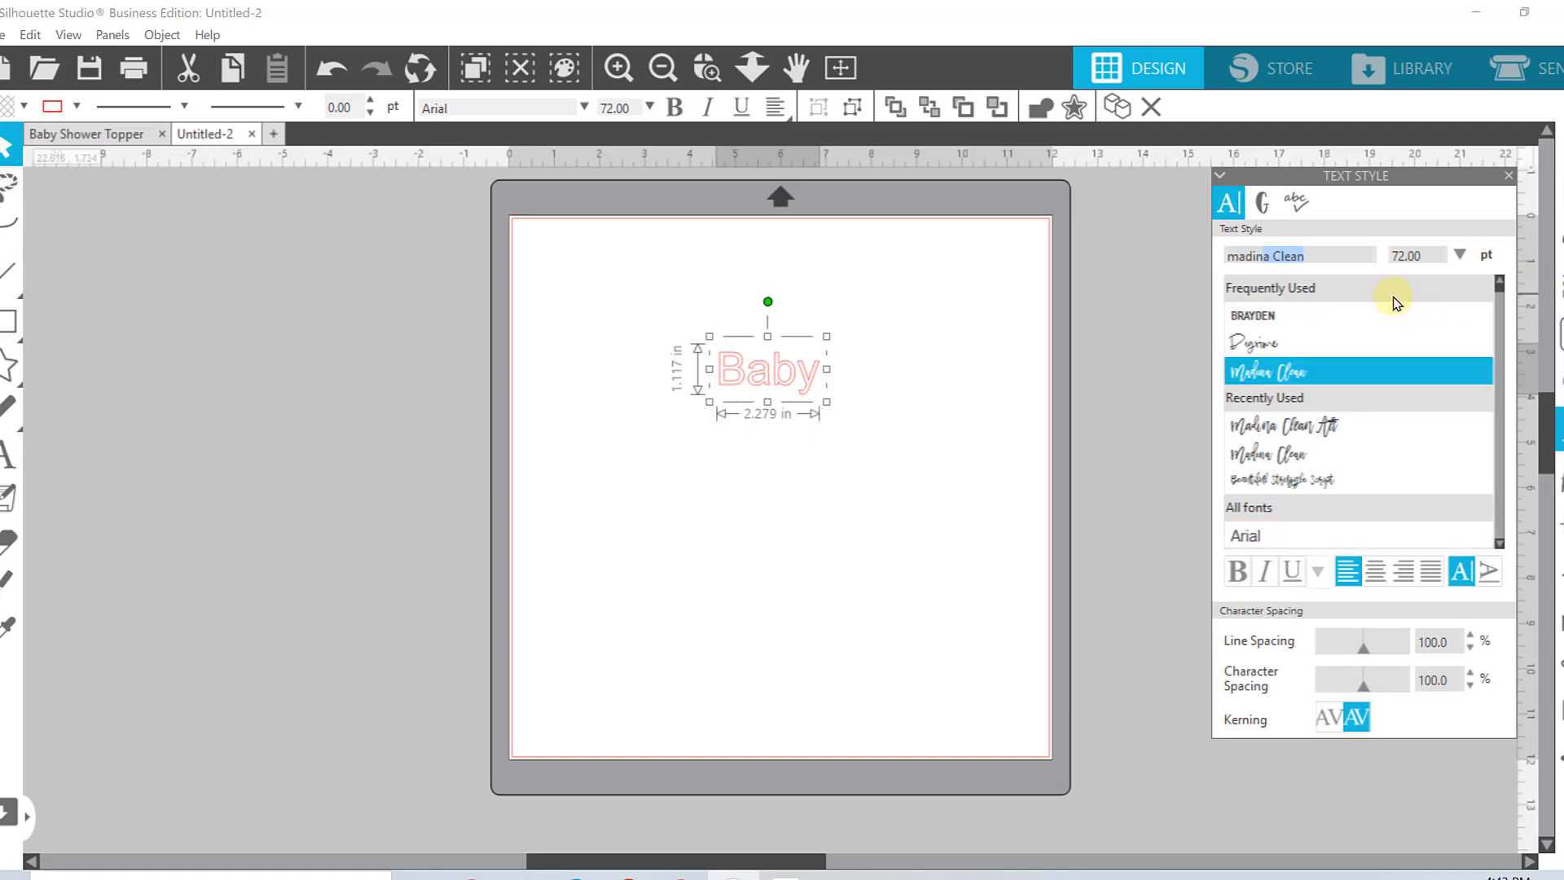
{"action": "left_click", "coordinate": [1309, 373]}
{"action": "left_click", "coordinate": [919, 397]}
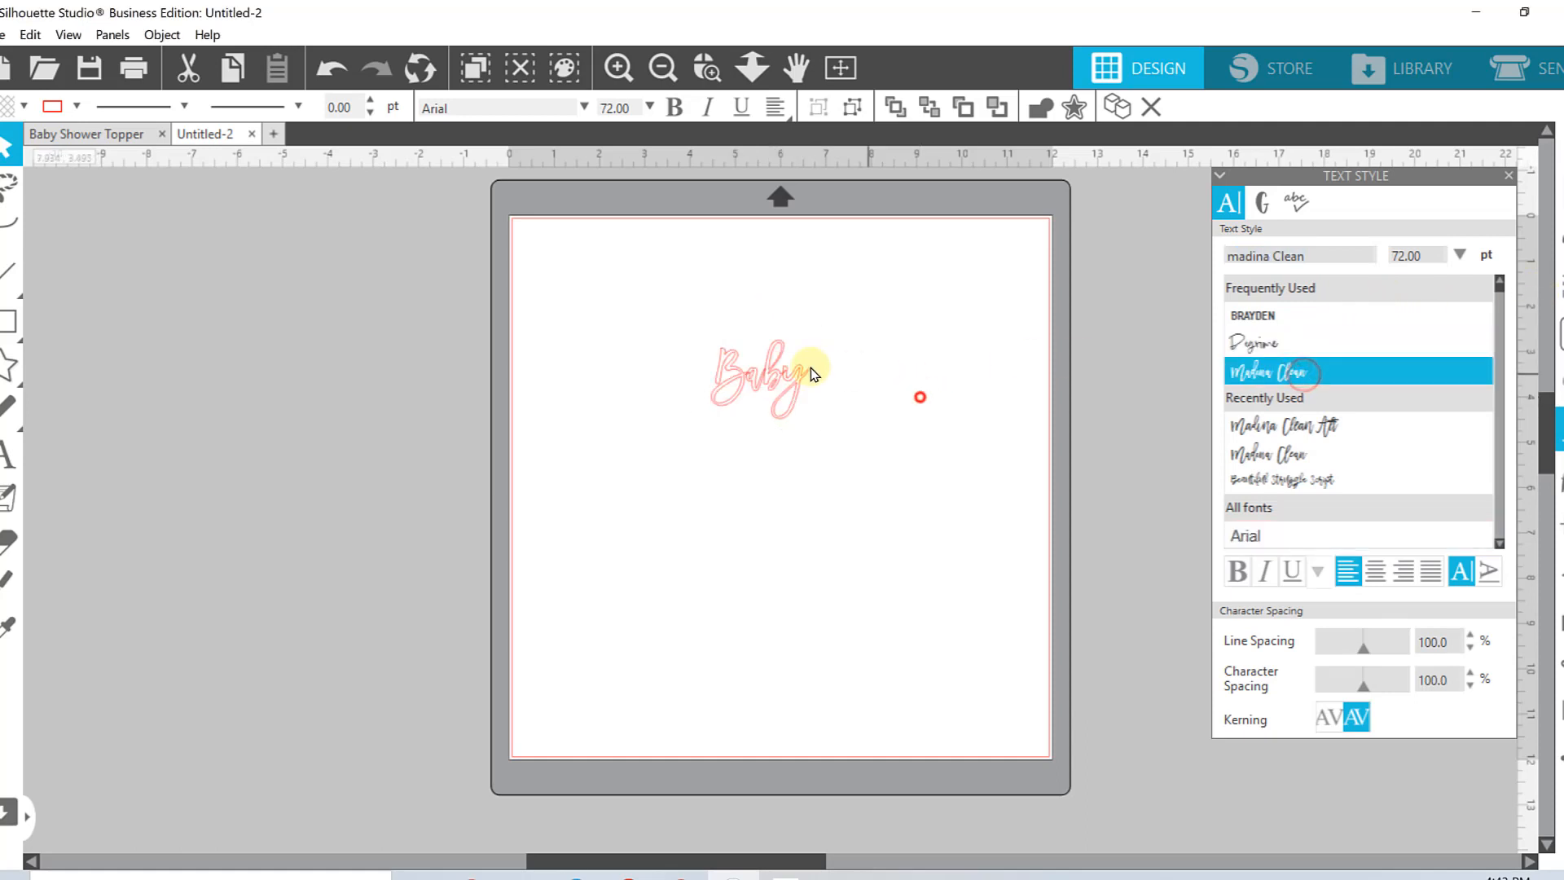
Step: Enlarge the word "Baby" to about 5.9 in wide and reposition it in the upper half of the page
{"action": "left_click", "coordinate": [798, 373]}
{"action": "left_click_drag", "start_coordinate": [815, 427], "coordinate": [988, 580]}
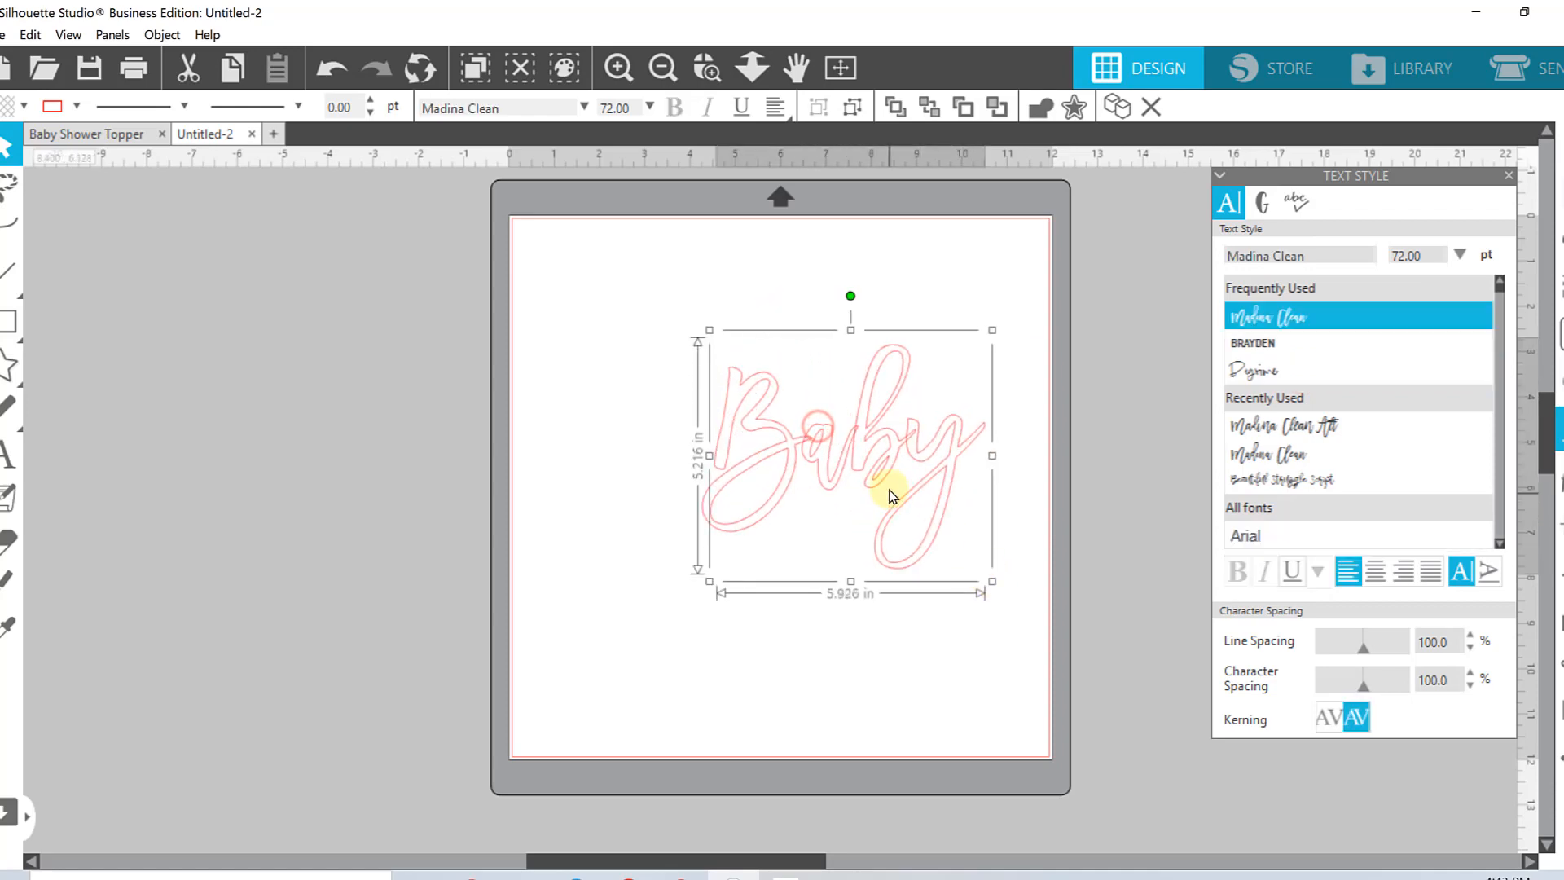
{"action": "left_click_drag", "start_coordinate": [804, 444], "coordinate": [781, 418]}
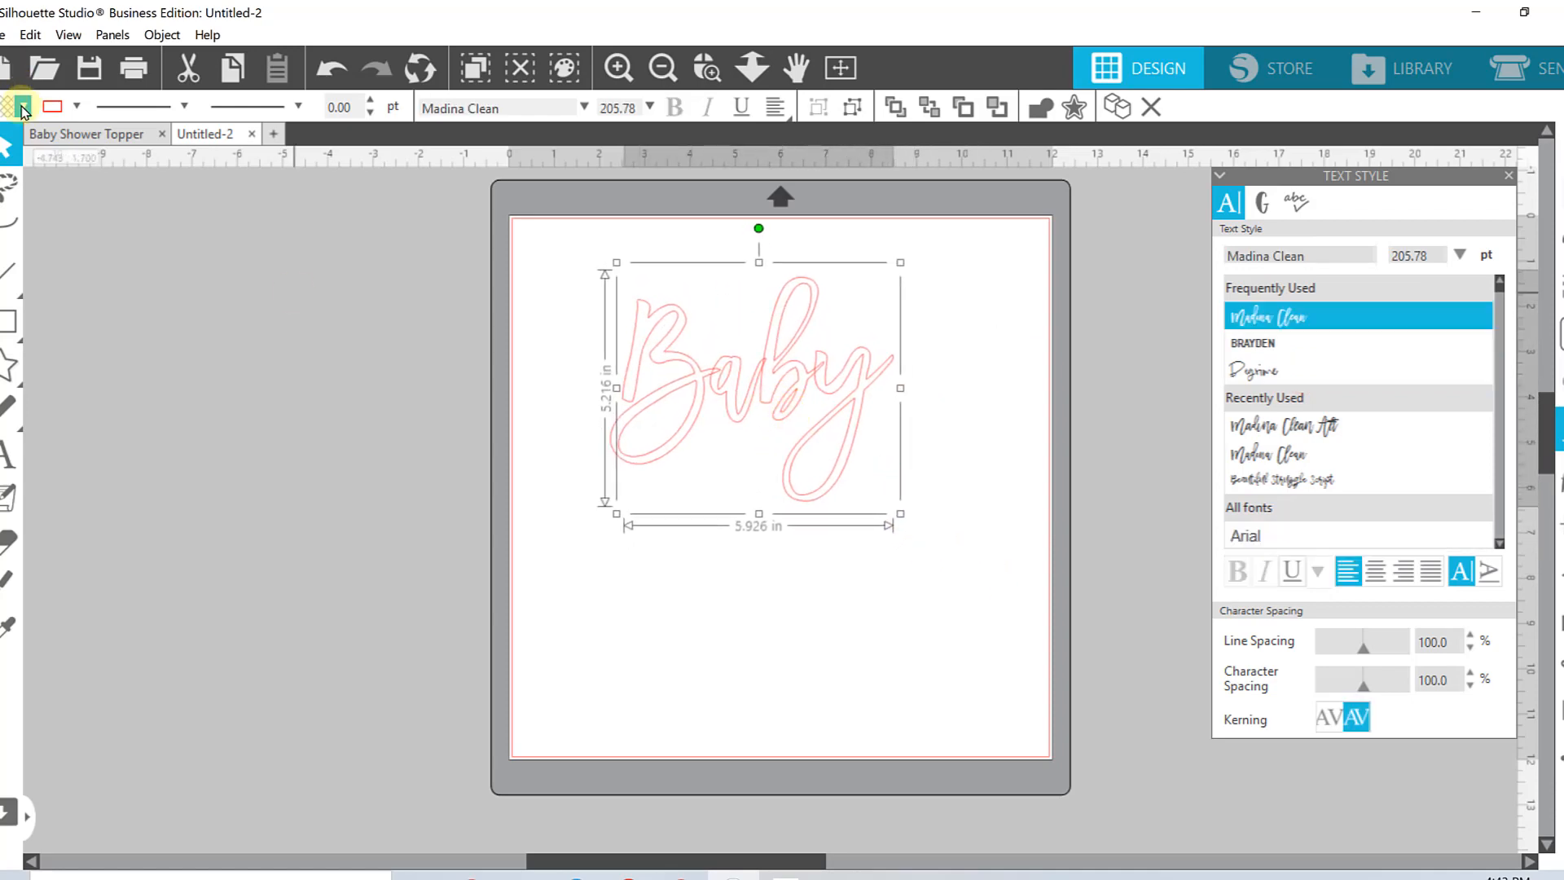
Step: Fill the word "Baby" with black and scale it down to about 5.4 in wide near the page's upper edge
{"action": "left_click", "coordinate": [22, 107]}
{"action": "left_click", "coordinate": [12, 140]}
{"action": "left_click", "coordinate": [827, 712]}
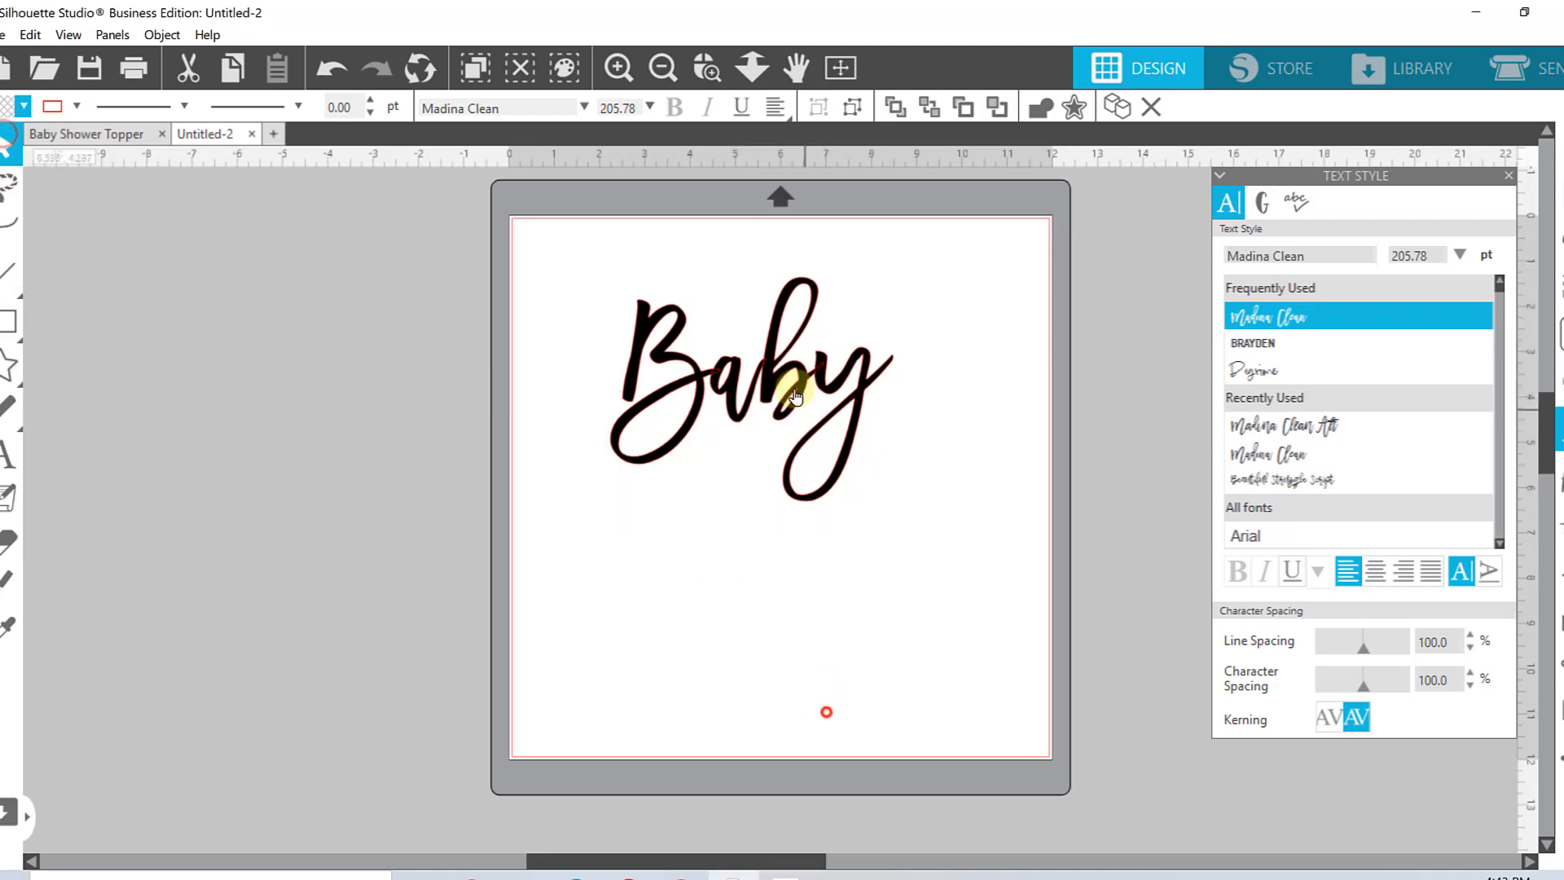
{"action": "left_click", "coordinate": [859, 425]}
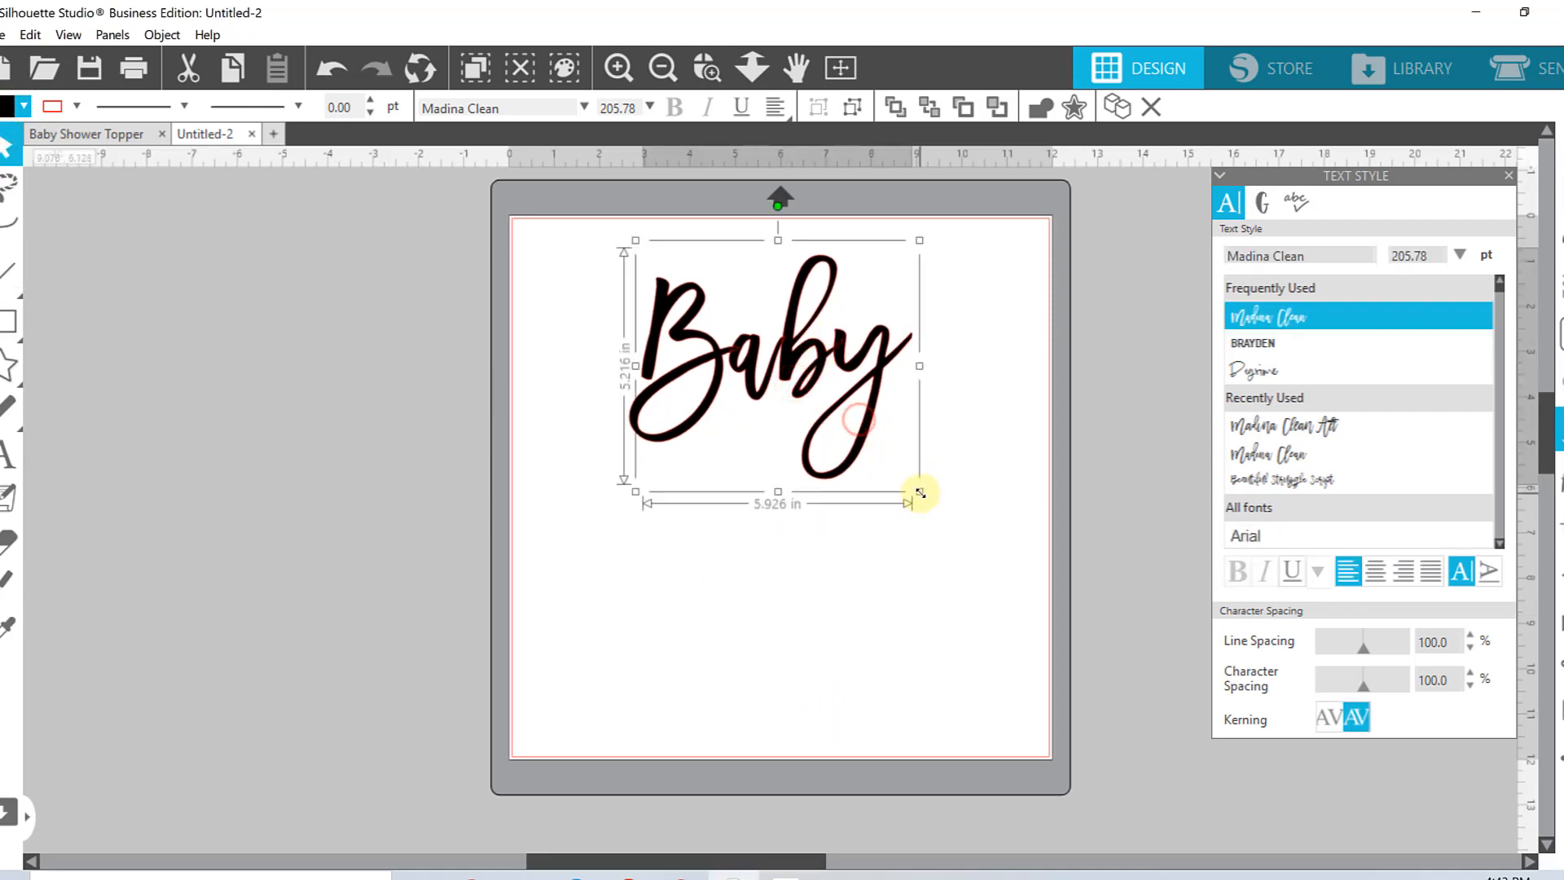
{"action": "left_click_drag", "start_coordinate": [915, 494], "coordinate": [900, 479]}
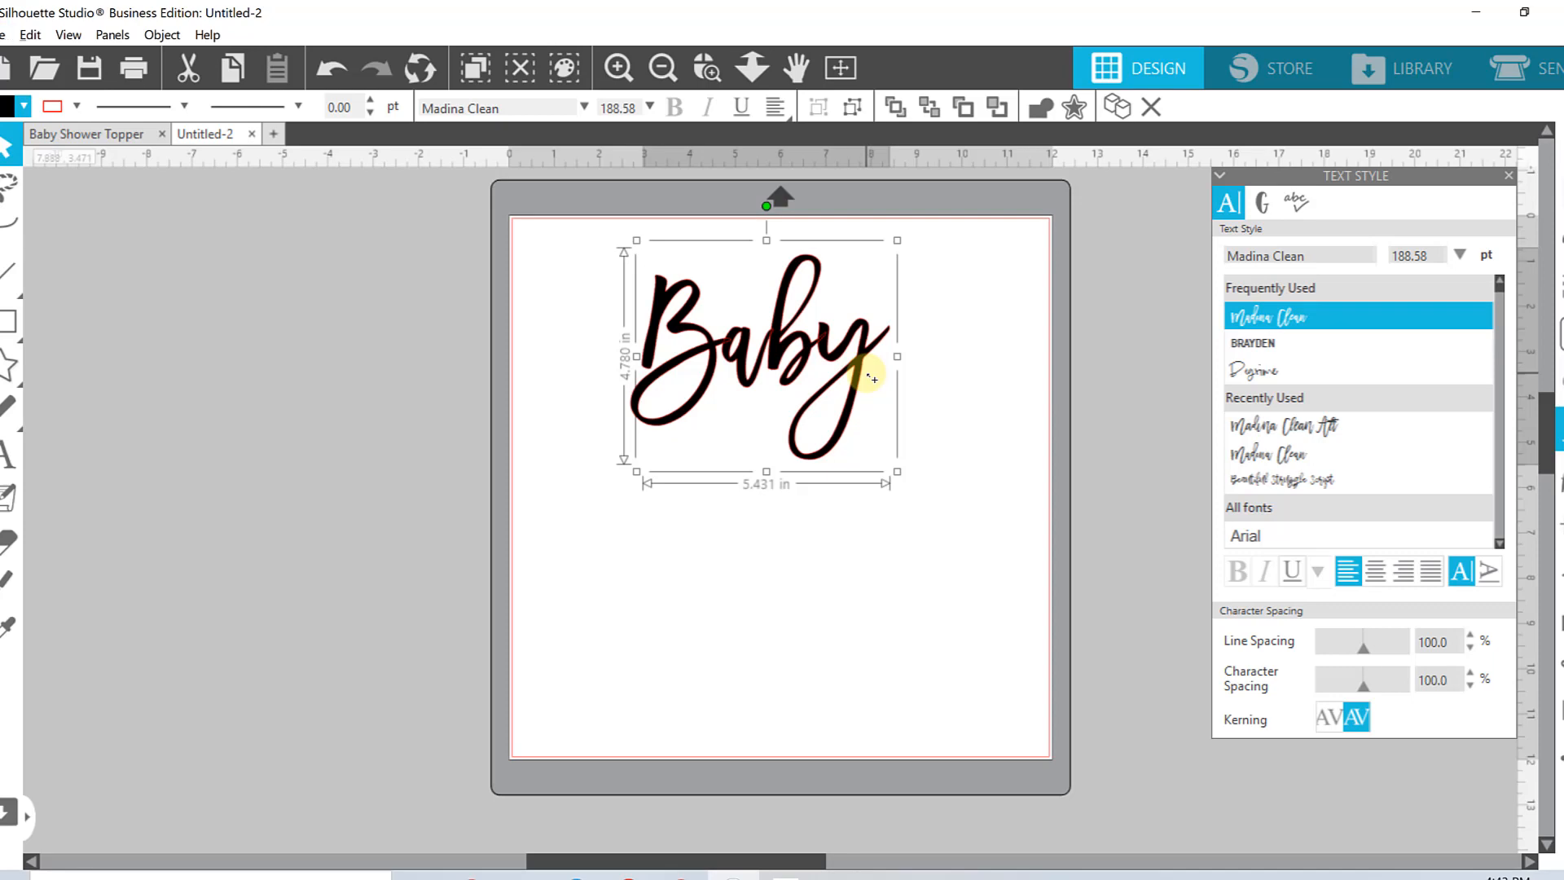
Step: Duplicate the word "Baby" directly below itself and replace the copy's text with the family surname
{"action": "left_click_drag", "start_coordinate": [867, 374], "coordinate": [864, 584]}
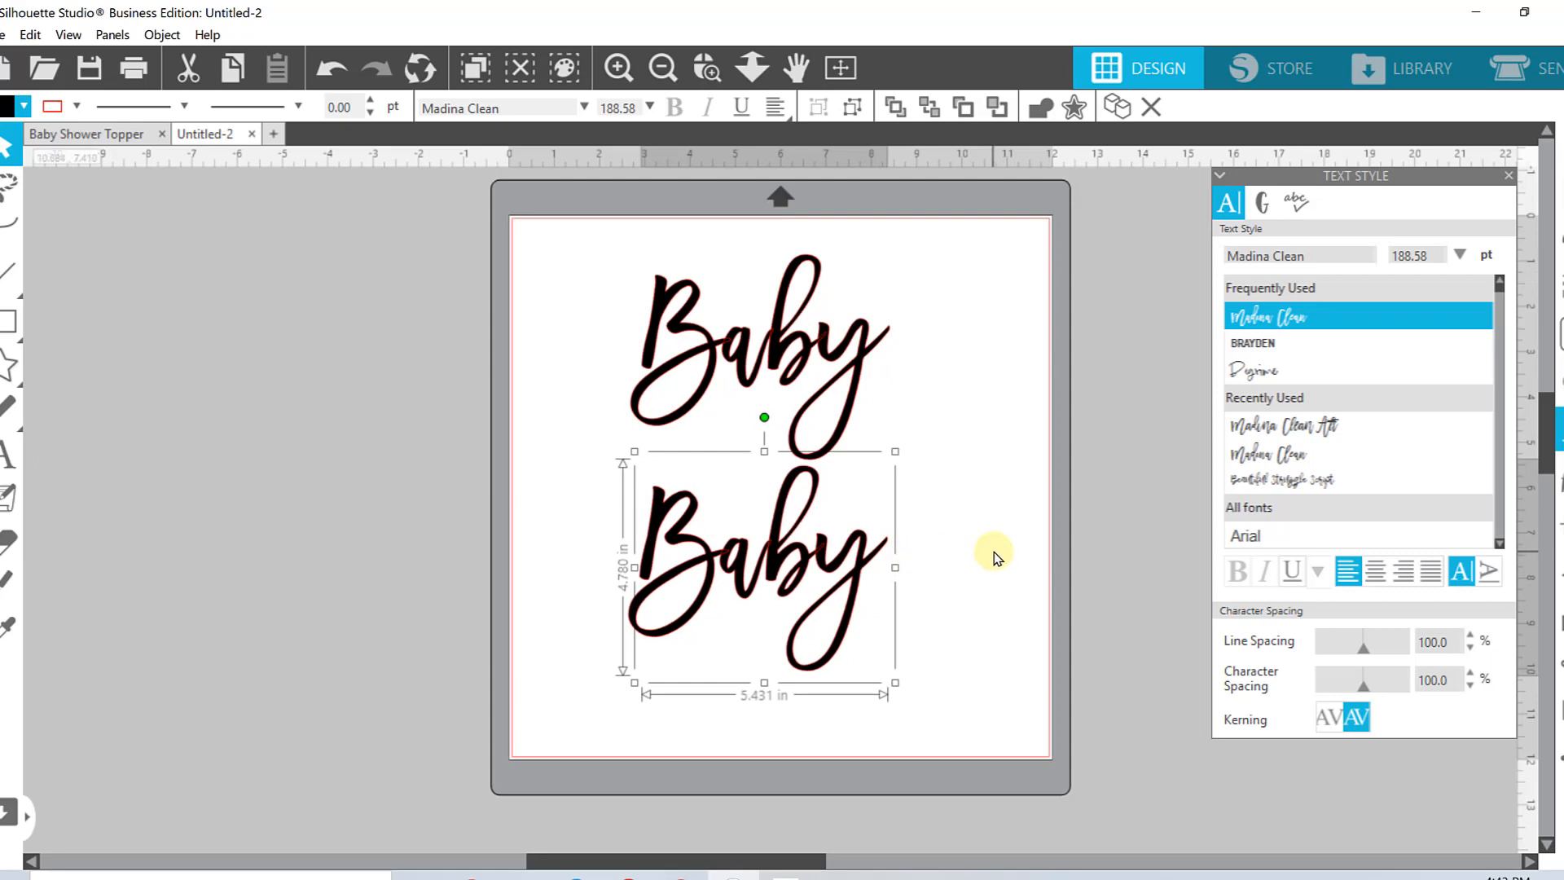
{"action": "double_click", "coordinate": [828, 576]}
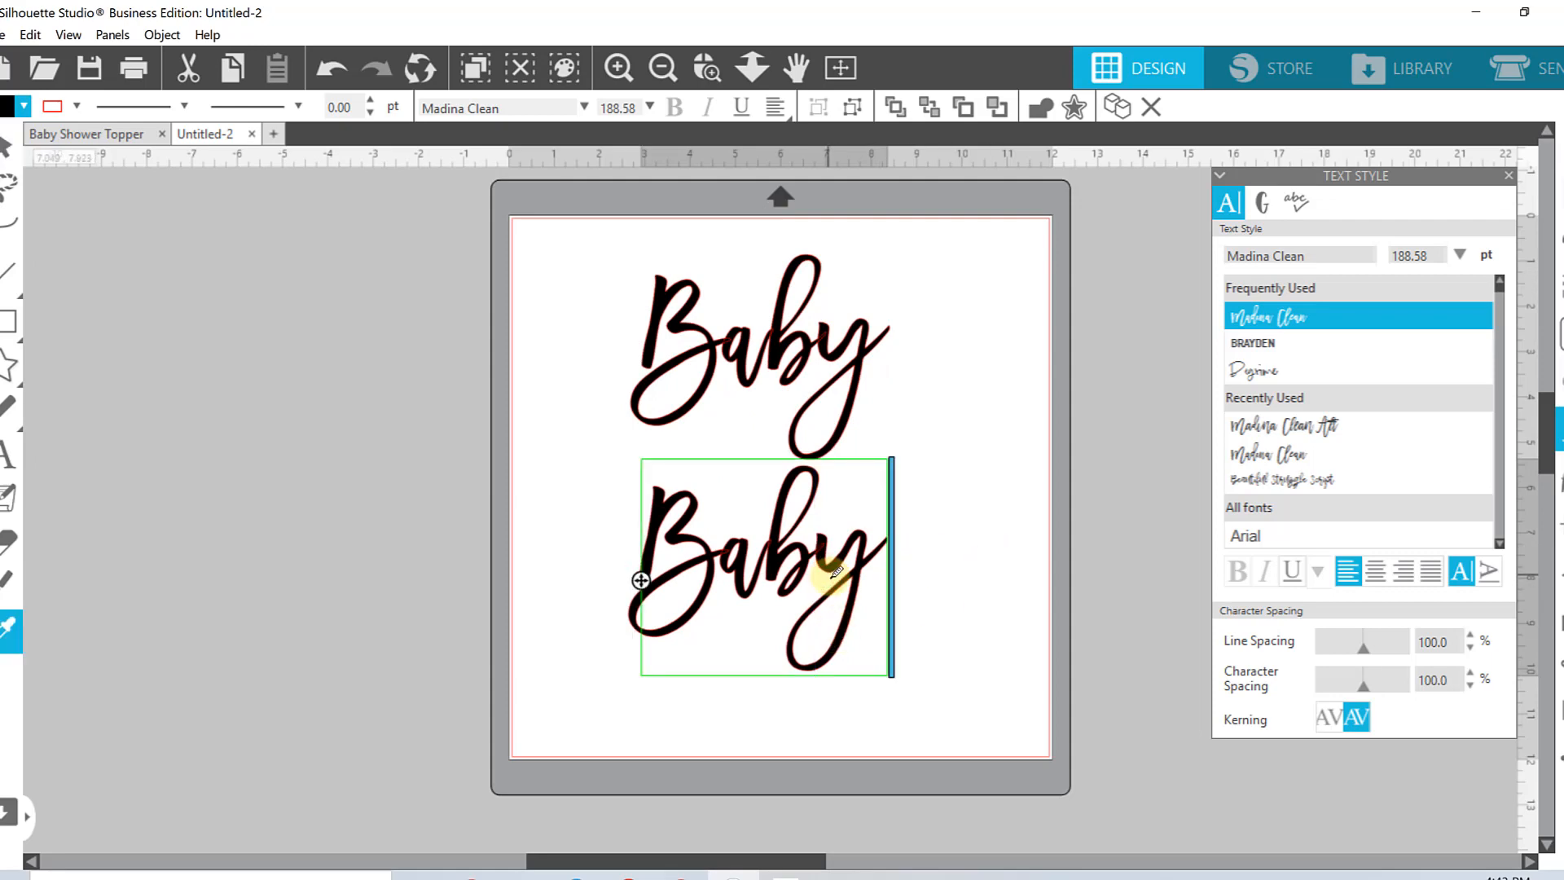
{"action": "key", "text": "ctrl+a"}
{"action": "type", "text": "Sw"}
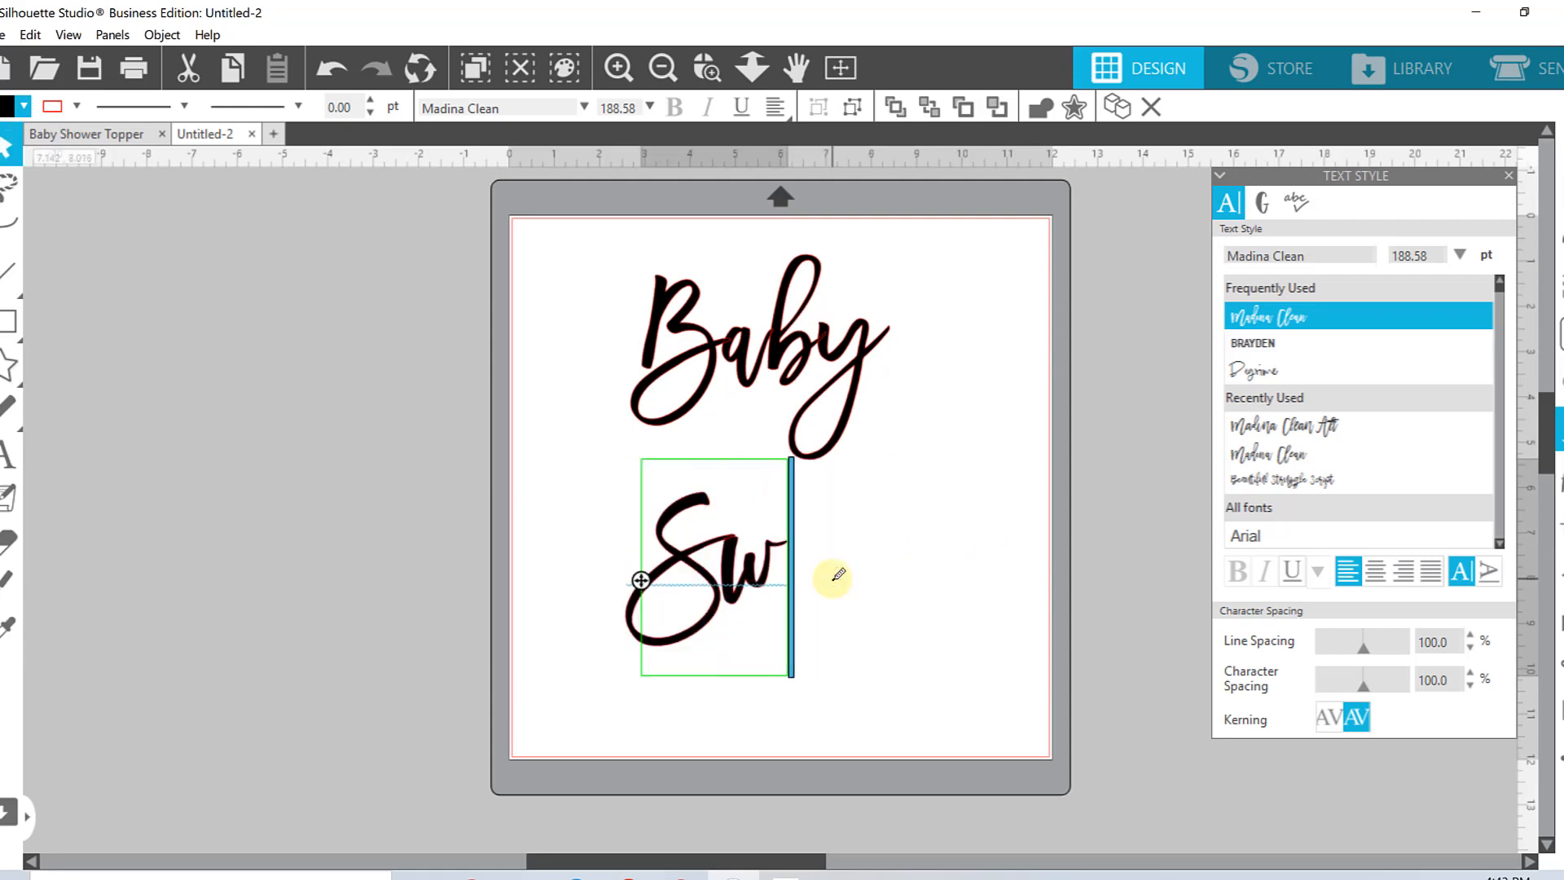
{"action": "type", "text": "eeey"}
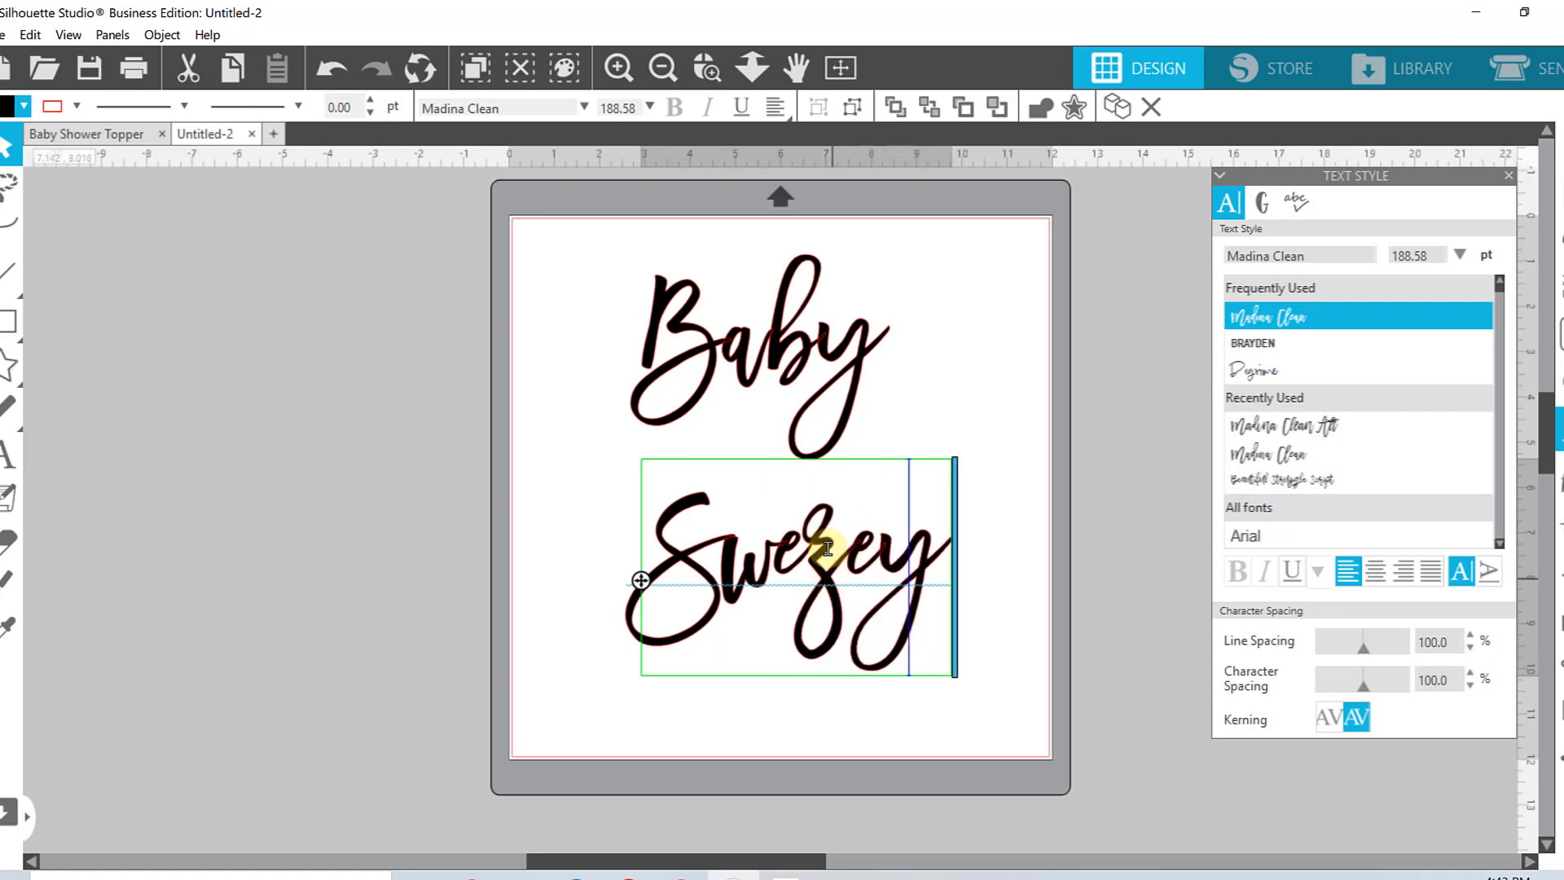
{"action": "left_click", "coordinate": [932, 405]}
Step: Shrink the word "Baby" to about 4.3 in tall and position it so its lower loops overlap the surname
{"action": "left_click_drag", "start_coordinate": [862, 352], "coordinate": [892, 410]}
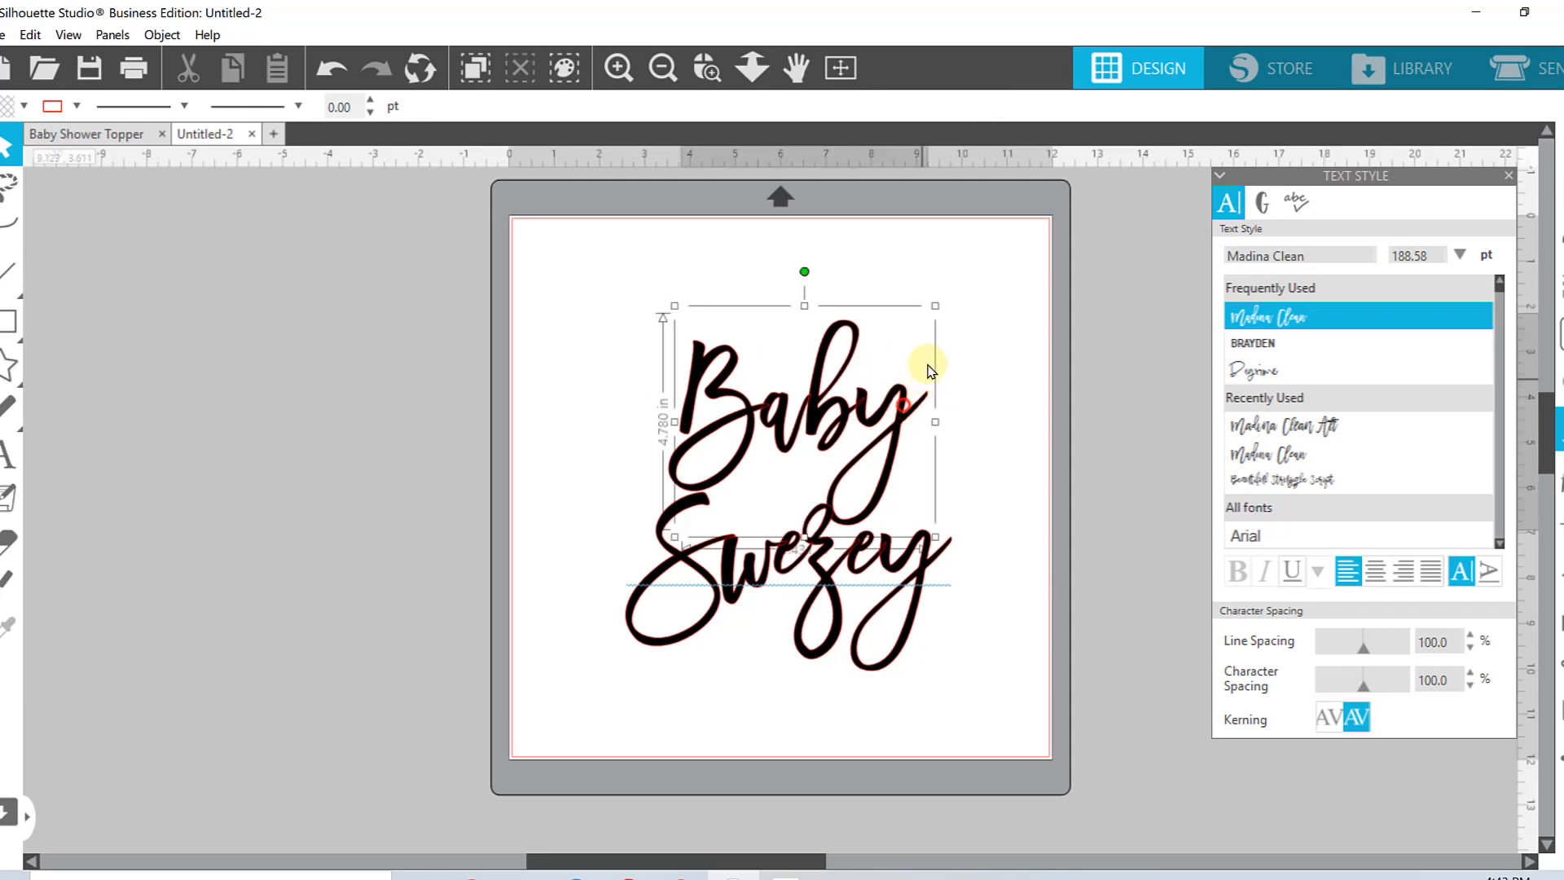
{"action": "left_click_drag", "start_coordinate": [935, 306], "coordinate": [910, 328]}
{"action": "mouse_move", "coordinate": [902, 417]}
{"action": "left_mouse_down"}
{"action": "mouse_move", "coordinate": [925, 419]}
{"action": "mouse_move", "coordinate": [915, 433]}
{"action": "left_mouse_up"}
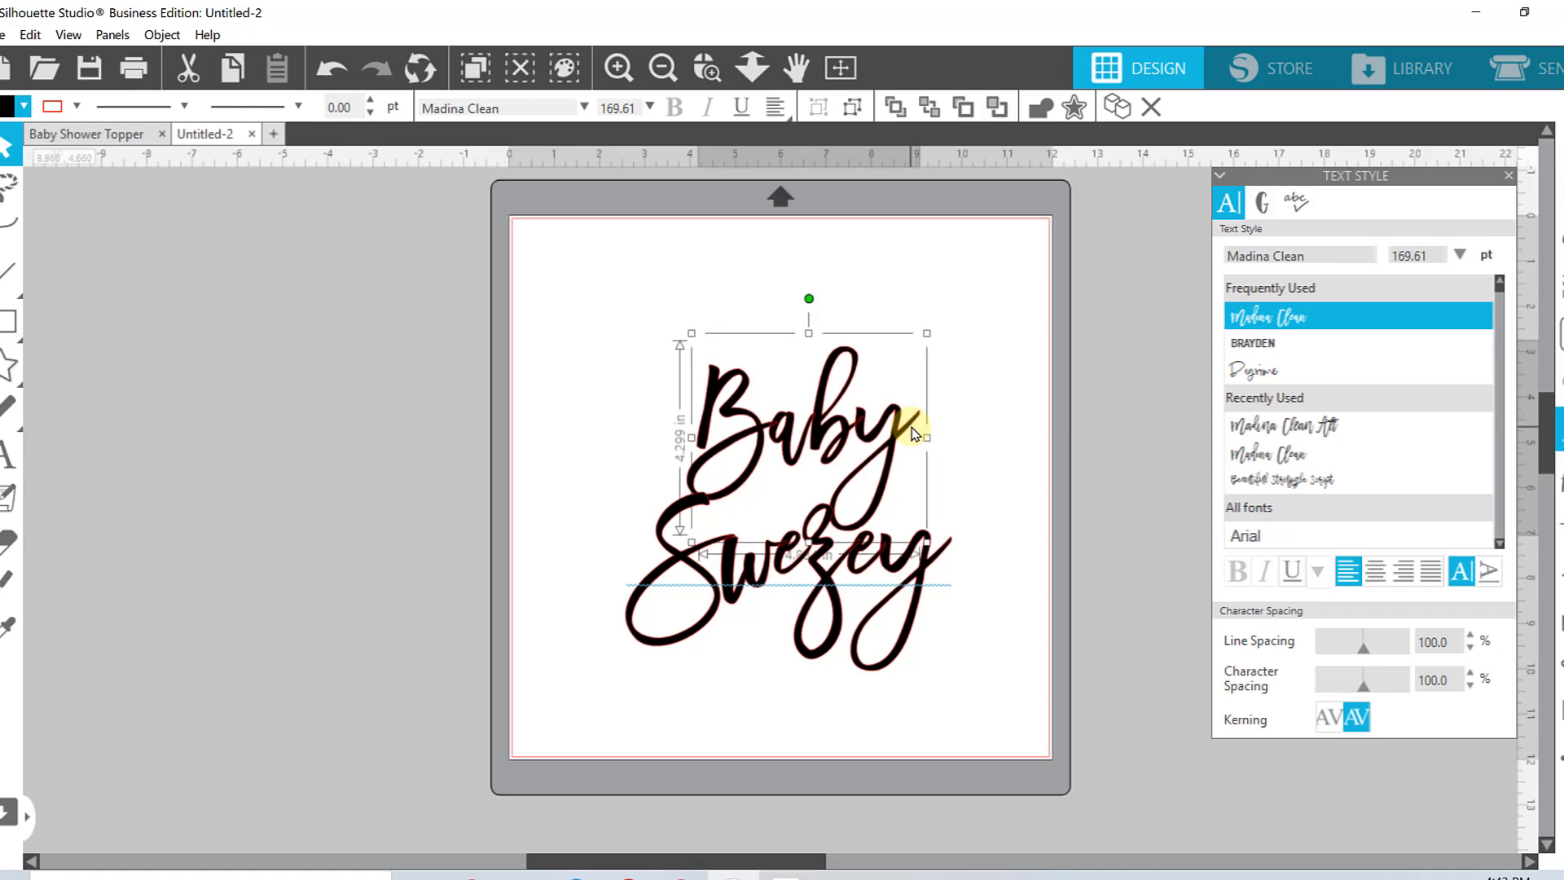
{"action": "left_click", "coordinate": [705, 67]}
{"action": "left_click_drag", "start_coordinate": [669, 451], "coordinate": [950, 622]}
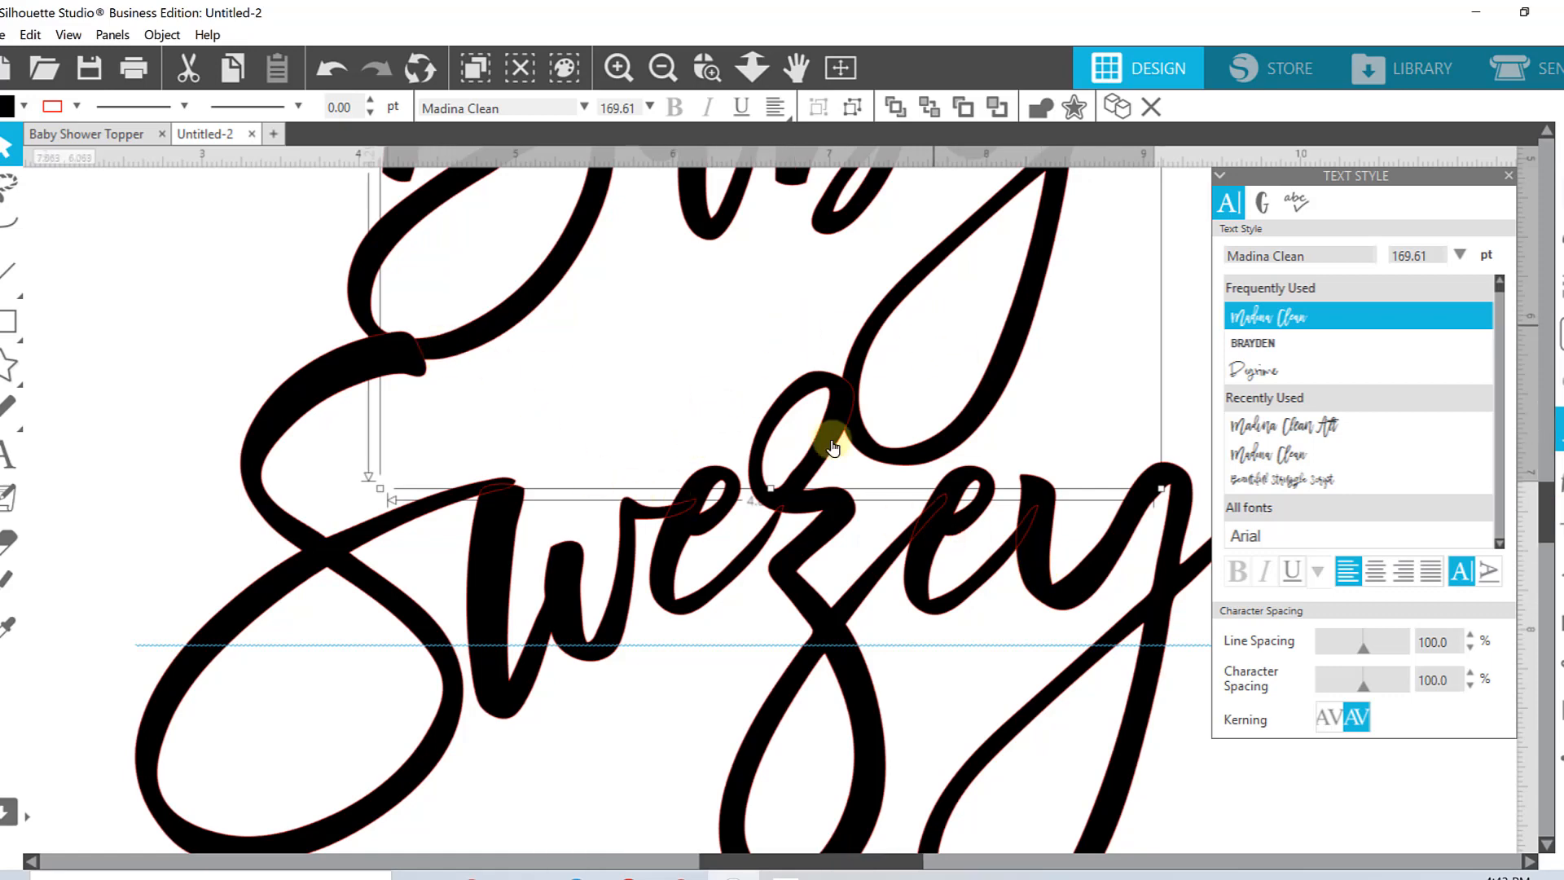
{"action": "left_click", "coordinate": [841, 67]}
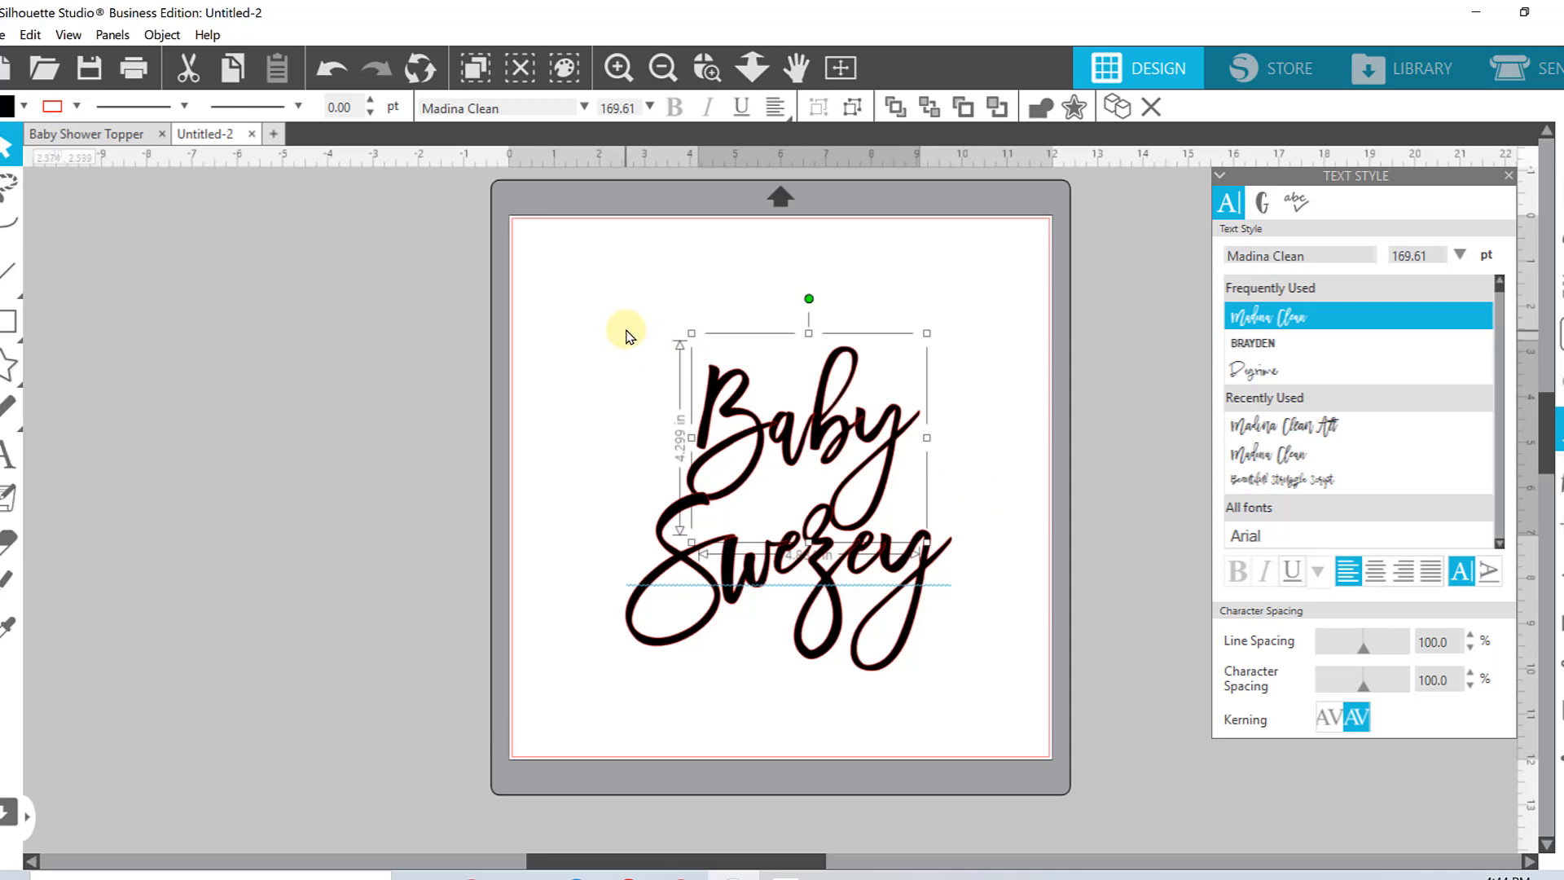
Step: Weld both words into one shape and move it to the upper part of the page
{"action": "left_click", "coordinate": [592, 308]}
{"action": "left_click_drag", "start_coordinate": [551, 281], "coordinate": [942, 709]}
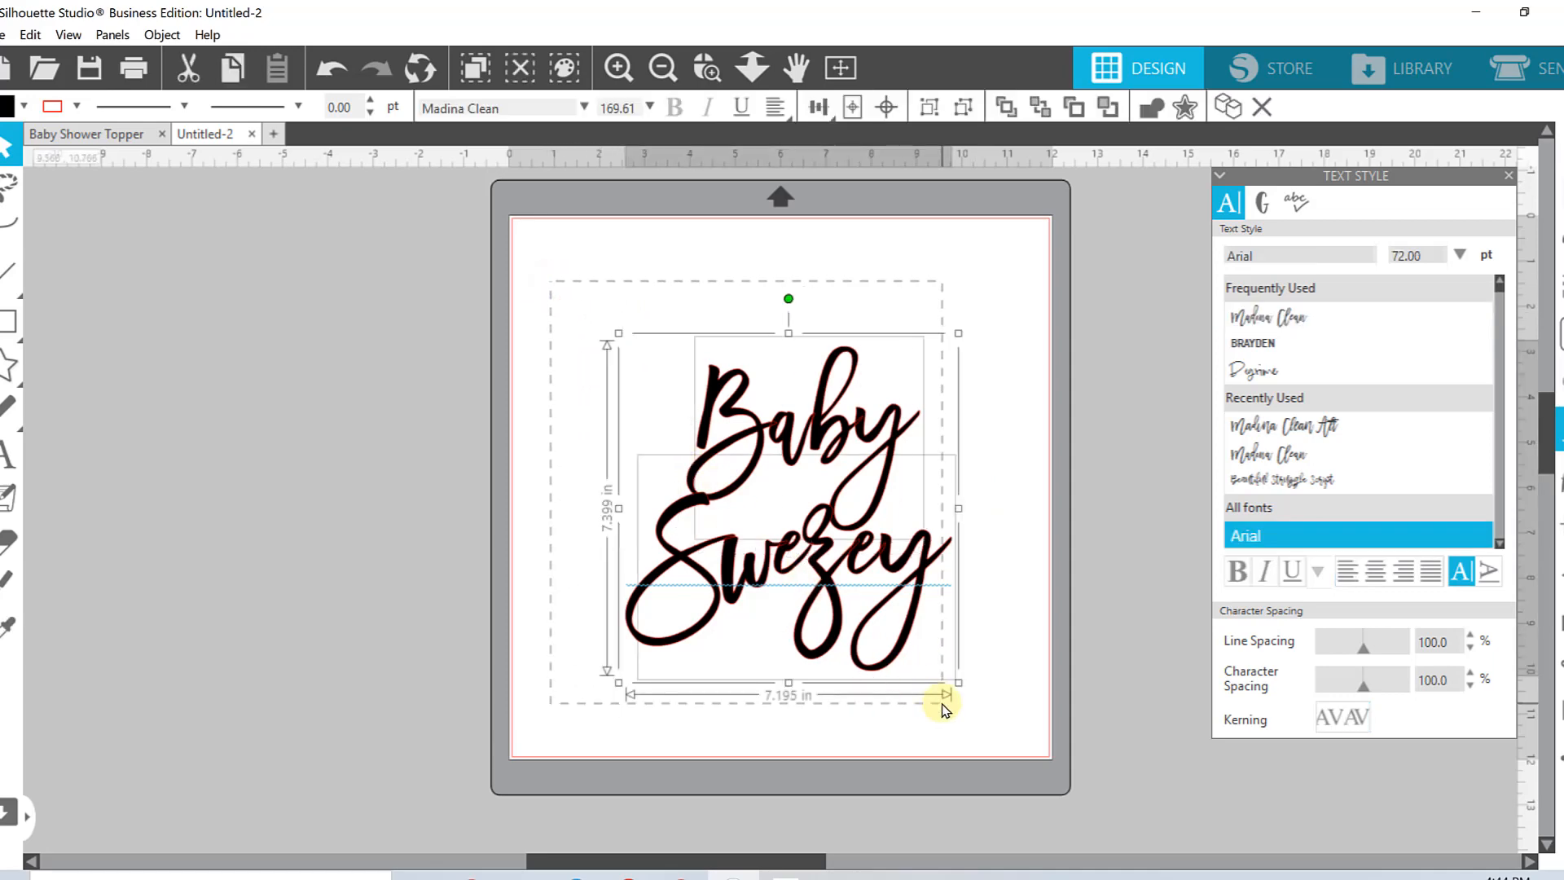
{"action": "left_click", "coordinate": [1153, 106]}
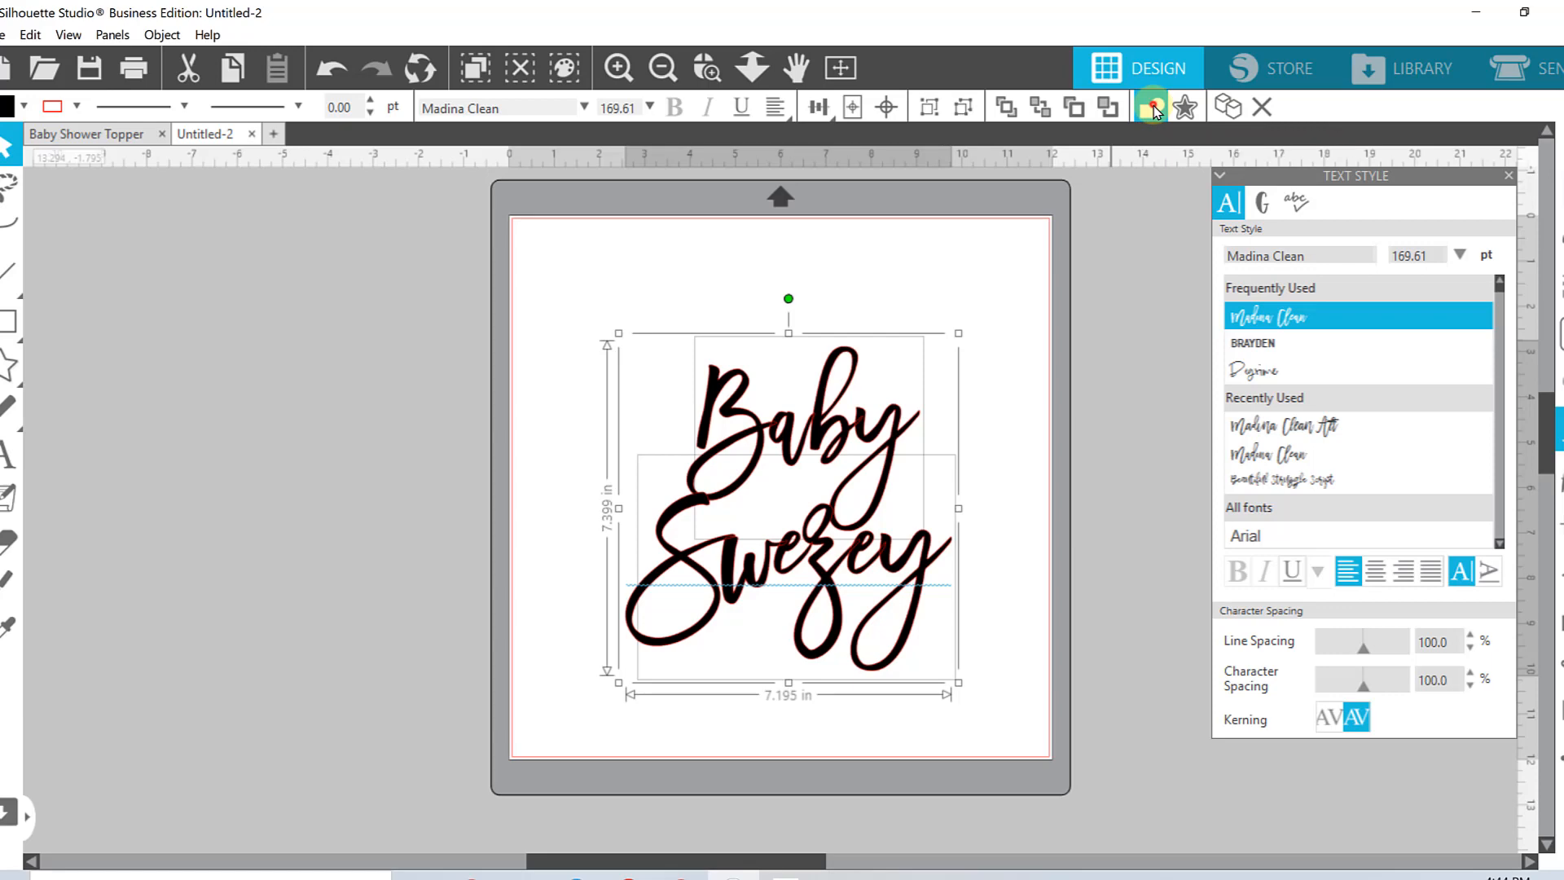
{"action": "left_click_drag", "start_coordinate": [895, 444], "coordinate": [868, 348]}
{"action": "double_click", "coordinate": [853, 395]}
{"action": "left_click", "coordinate": [977, 432]}
{"action": "left_click", "coordinate": [946, 365]}
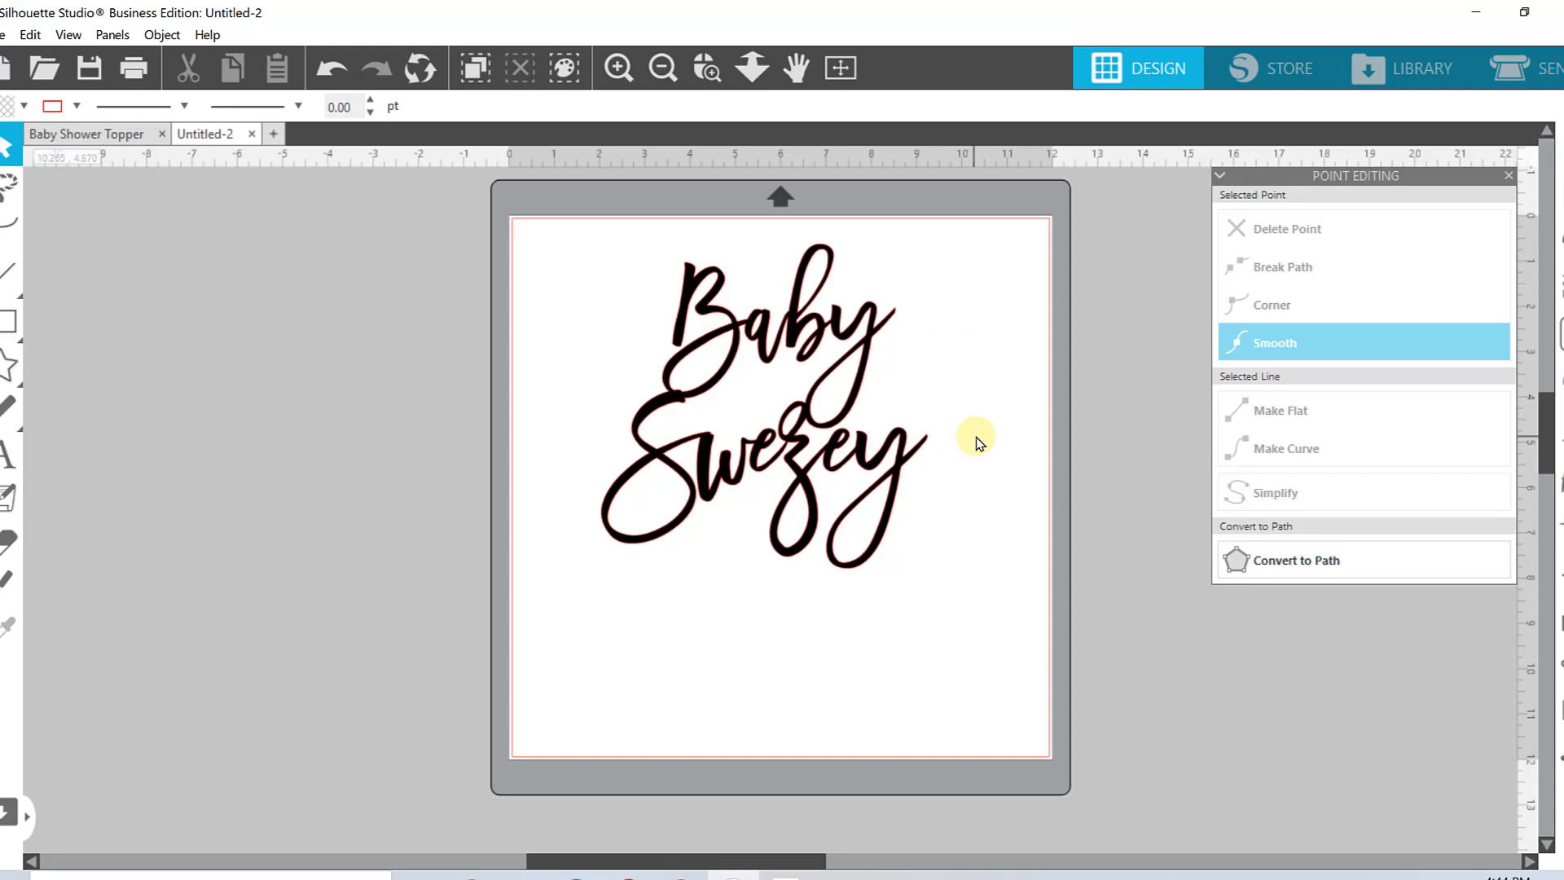
Step: Draw a narrow vertical rectangle about 0.26 by 9.8 in beside the mat and fill it with black
{"action": "left_click", "coordinate": [5, 323]}
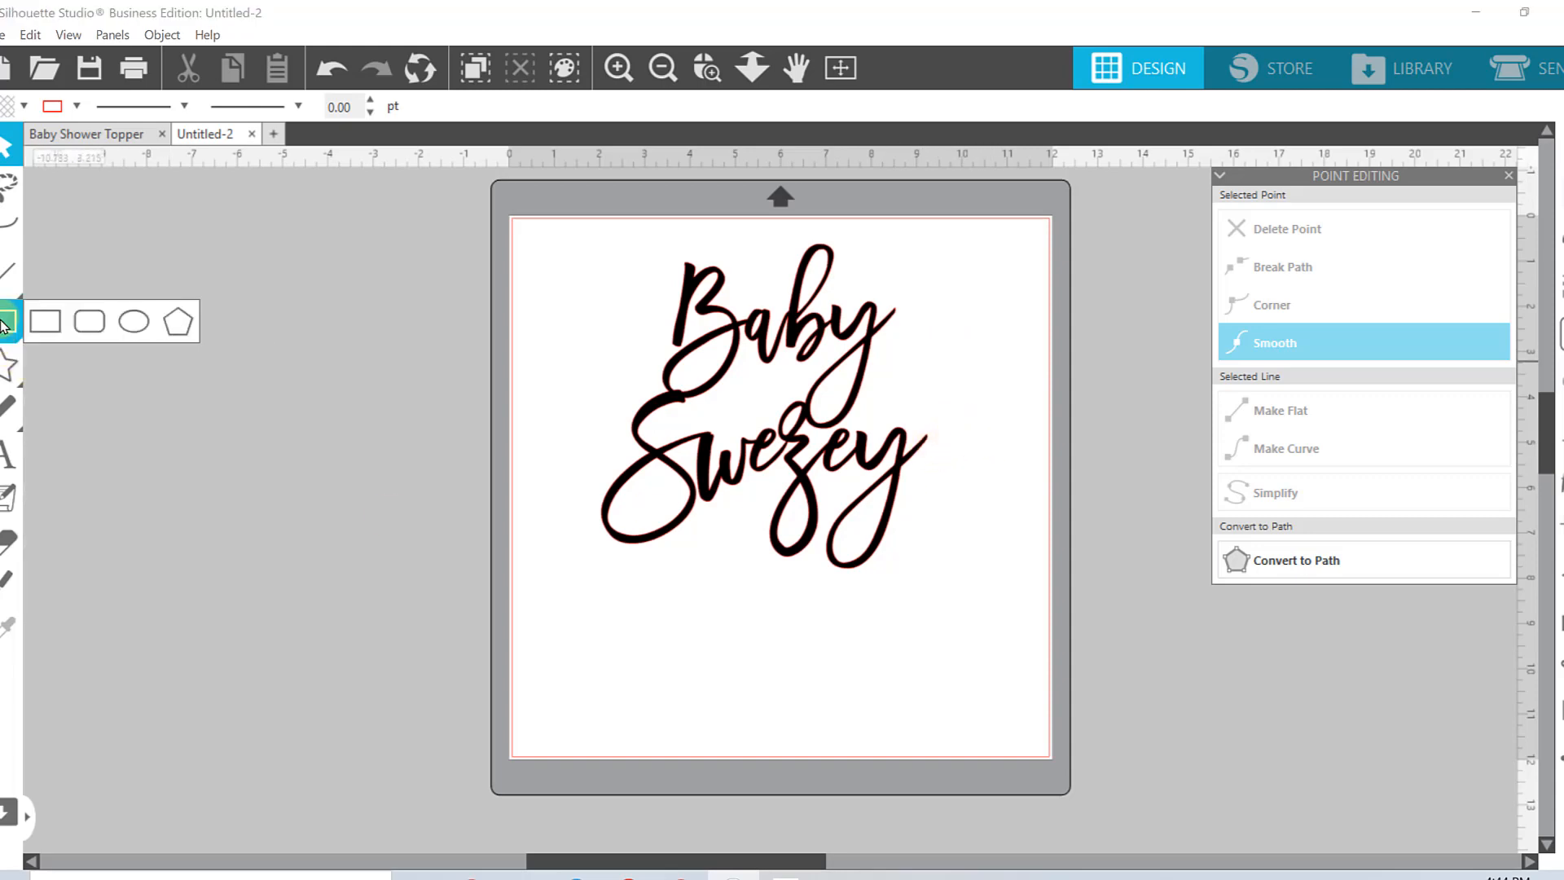
{"action": "left_click", "coordinate": [41, 321]}
{"action": "mouse_move", "coordinate": [446, 336]}
{"action": "left_mouse_down"}
{"action": "mouse_move", "coordinate": [491, 625]}
{"action": "mouse_move", "coordinate": [490, 780]}
{"action": "mouse_move", "coordinate": [456, 768]}
{"action": "mouse_move", "coordinate": [458, 784]}
{"action": "left_mouse_up"}
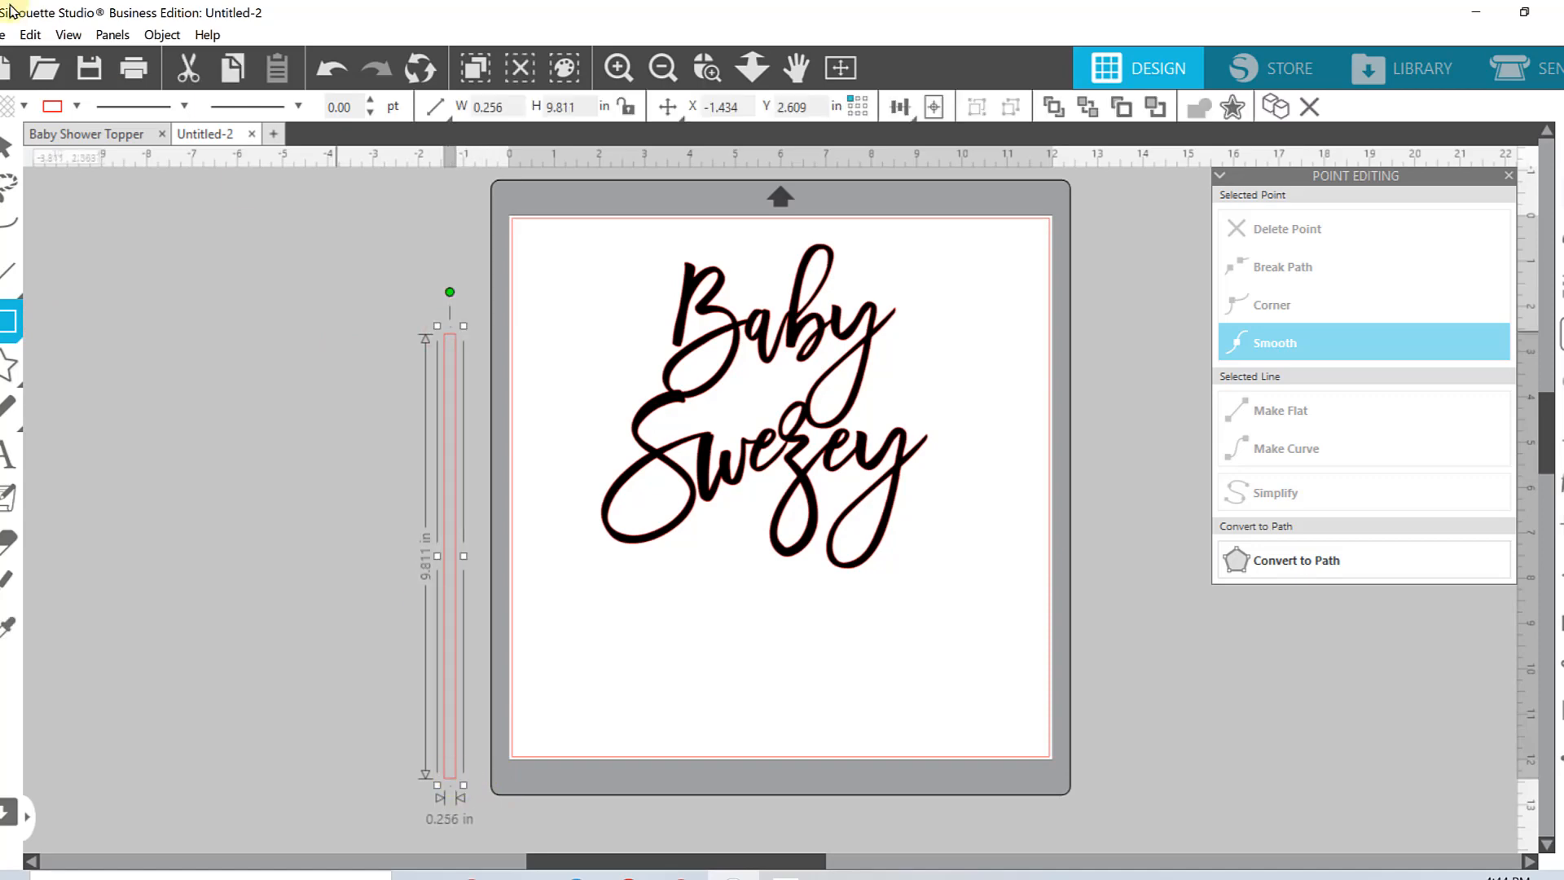
{"action": "left_click", "coordinate": [23, 107]}
{"action": "left_click", "coordinate": [4, 139]}
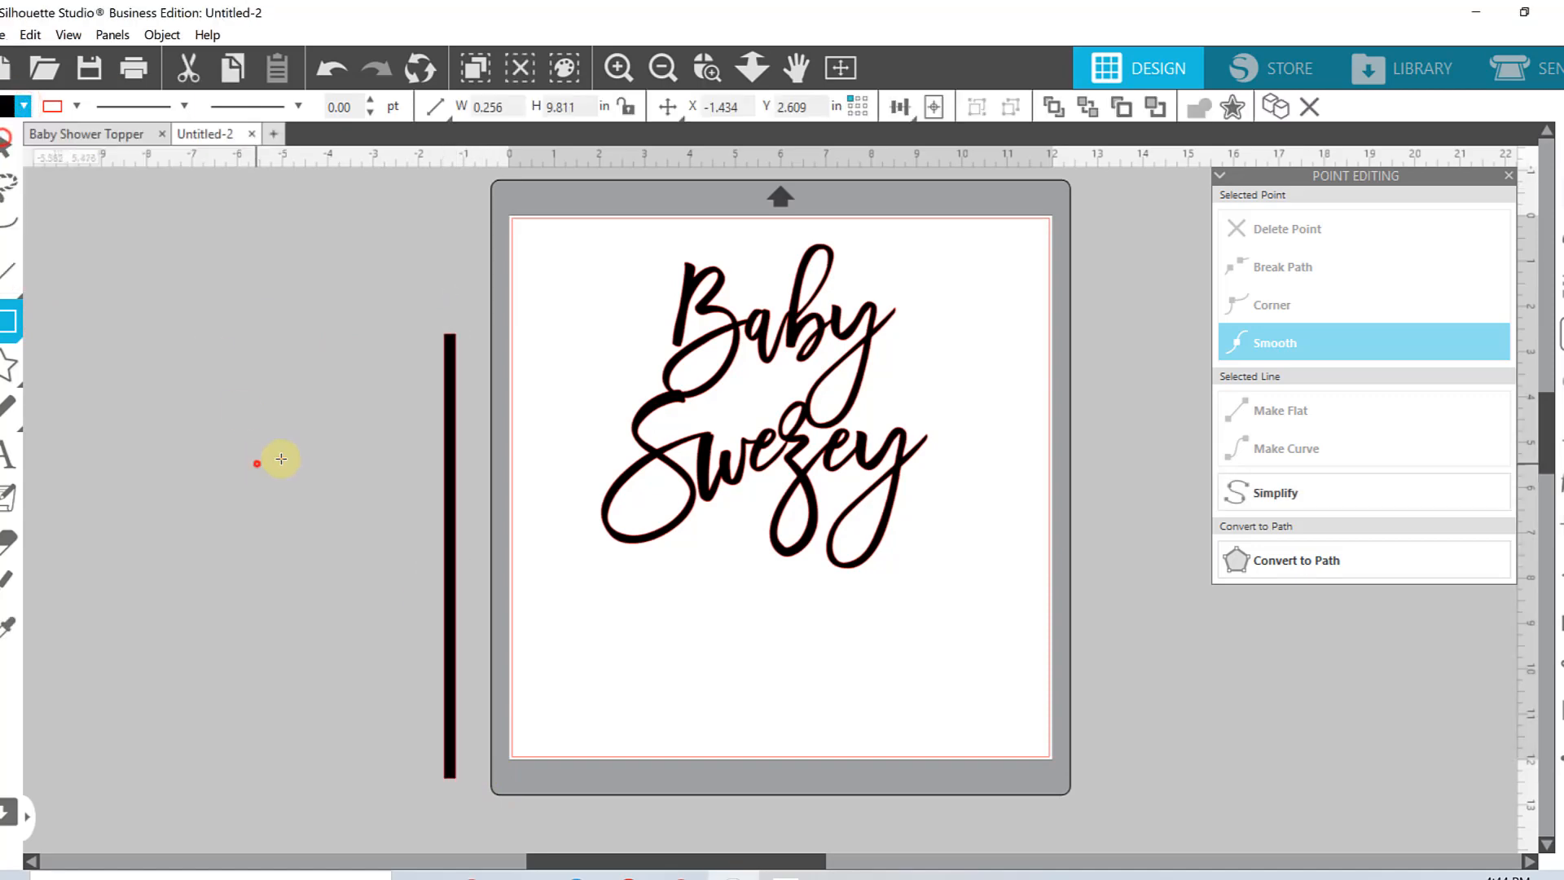
{"action": "left_click_drag", "start_coordinate": [254, 462], "coordinate": [334, 372]}
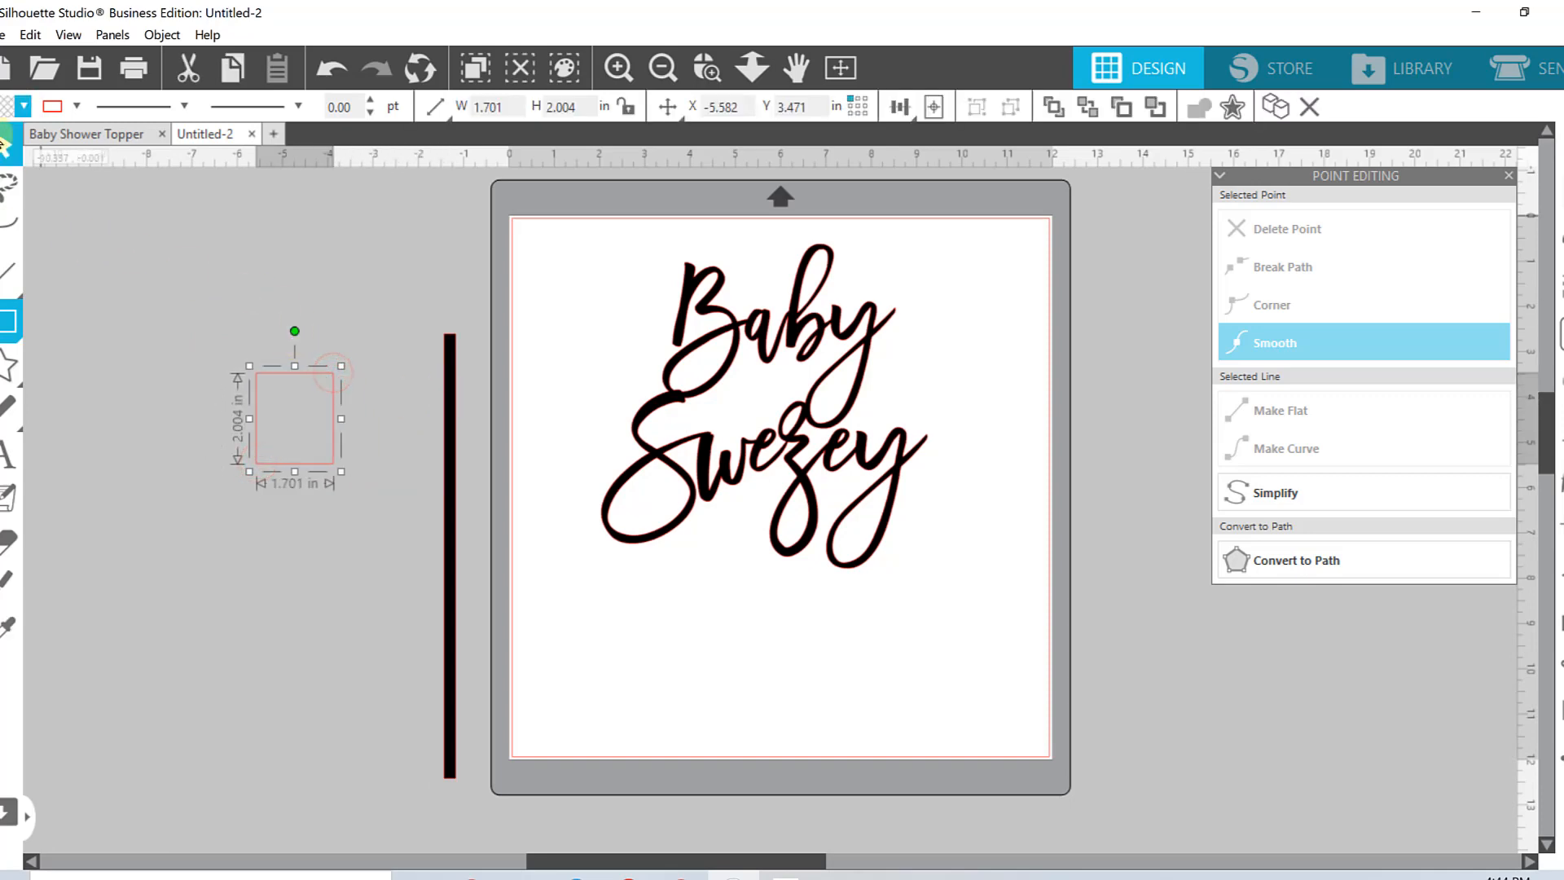
{"action": "left_click_drag", "start_coordinate": [163, 304], "coordinate": [298, 458]}
{"action": "key", "text": "Delete"}
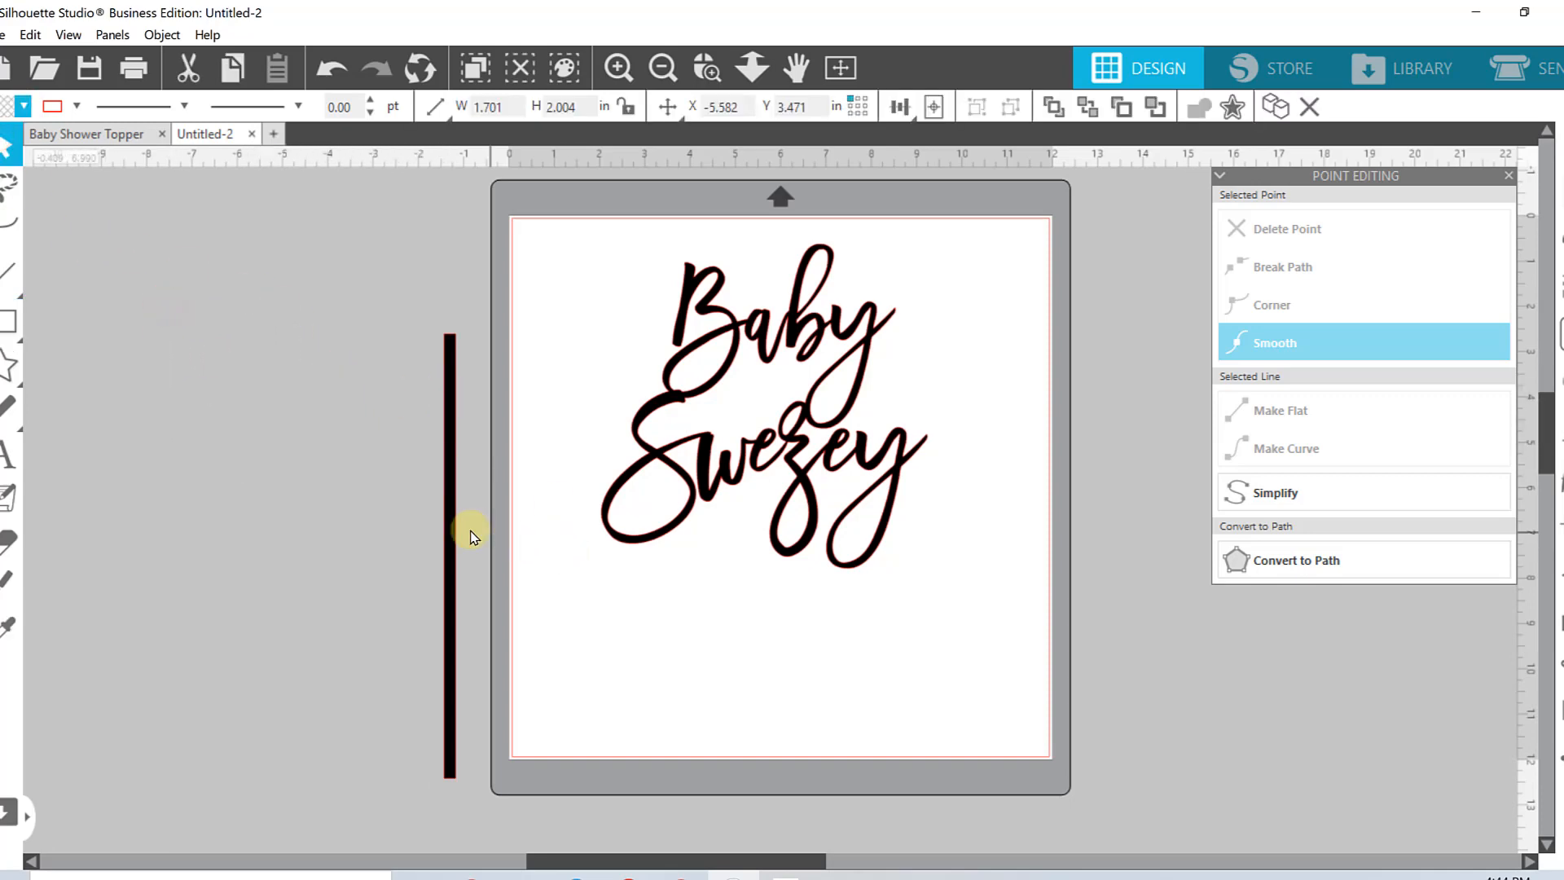
Step: Narrow the black bar to about 0.14 in wide and place it beneath the lower loop of the surname's first letter
{"action": "left_click_drag", "start_coordinate": [448, 536], "coordinate": [755, 623]}
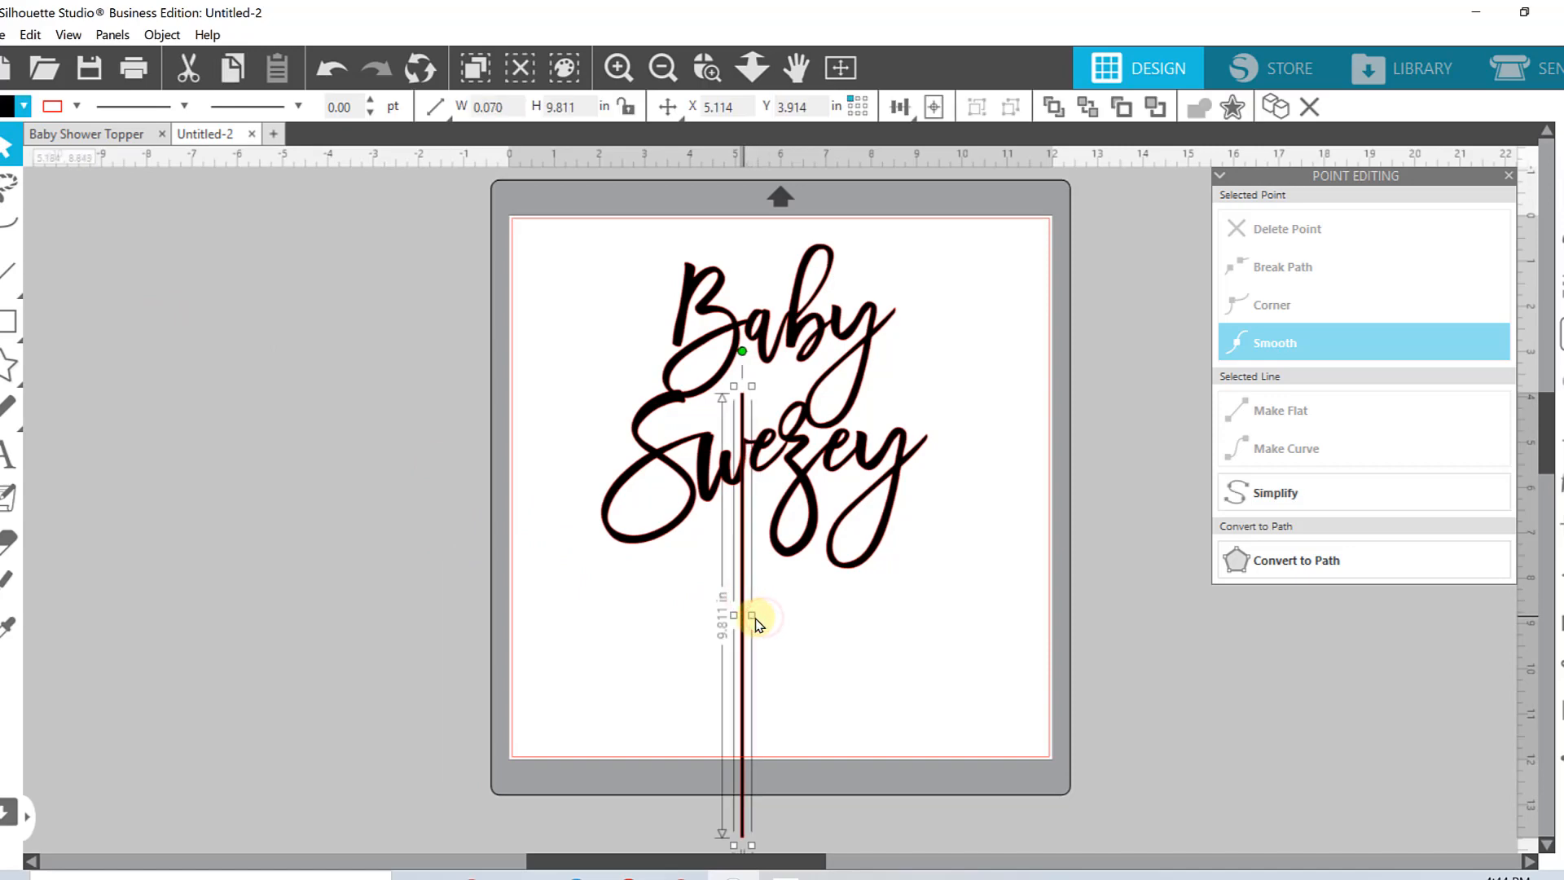
{"action": "left_click", "coordinate": [799, 632]}
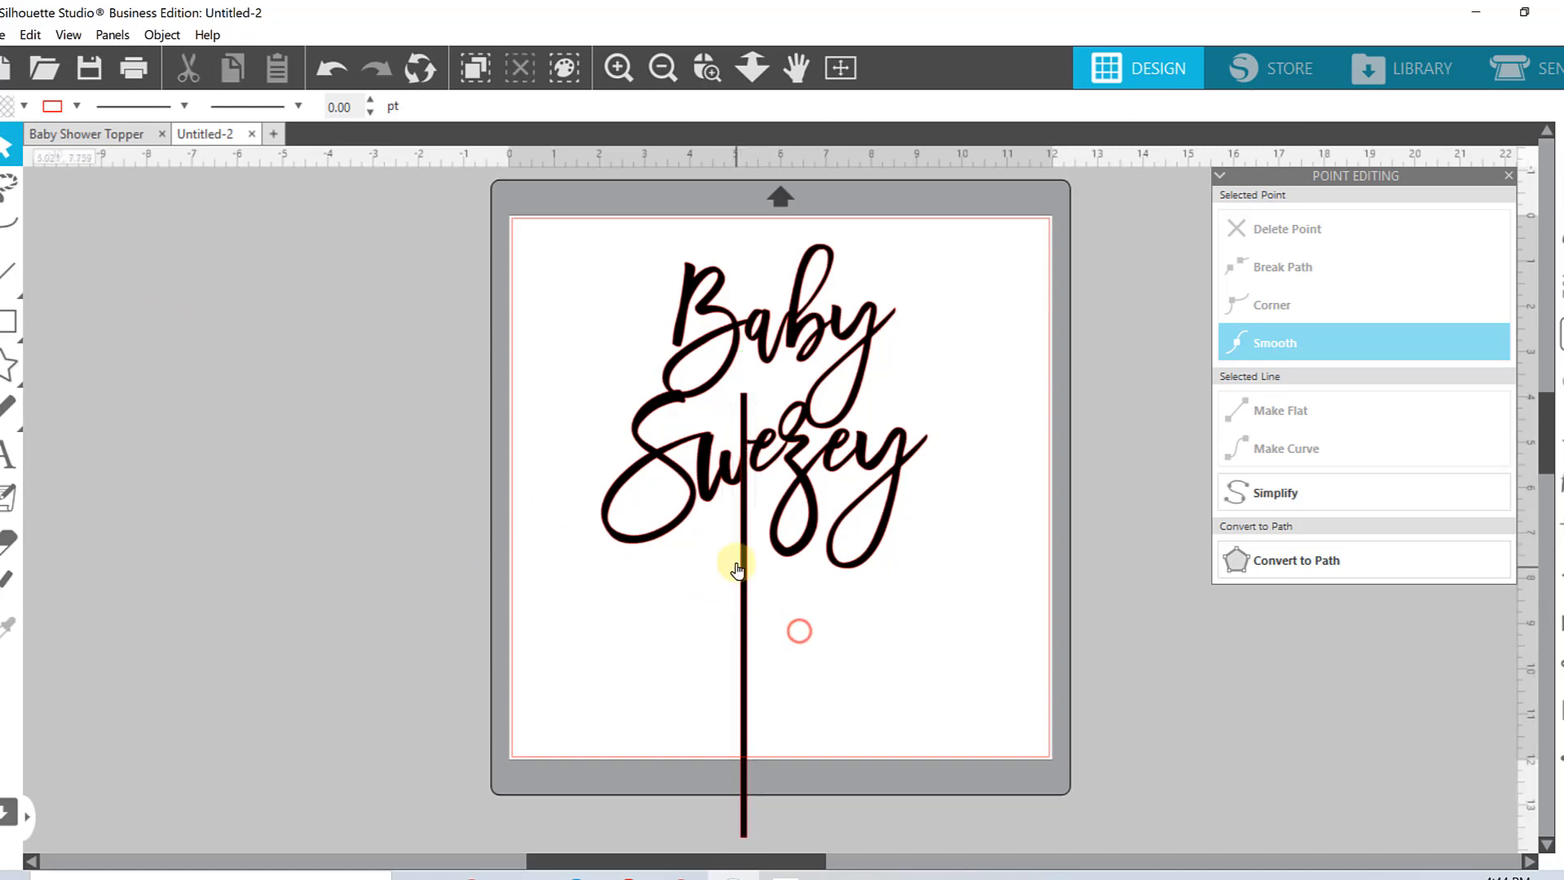
{"action": "left_click_drag", "start_coordinate": [739, 555], "coordinate": [638, 698]}
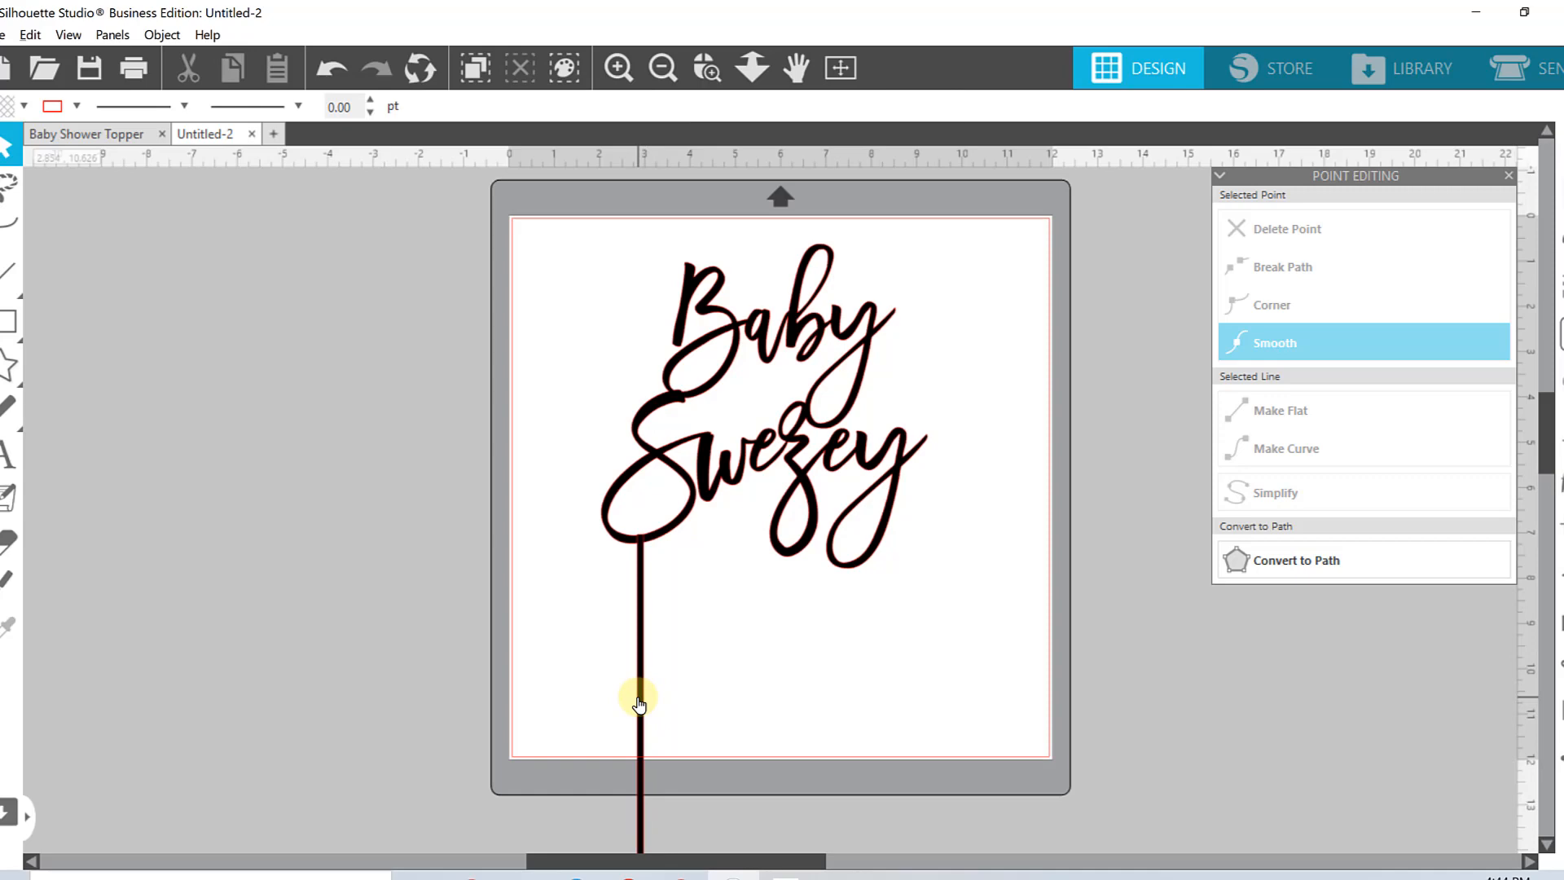
Step: Duplicate the black bar and place the copy beneath the lower loop of the surname's last letter
{"action": "left_click_drag", "start_coordinate": [643, 698], "coordinate": [861, 729]}
{"action": "left_click", "coordinate": [921, 670]}
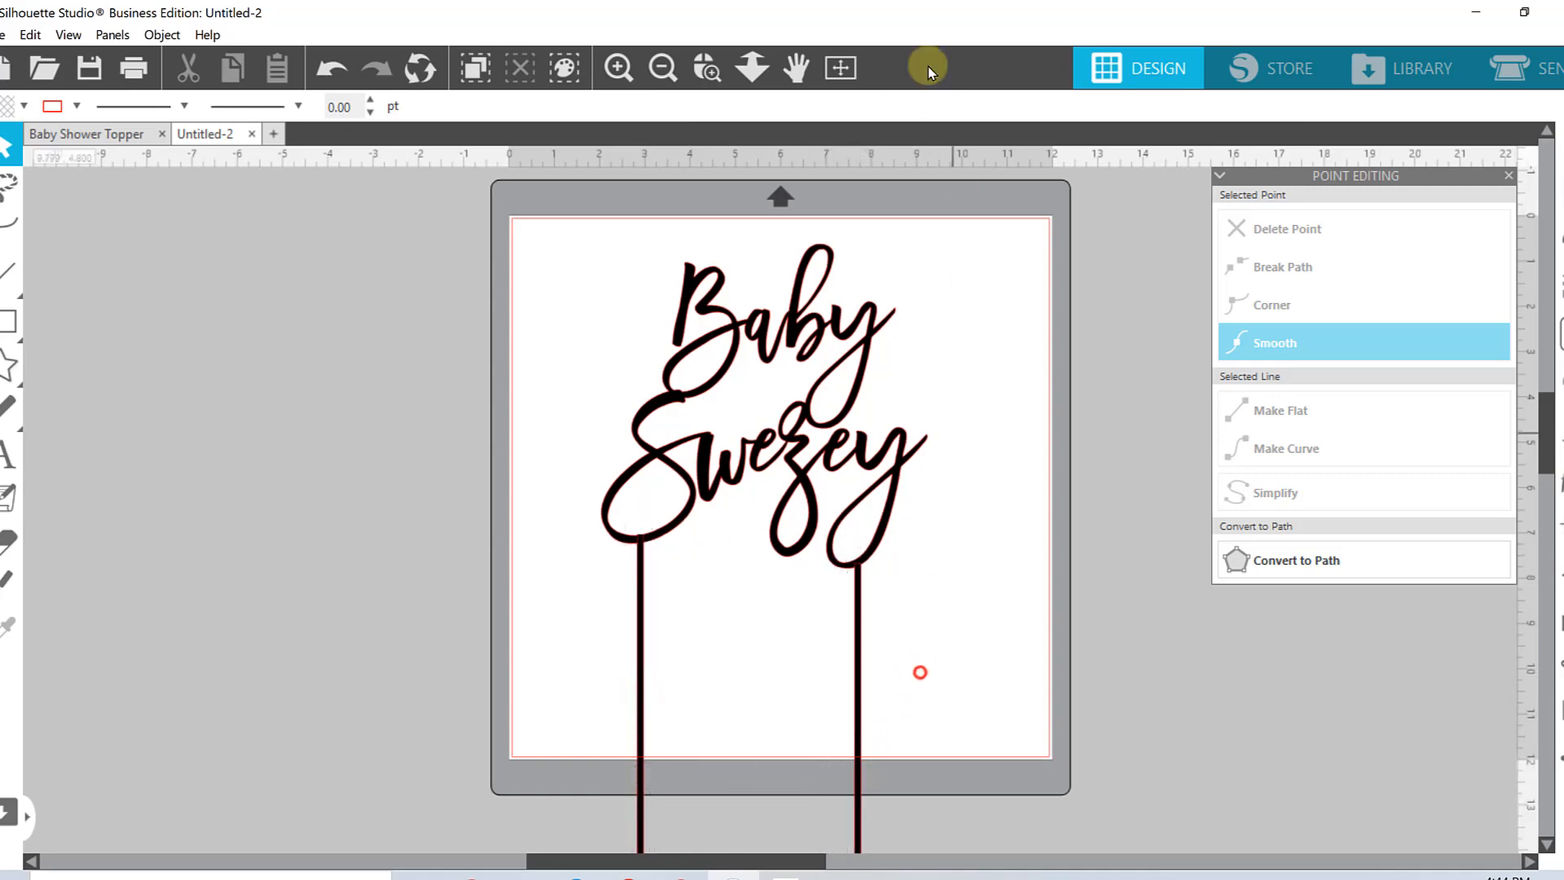
Step: Fine-tune the positions of both bars so their upper ends overlap the letter loops above them
{"action": "left_click", "coordinate": [707, 68]}
{"action": "left_click_drag", "start_coordinate": [516, 348], "coordinate": [921, 651]}
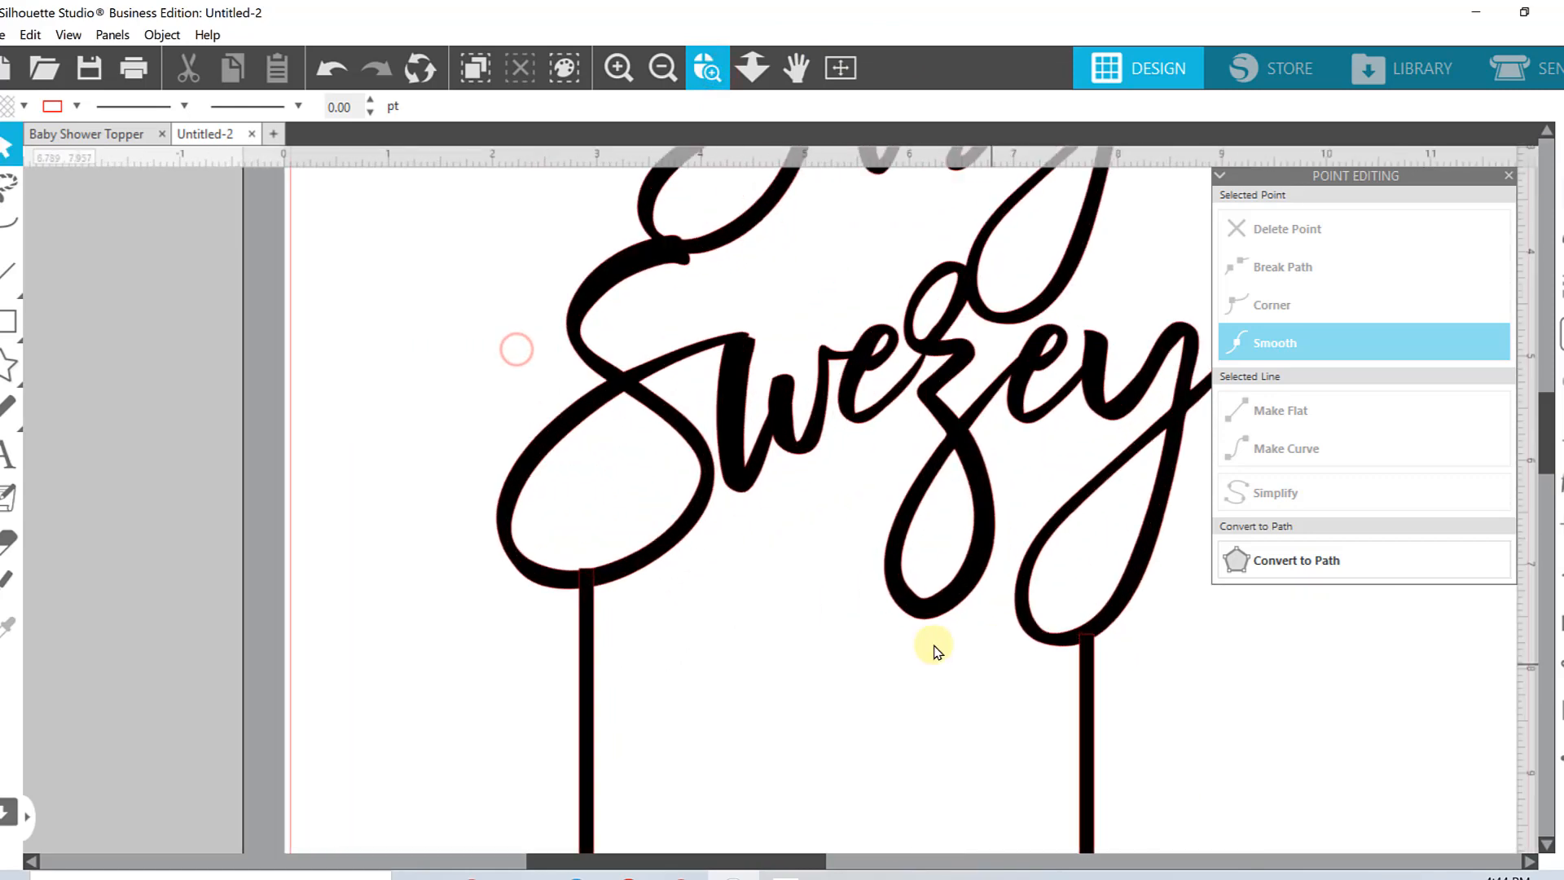
{"action": "left_click_drag", "start_coordinate": [593, 621], "coordinate": [592, 627]}
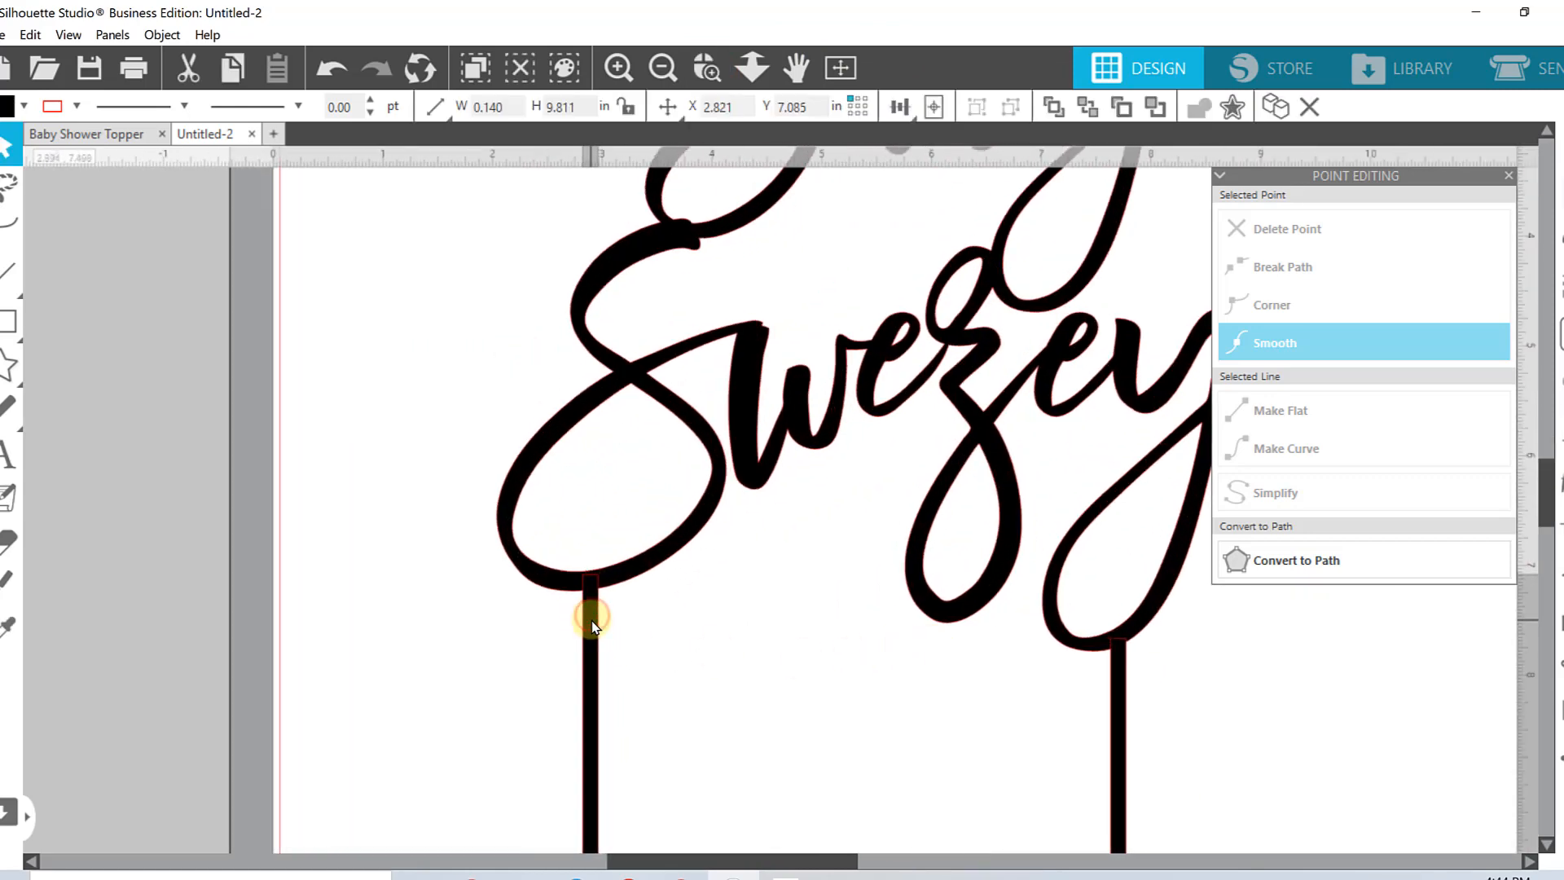
{"action": "left_click", "coordinate": [1114, 693]}
{"action": "left_click_drag", "start_coordinate": [1112, 691], "coordinate": [1110, 688]}
{"action": "scroll", "coordinate": [831, 546], "scroll_direction": "down", "scroll_amount": 10}
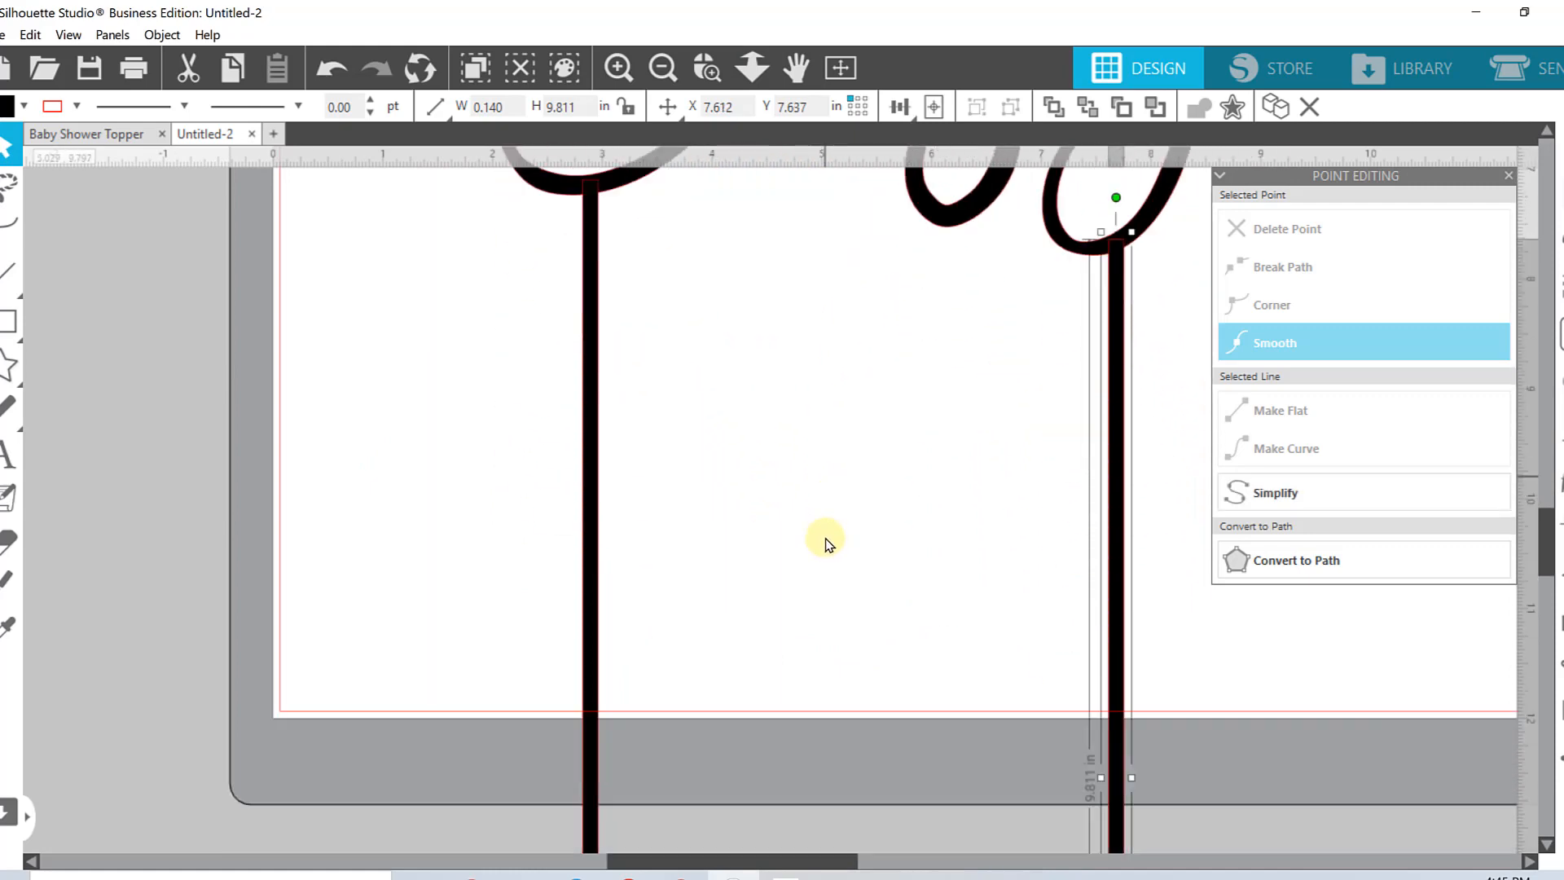
Step: Set the height of the bar beneath the surname's first letter to 5 in
{"action": "scroll", "coordinate": [825, 536], "scroll_direction": "down", "scroll_amount": 3}
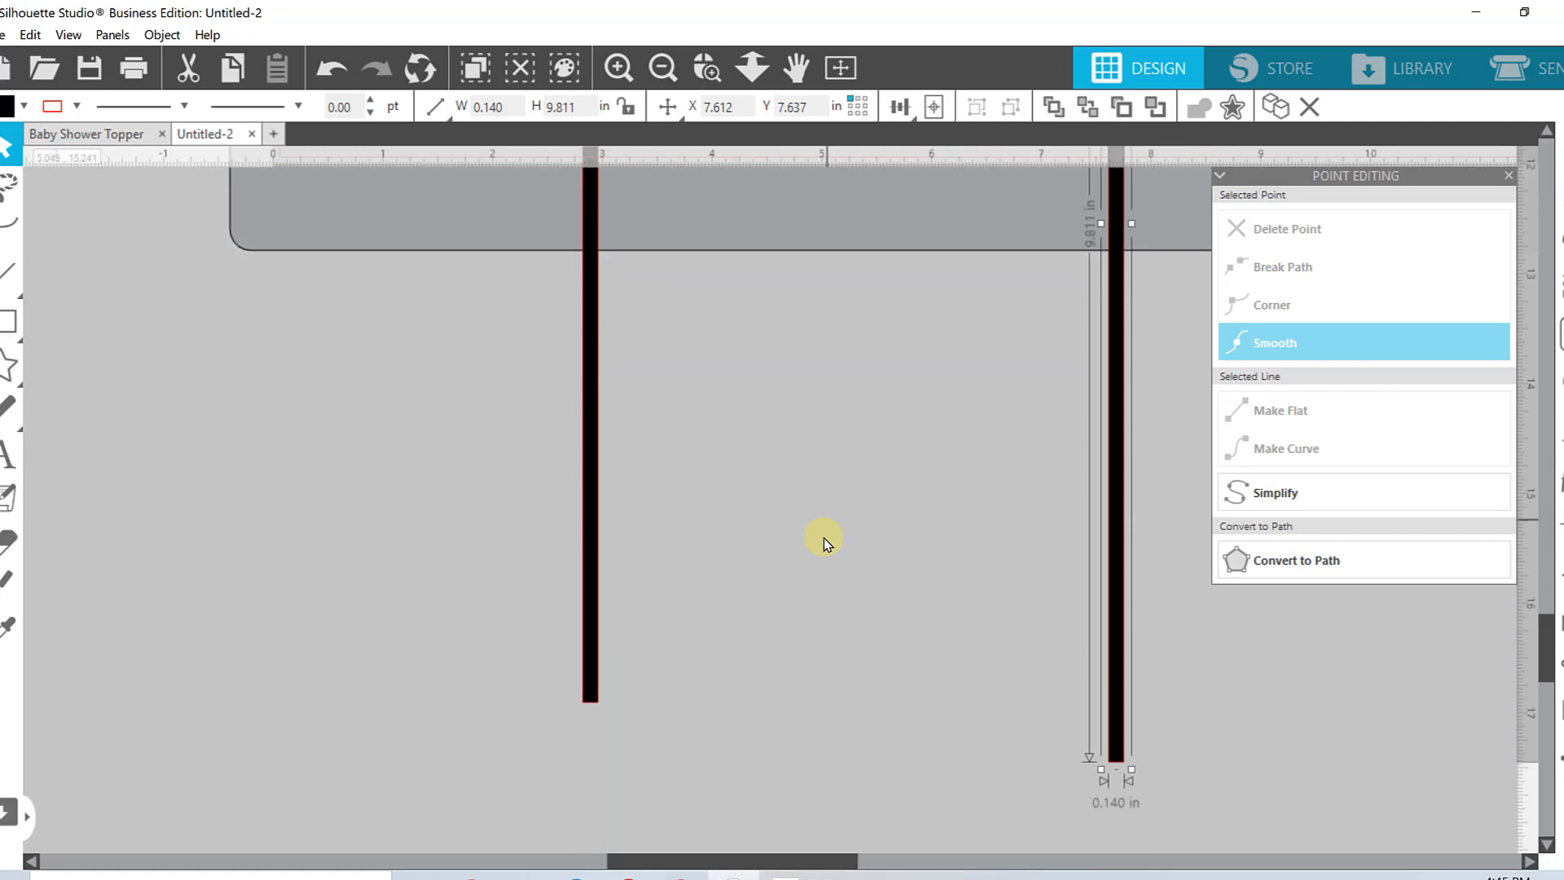
{"action": "left_click", "coordinate": [595, 576]}
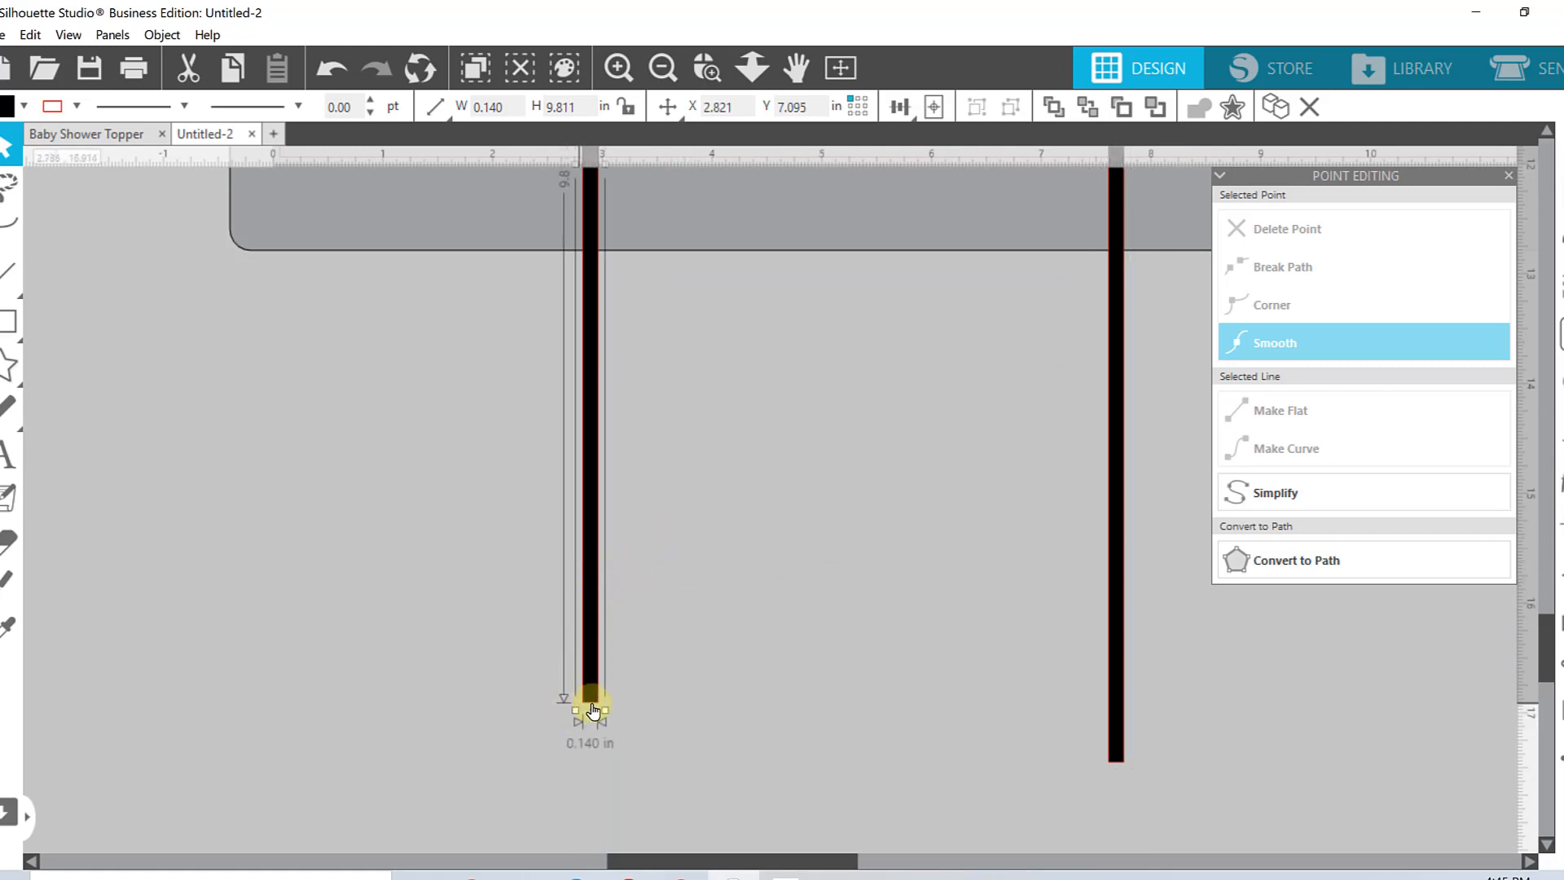
{"action": "left_click", "coordinate": [662, 68]}
{"action": "left_click", "coordinate": [662, 68]}
{"action": "left_click", "coordinate": [662, 68]}
{"action": "left_click", "coordinate": [662, 67]}
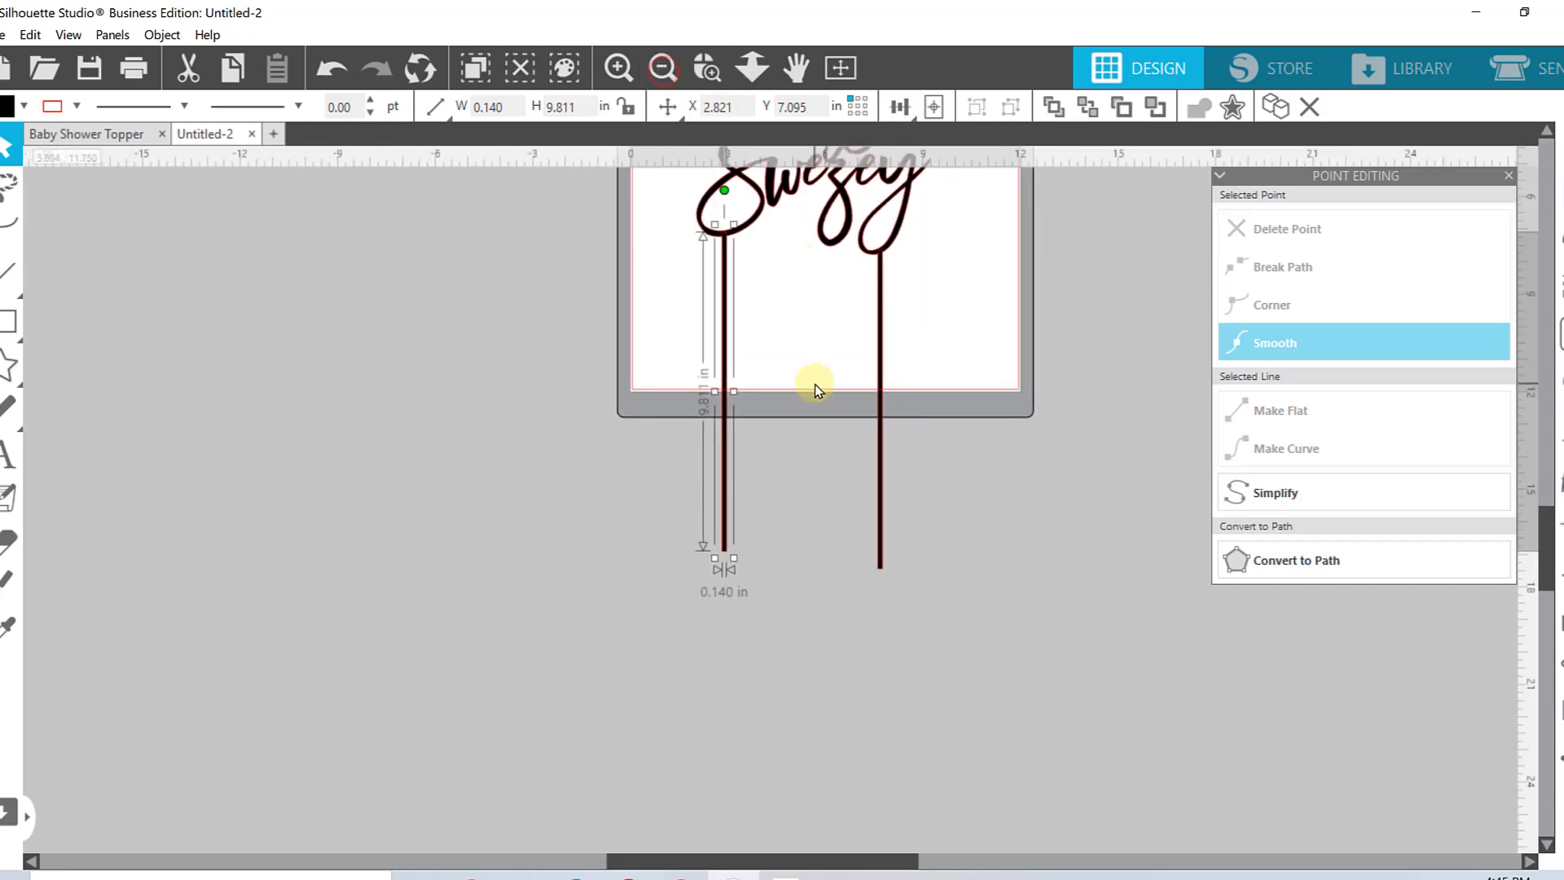
{"action": "scroll", "coordinate": [817, 390], "scroll_direction": "up", "scroll_amount": 1}
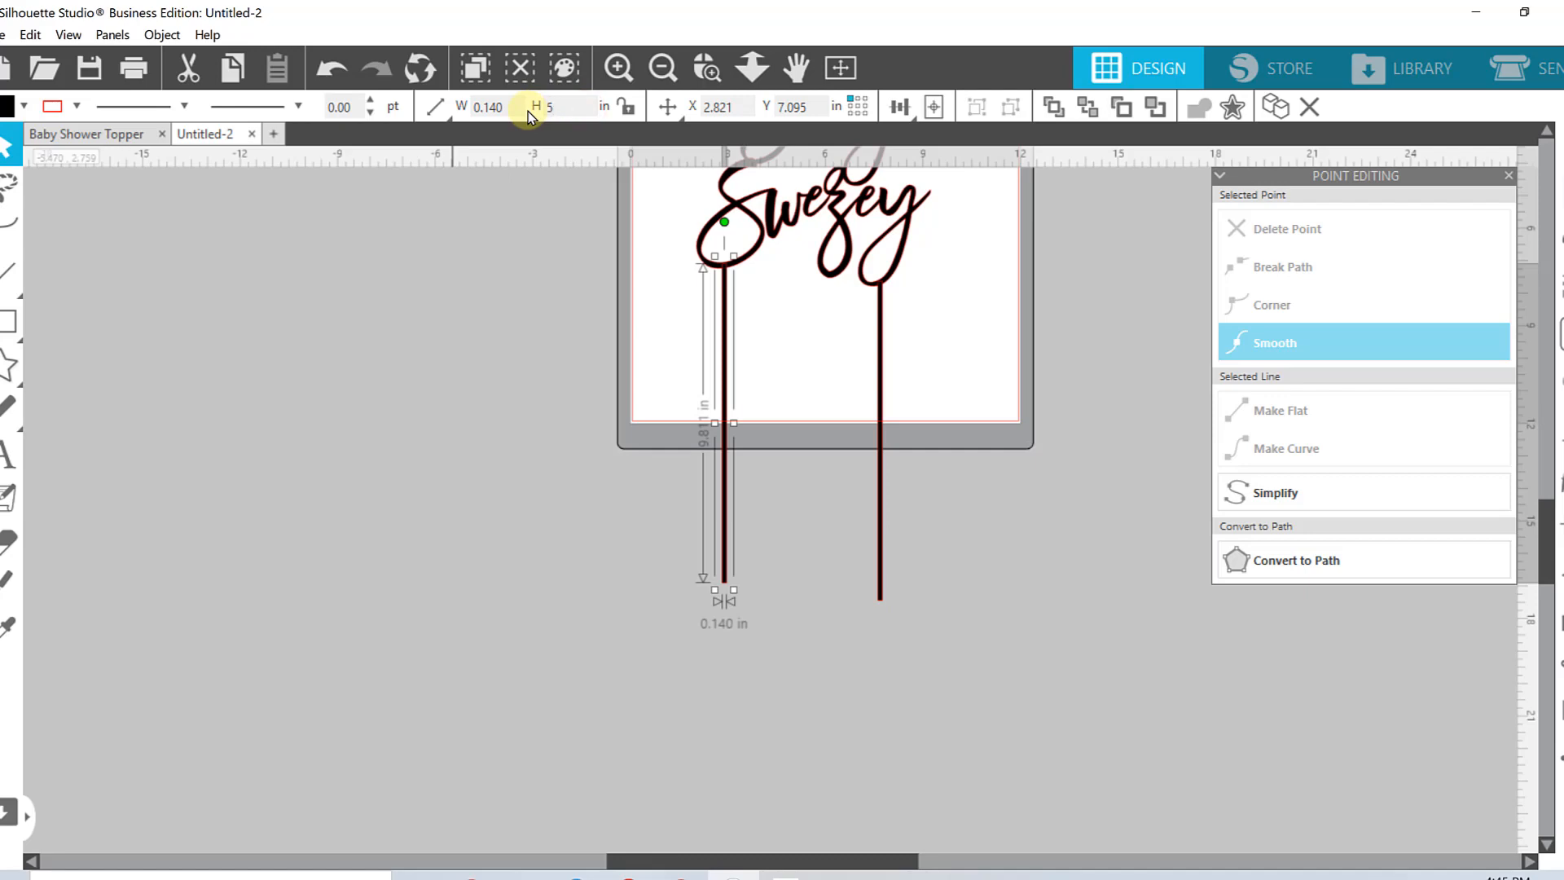
{"action": "key", "text": "Return"}
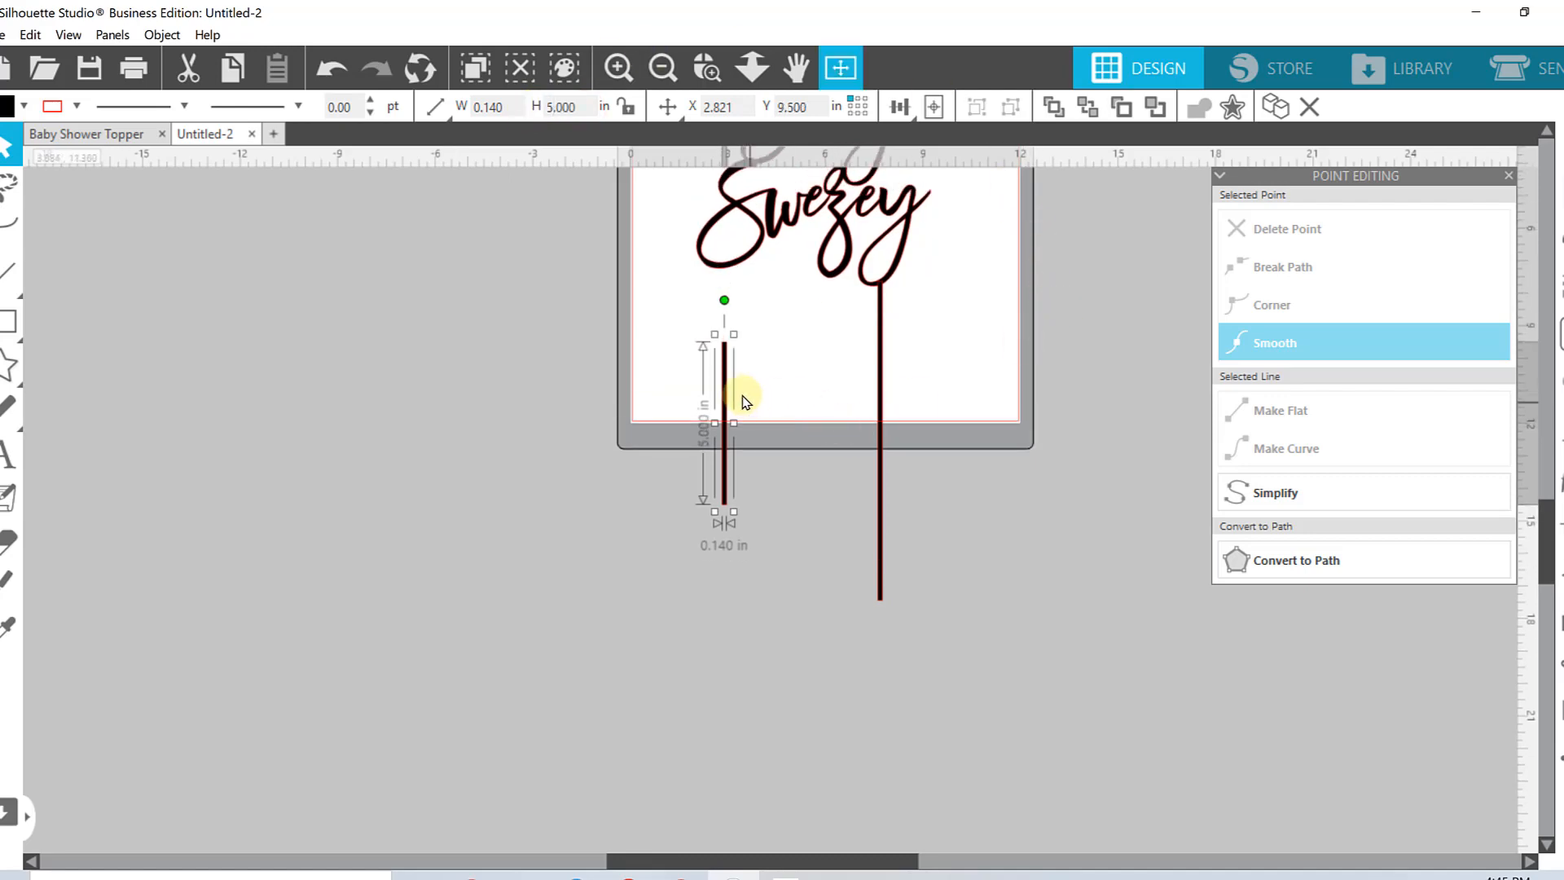
Step: Move the 5 in bar up so its upper end overlaps the lower loop of the surname's first letter
{"action": "left_click_drag", "start_coordinate": [725, 398], "coordinate": [723, 320]}
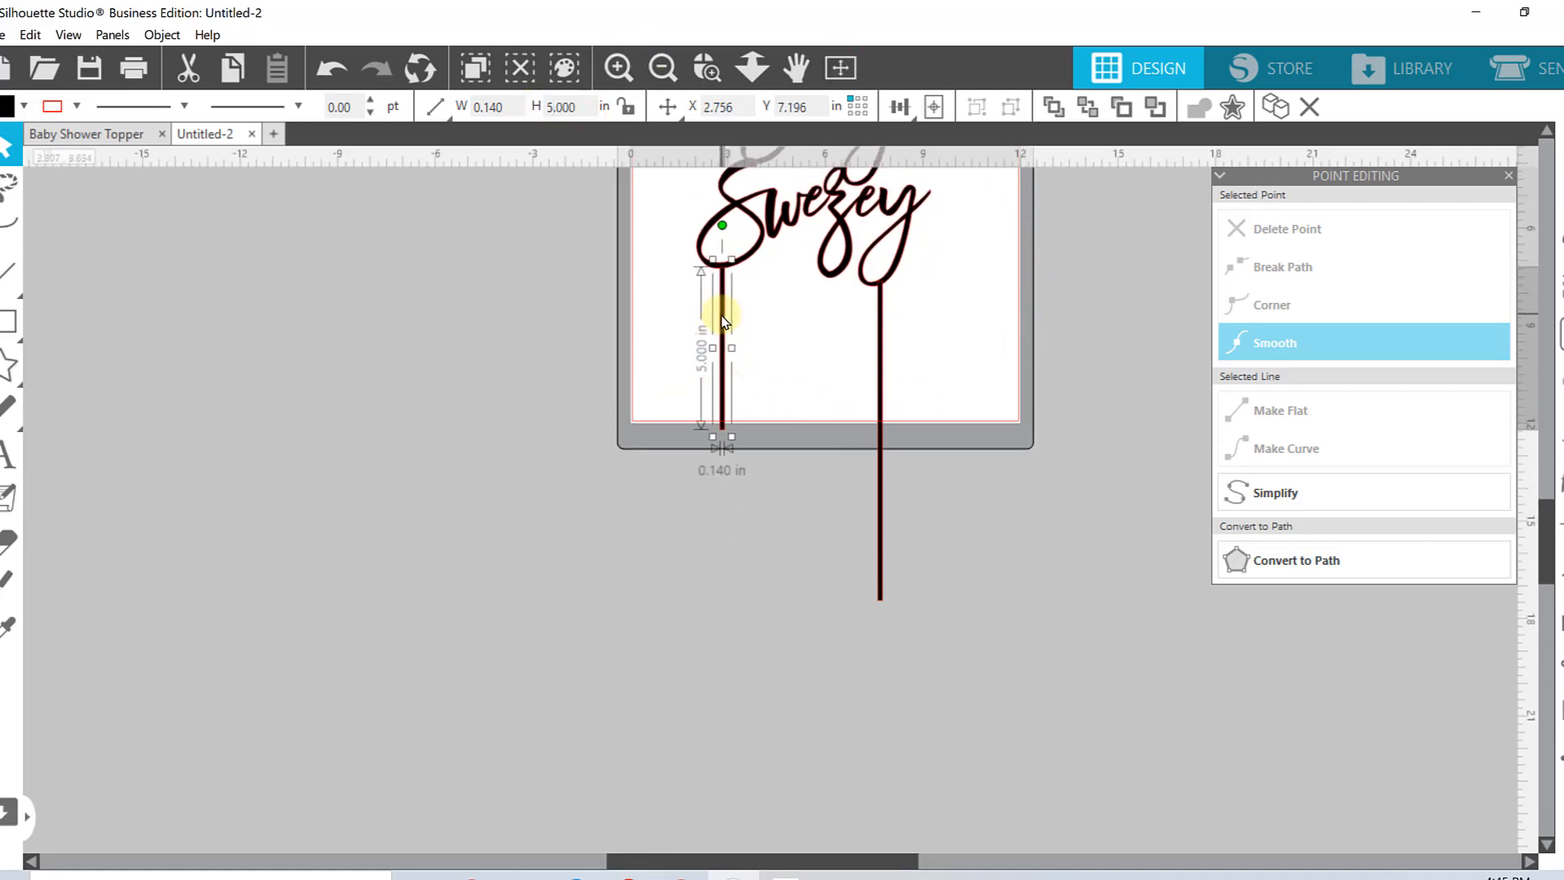
{"action": "left_click", "coordinate": [778, 332]}
{"action": "left_click", "coordinate": [707, 67]}
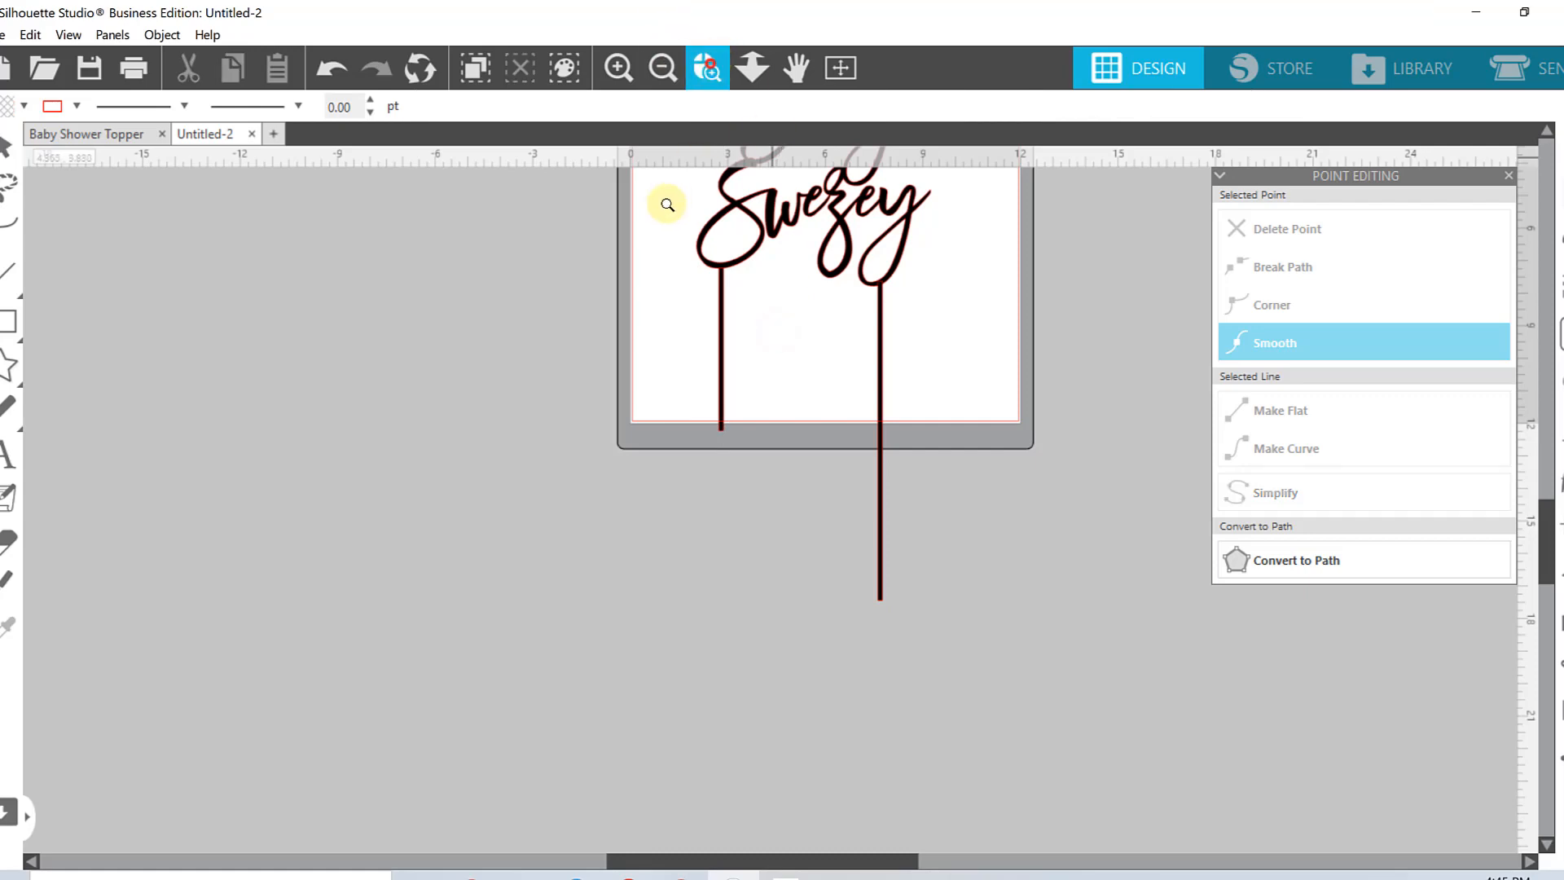
{"action": "left_click_drag", "start_coordinate": [667, 204], "coordinate": [785, 359]}
{"action": "left_click_drag", "start_coordinate": [740, 482], "coordinate": [694, 468]}
{"action": "scroll", "coordinate": [768, 499], "scroll_direction": "down", "scroll_amount": 3}
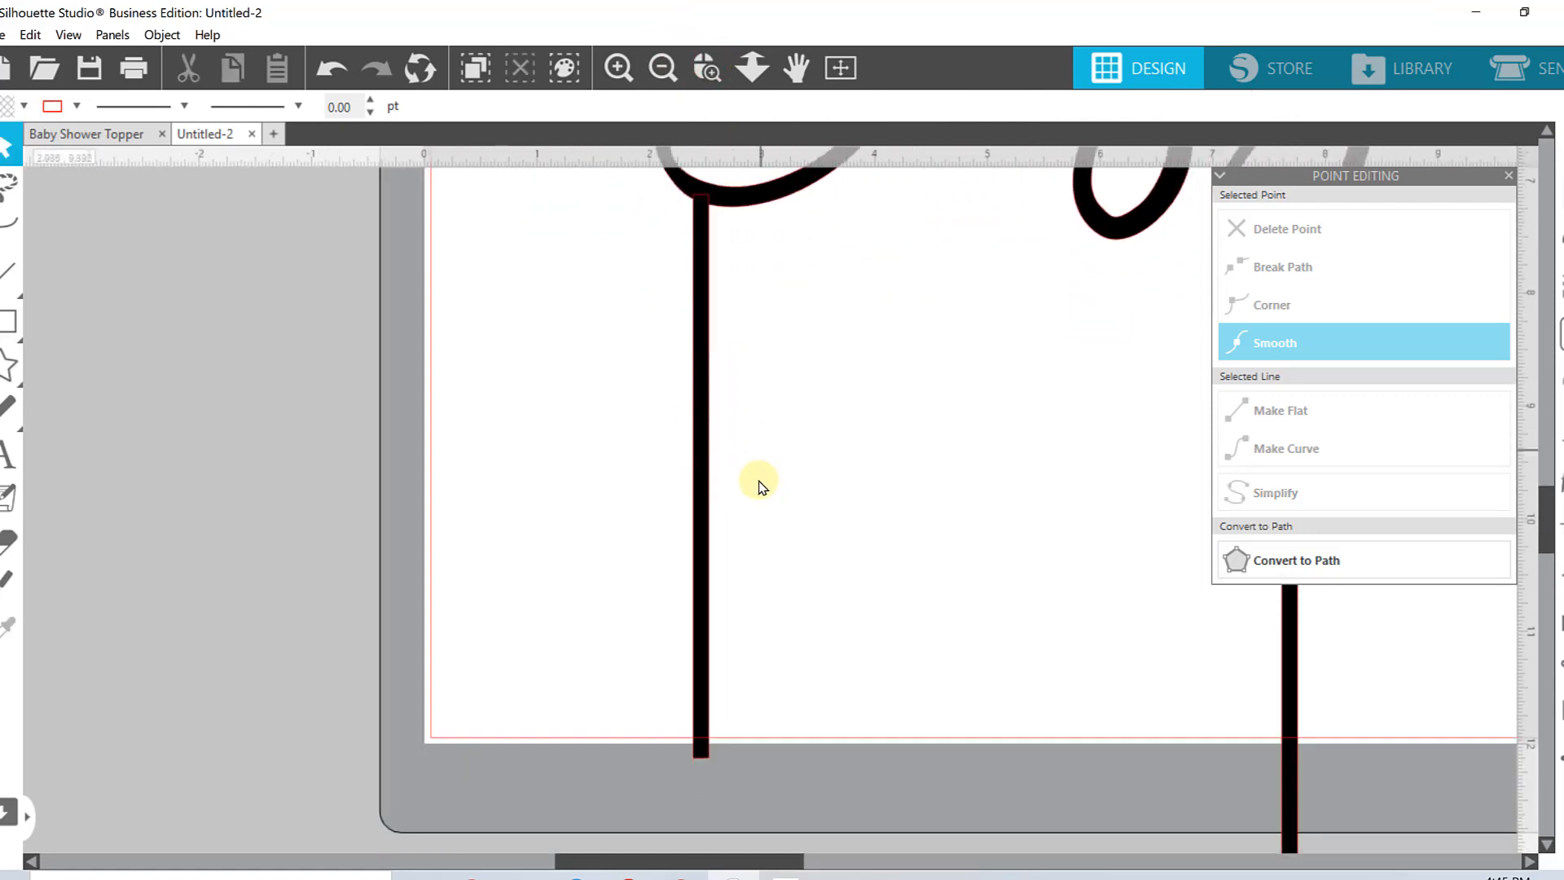
{"action": "scroll", "coordinate": [762, 486], "scroll_direction": "down", "scroll_amount": 1}
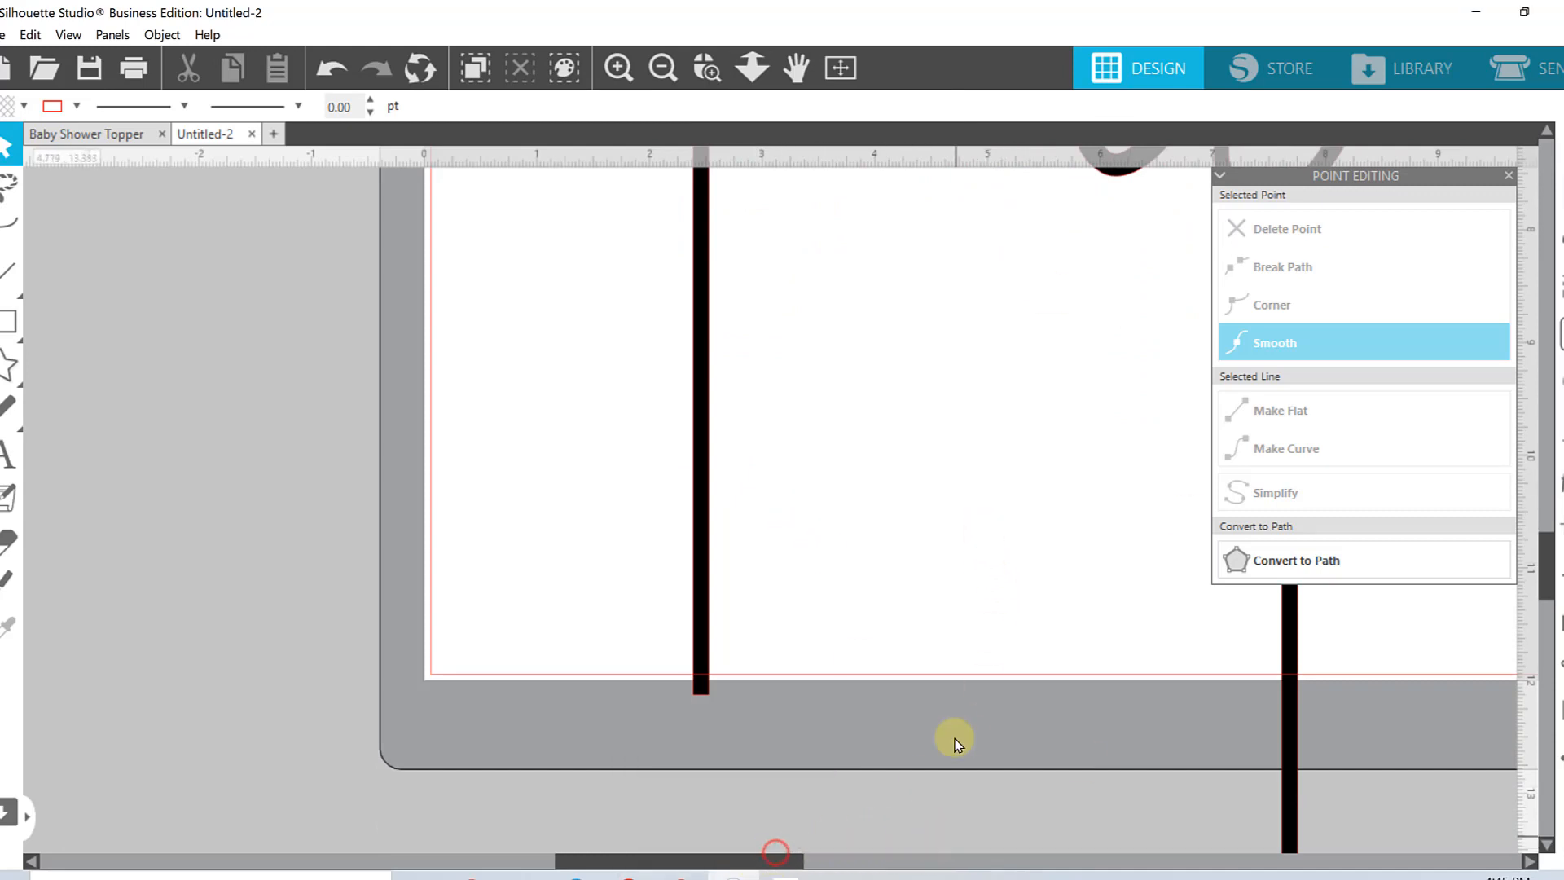
Step: Scale the bar beneath the surname's last letter down to about 4.3 in tall, ending near the mat's lower edge
{"action": "left_click", "coordinate": [662, 67]}
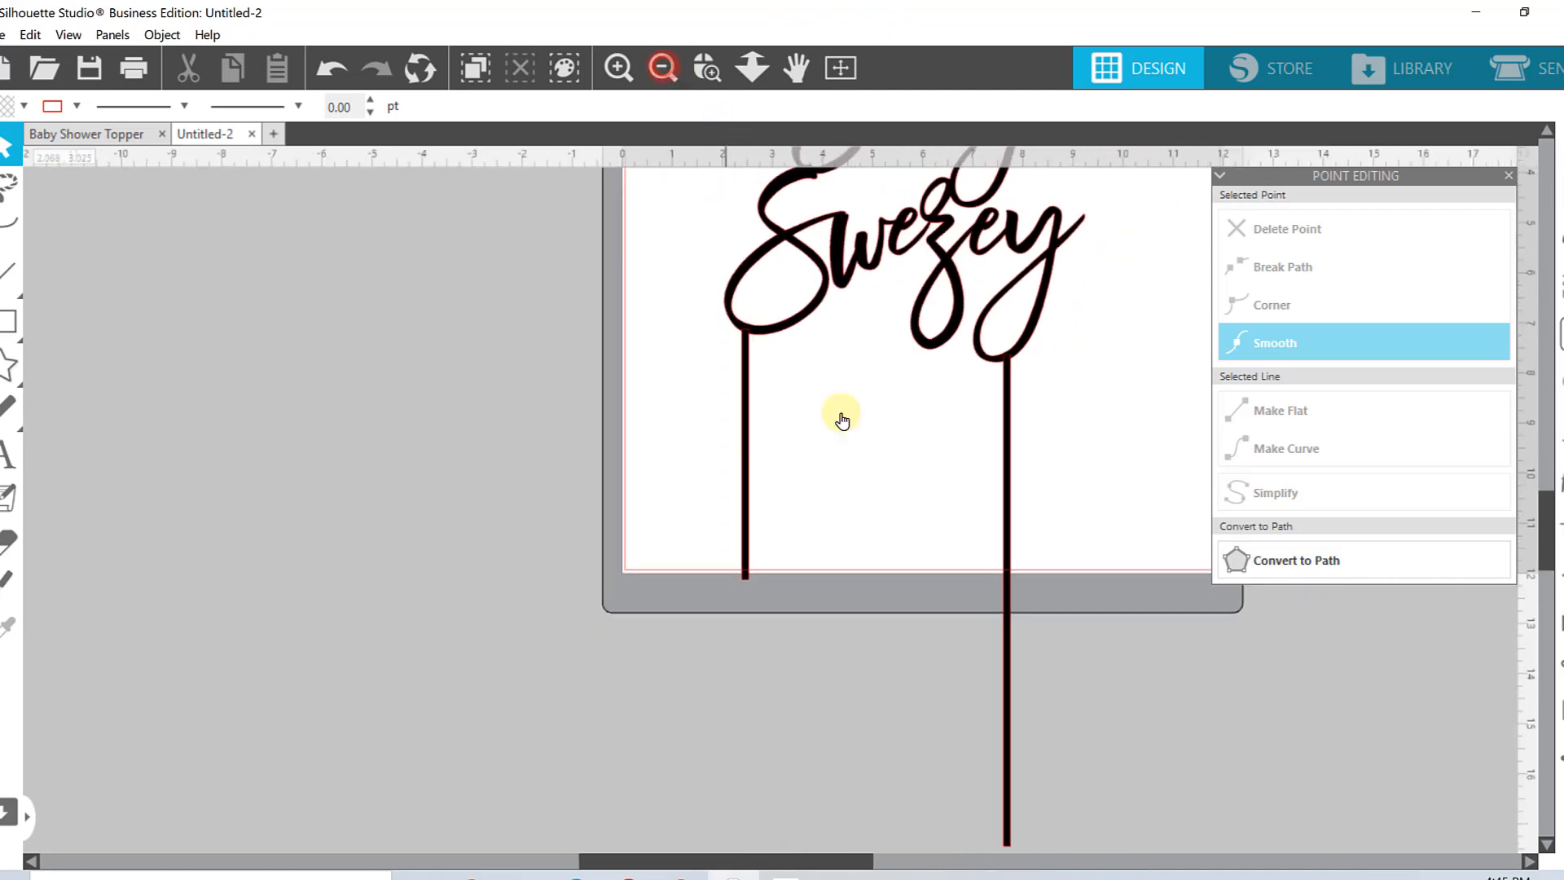
{"action": "left_click", "coordinate": [924, 846]}
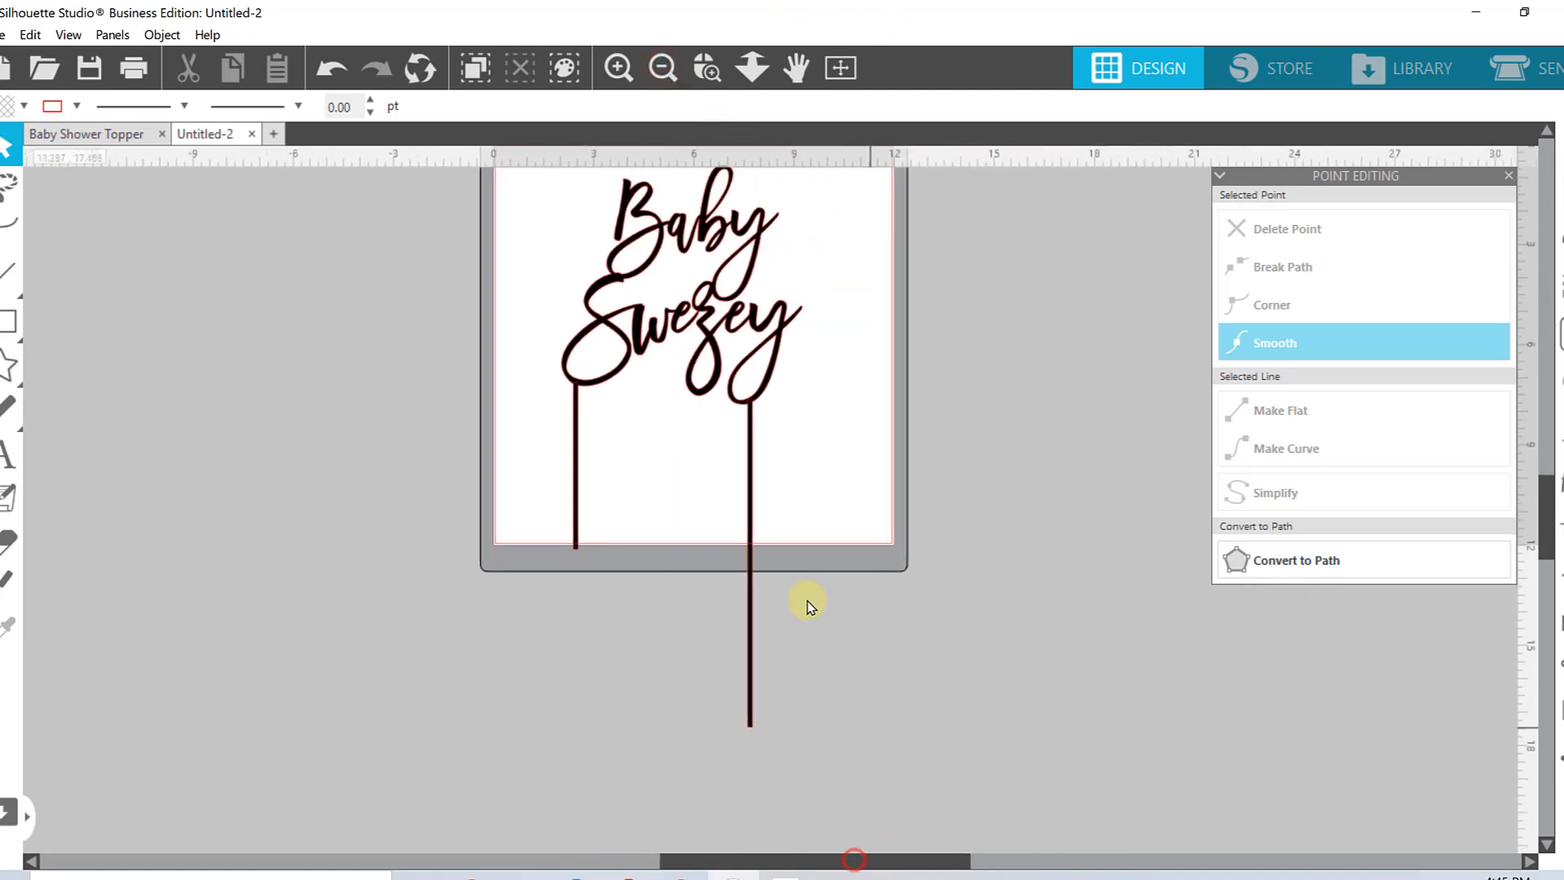
{"action": "left_click", "coordinate": [750, 576]}
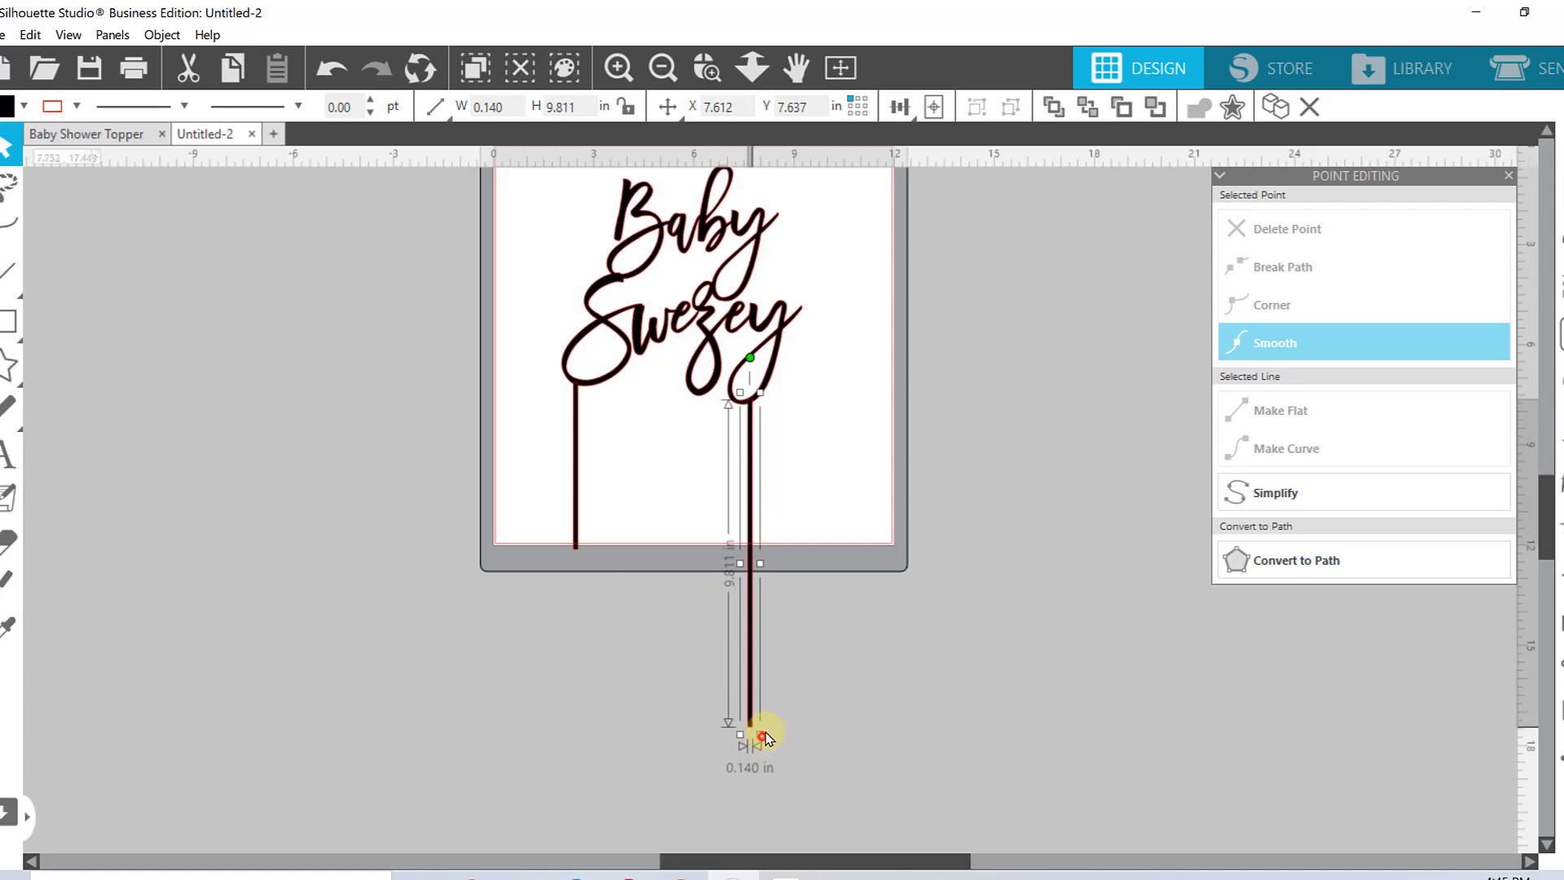
{"action": "left_click_drag", "start_coordinate": [764, 737], "coordinate": [775, 549]}
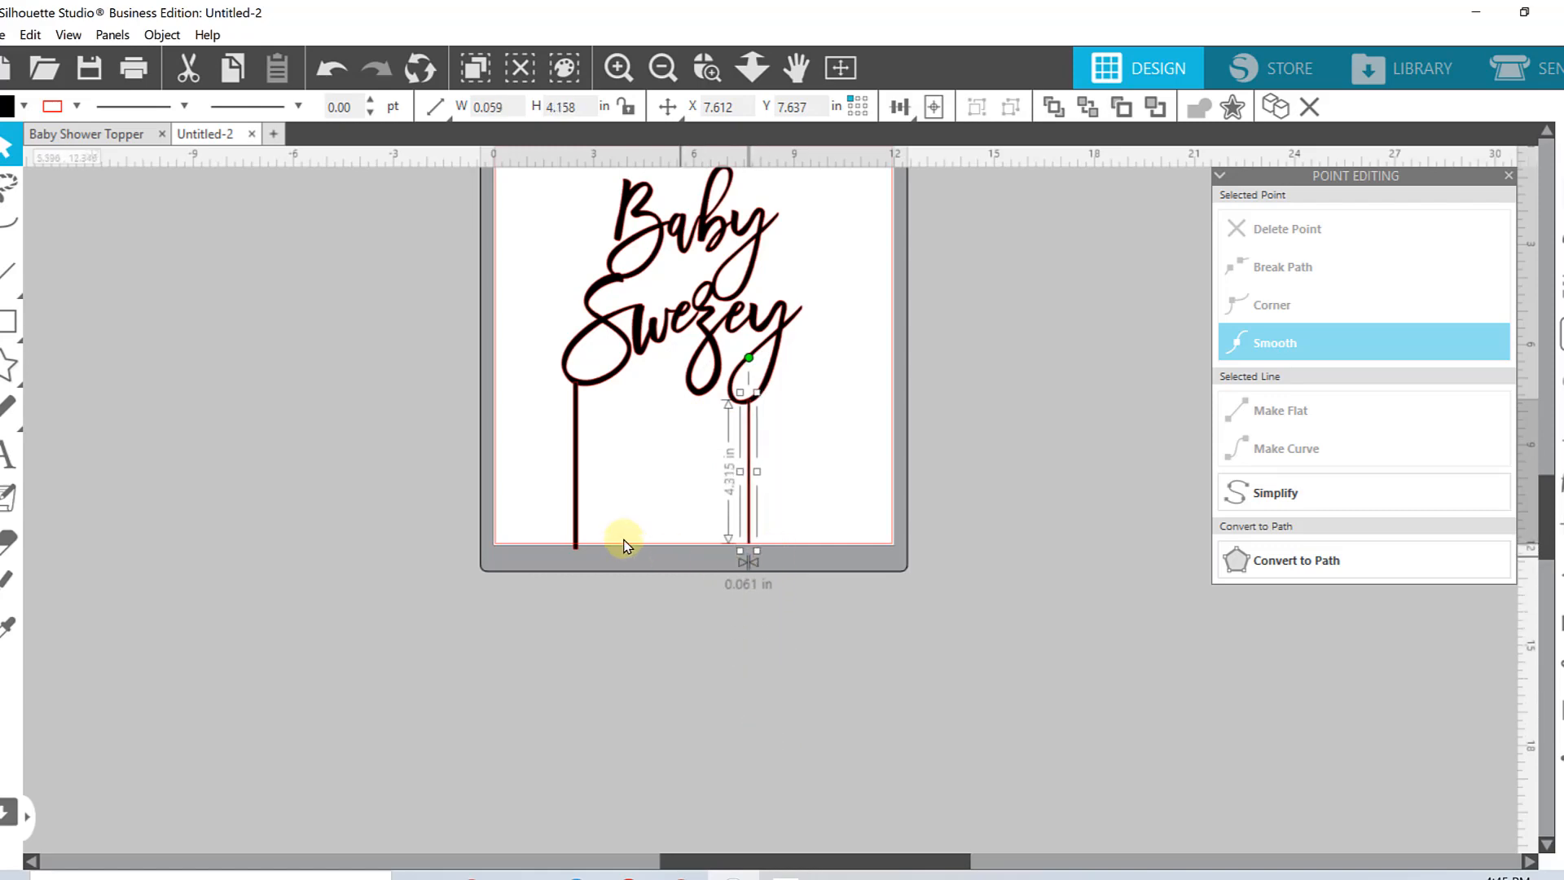
{"action": "left_click", "coordinate": [658, 446]}
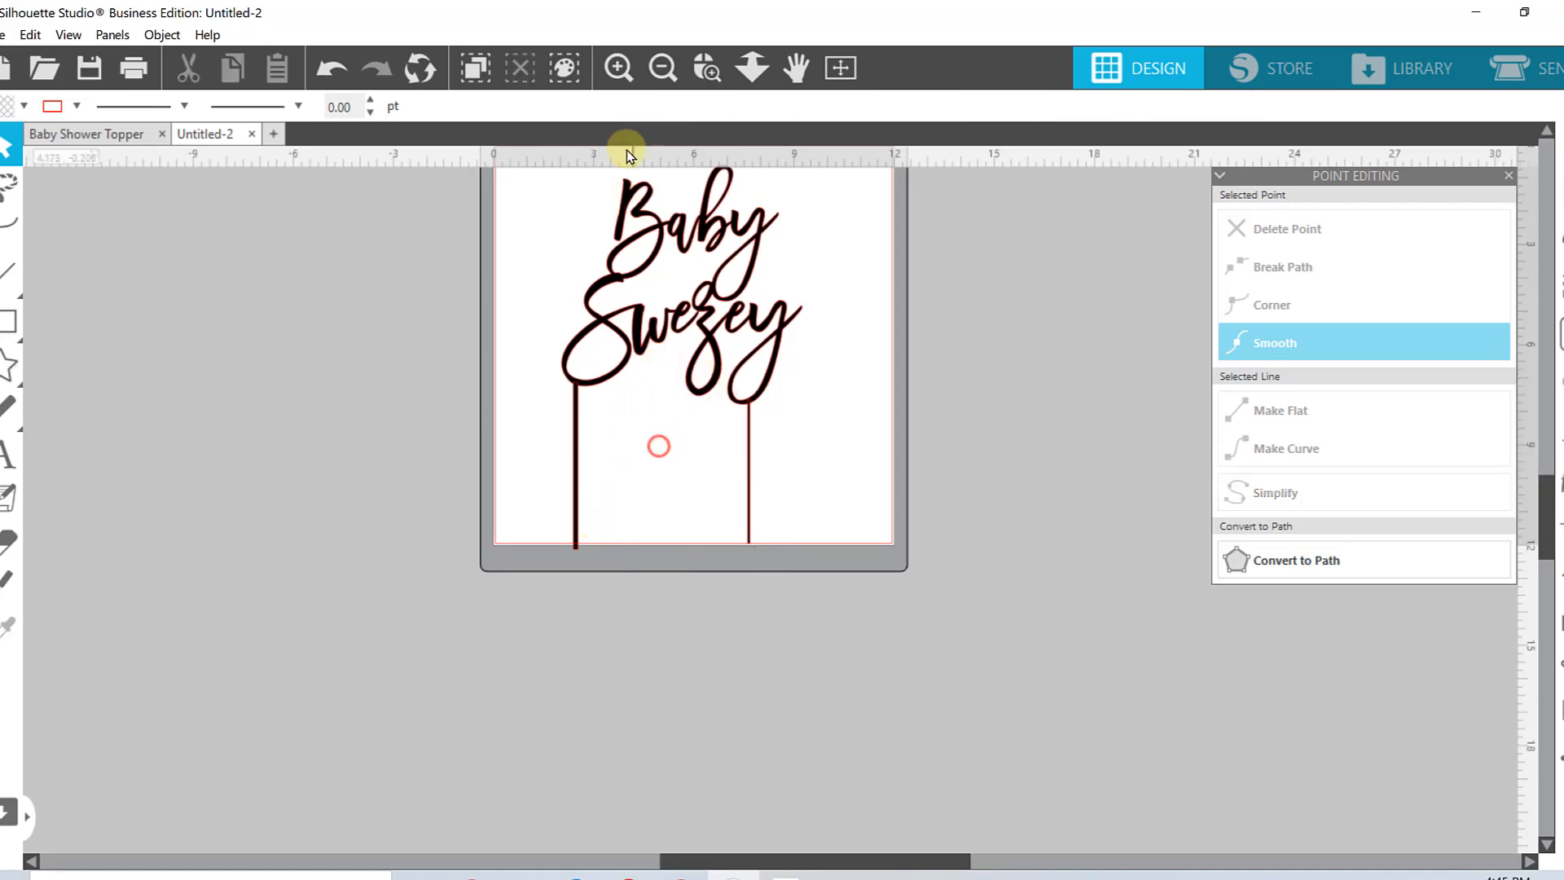
Step: Place a horizontal guide line across the lower part of the mat at about Y 11.3 in
{"action": "left_click_drag", "start_coordinate": [627, 150], "coordinate": [661, 521]}
{"action": "scroll", "coordinate": [483, 362], "scroll_direction": "up", "scroll_amount": 1}
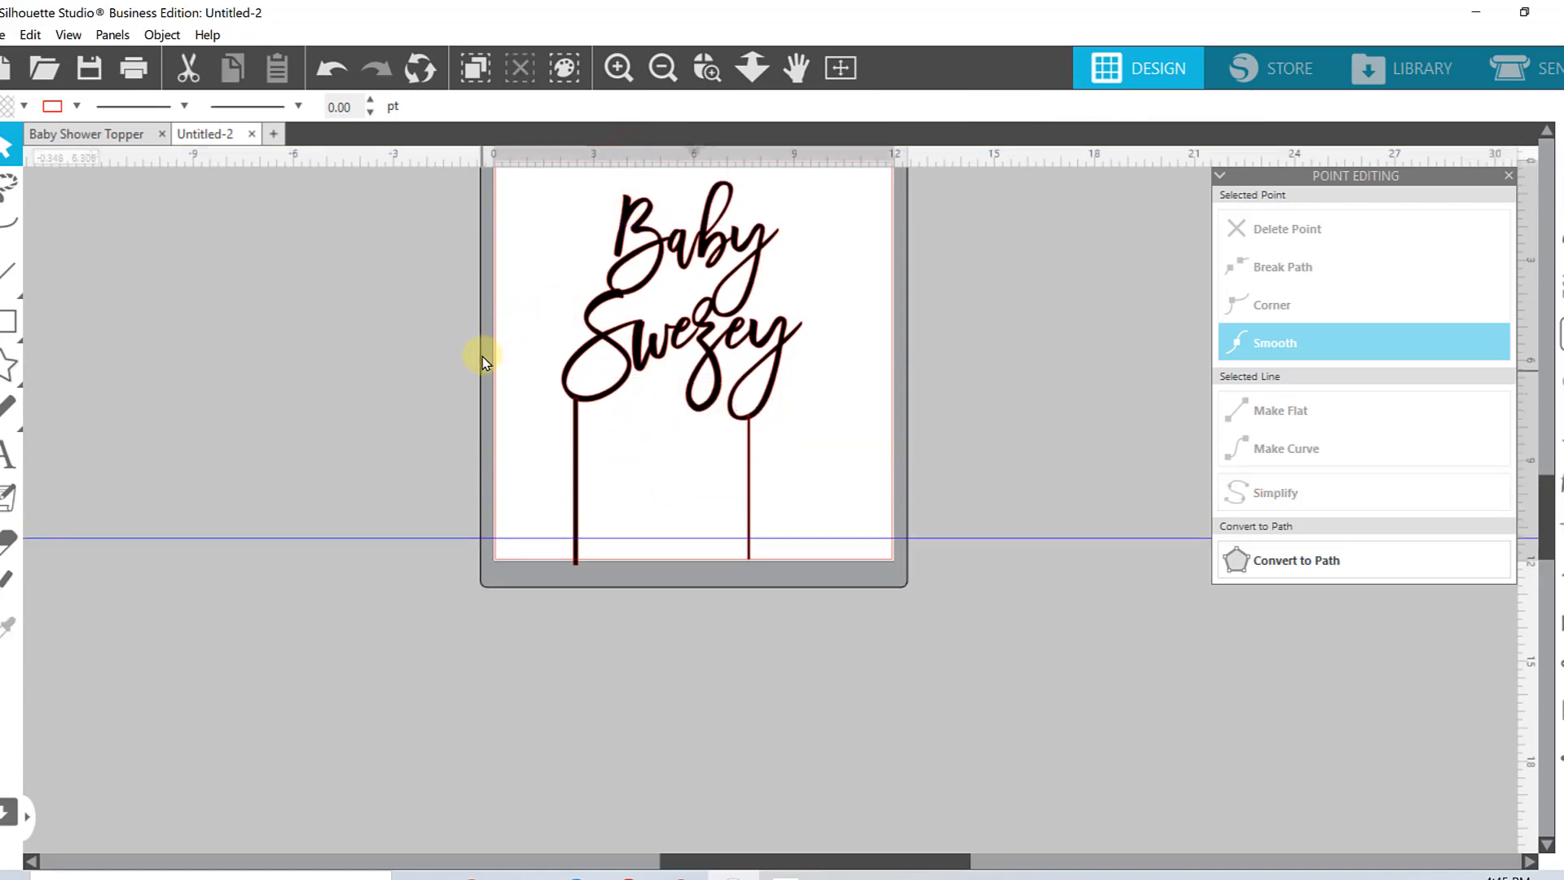
{"action": "scroll", "coordinate": [482, 357], "scroll_direction": "up", "scroll_amount": 2}
{"action": "scroll", "coordinate": [644, 171], "scroll_direction": "up", "scroll_amount": 1}
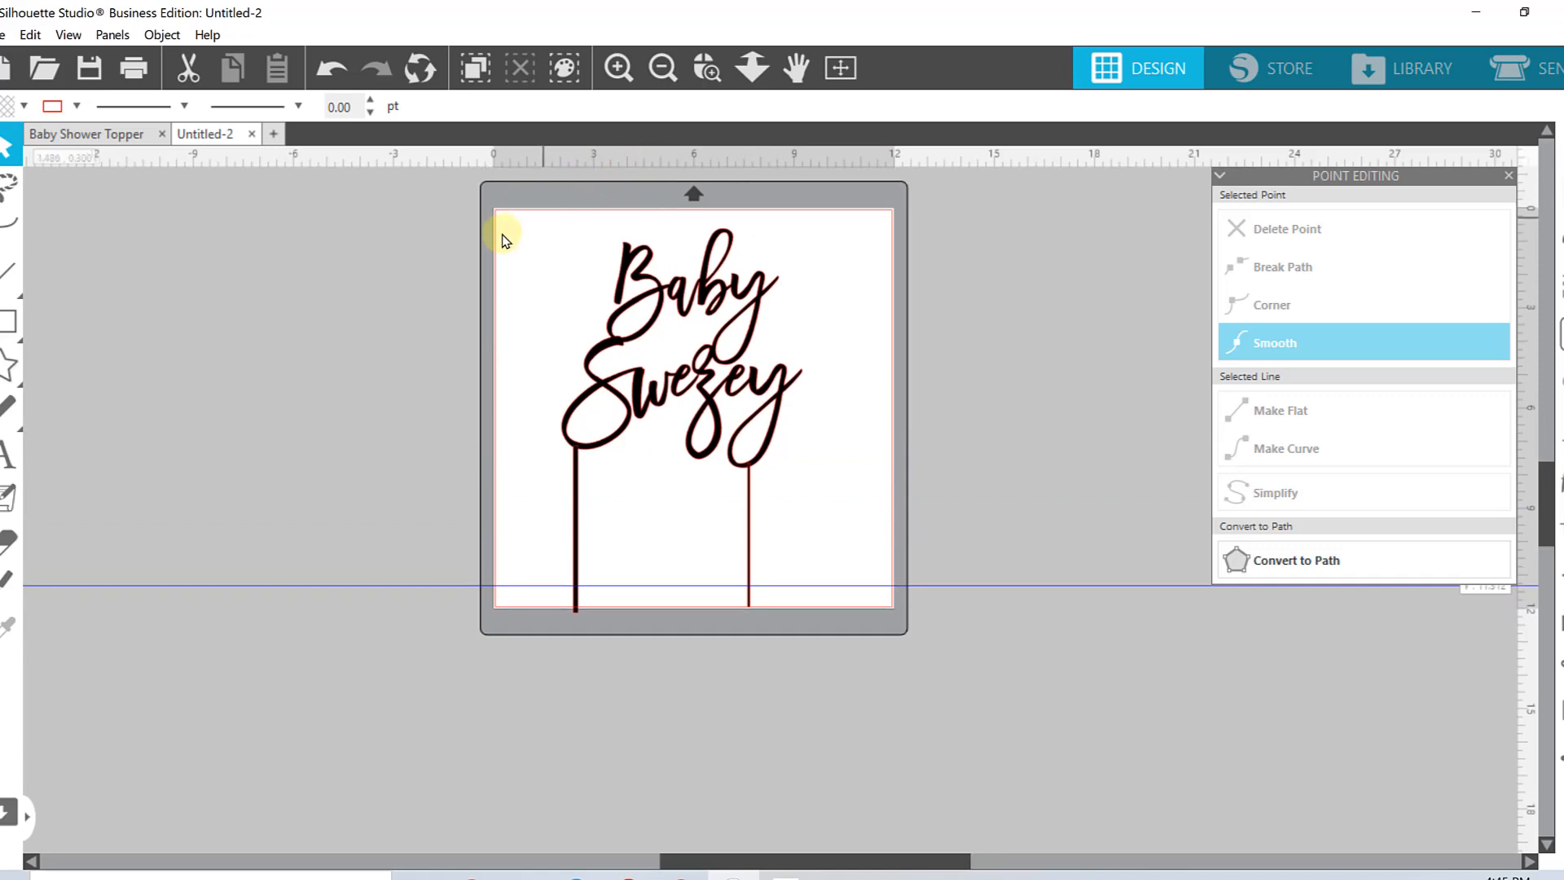
Step: Move both words and both bars up together so the 5 in bar's lower end rests on the guide line
{"action": "left_click", "coordinate": [717, 385]}
{"action": "mouse_move", "coordinate": [748, 461]}
{"action": "left_mouse_down"}
{"action": "mouse_move", "coordinate": [745, 404]}
{"action": "mouse_move", "coordinate": [749, 434]}
{"action": "left_mouse_up"}
{"action": "left_click", "coordinate": [688, 513]}
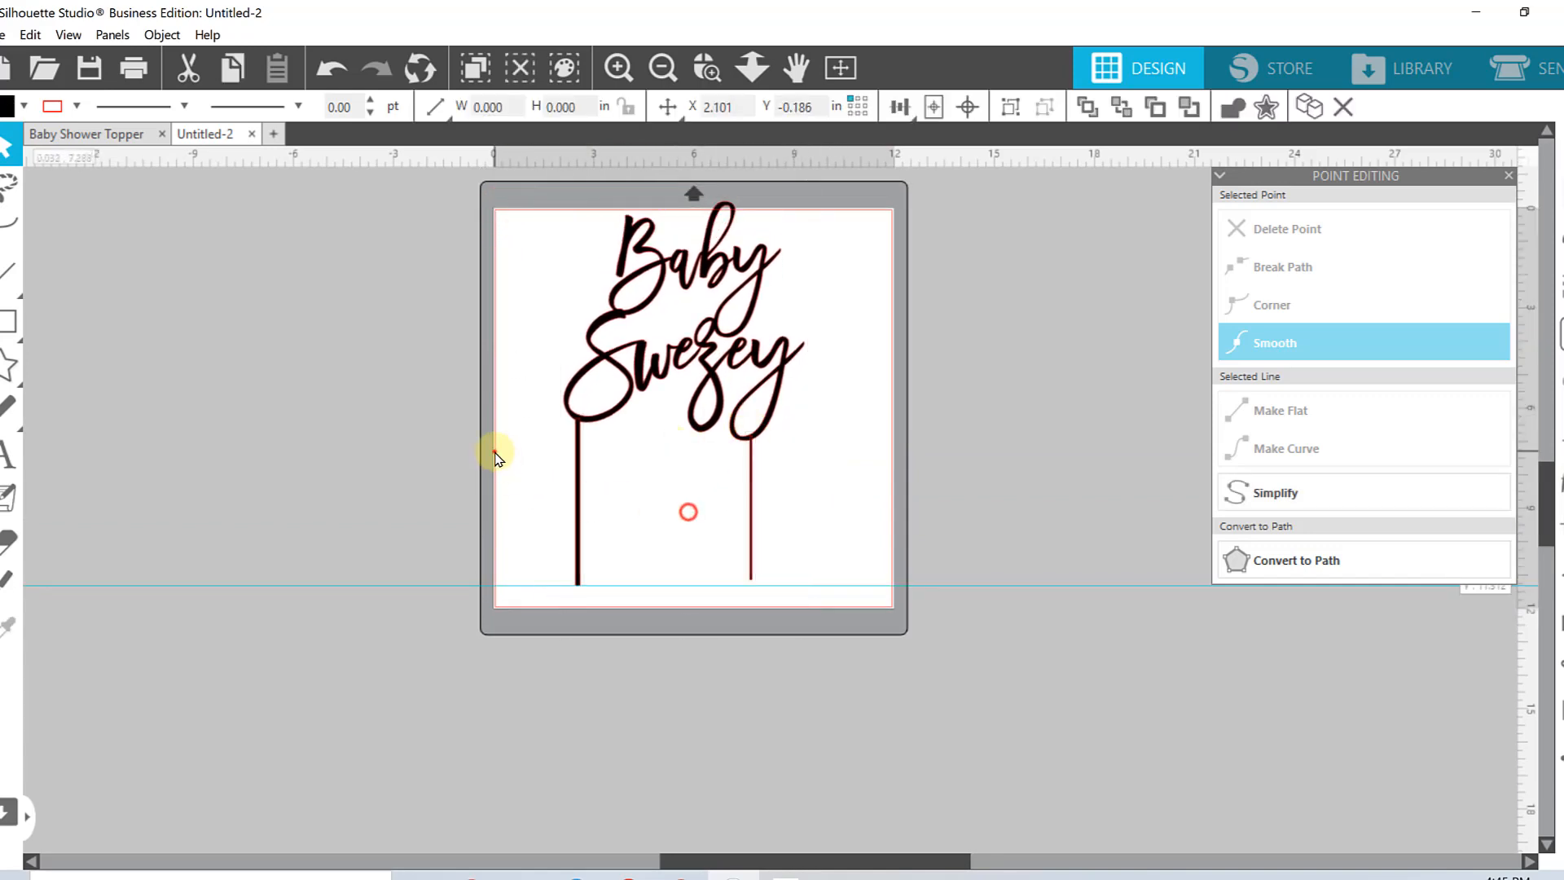
{"action": "left_click", "coordinate": [495, 450]}
Step: Enlarge the bar beneath the last letter to about 4.5 in tall so its lower end reaches the guide line
{"action": "left_click", "coordinate": [702, 63]}
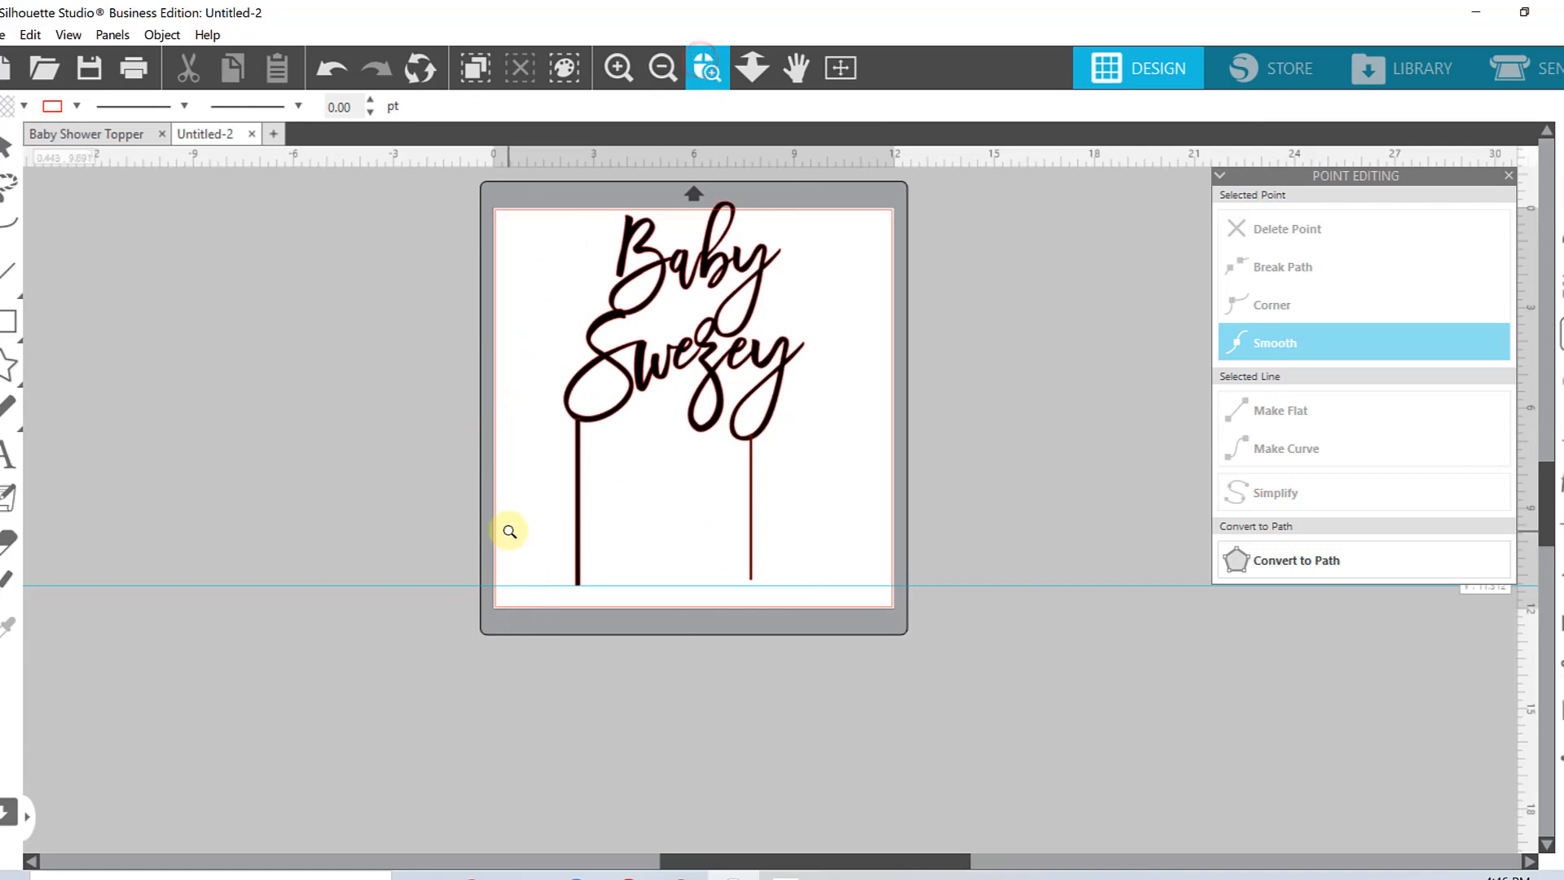
{"action": "left_click_drag", "start_coordinate": [508, 530], "coordinate": [656, 647]}
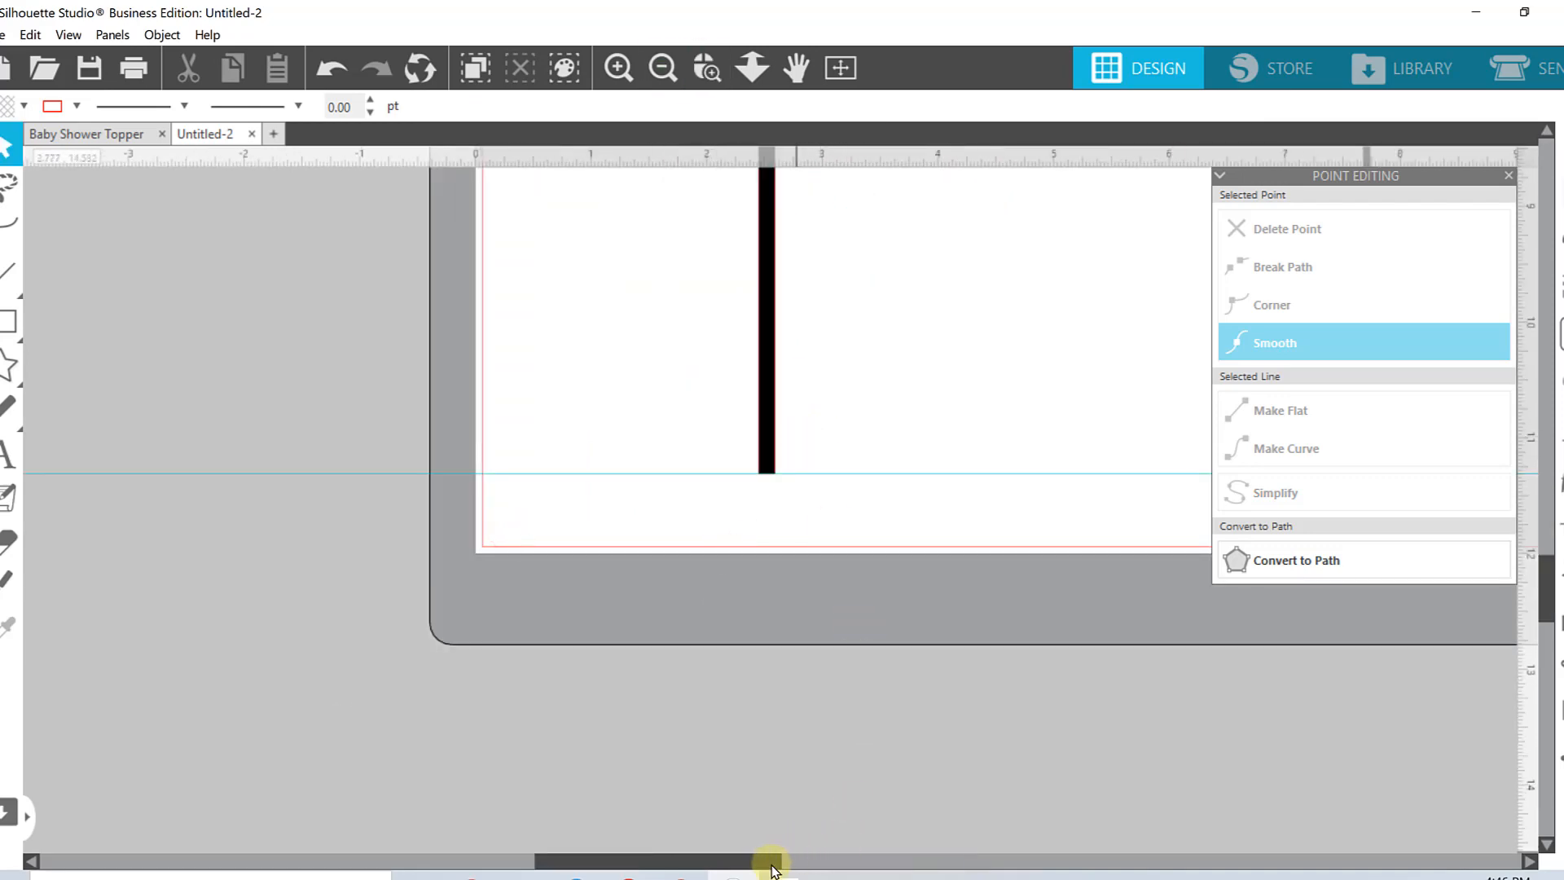
{"action": "left_click_drag", "start_coordinate": [766, 859], "coordinate": [945, 847]}
{"action": "scroll", "coordinate": [900, 427], "scroll_direction": "up", "scroll_amount": 1}
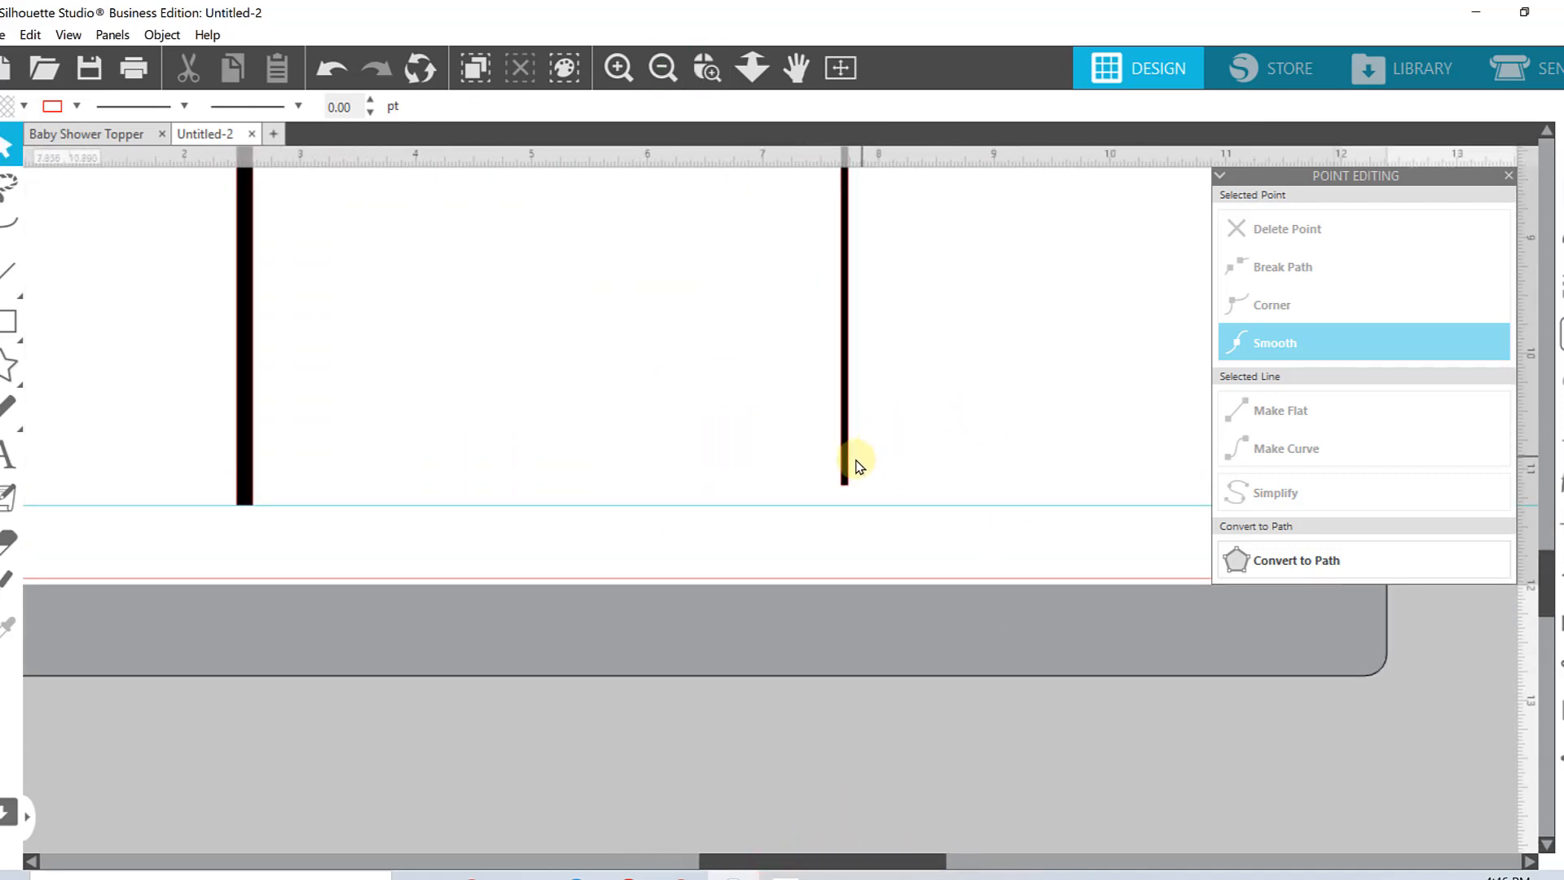
{"action": "left_click", "coordinate": [848, 465]}
{"action": "left_click_drag", "start_coordinate": [858, 494], "coordinate": [866, 516]}
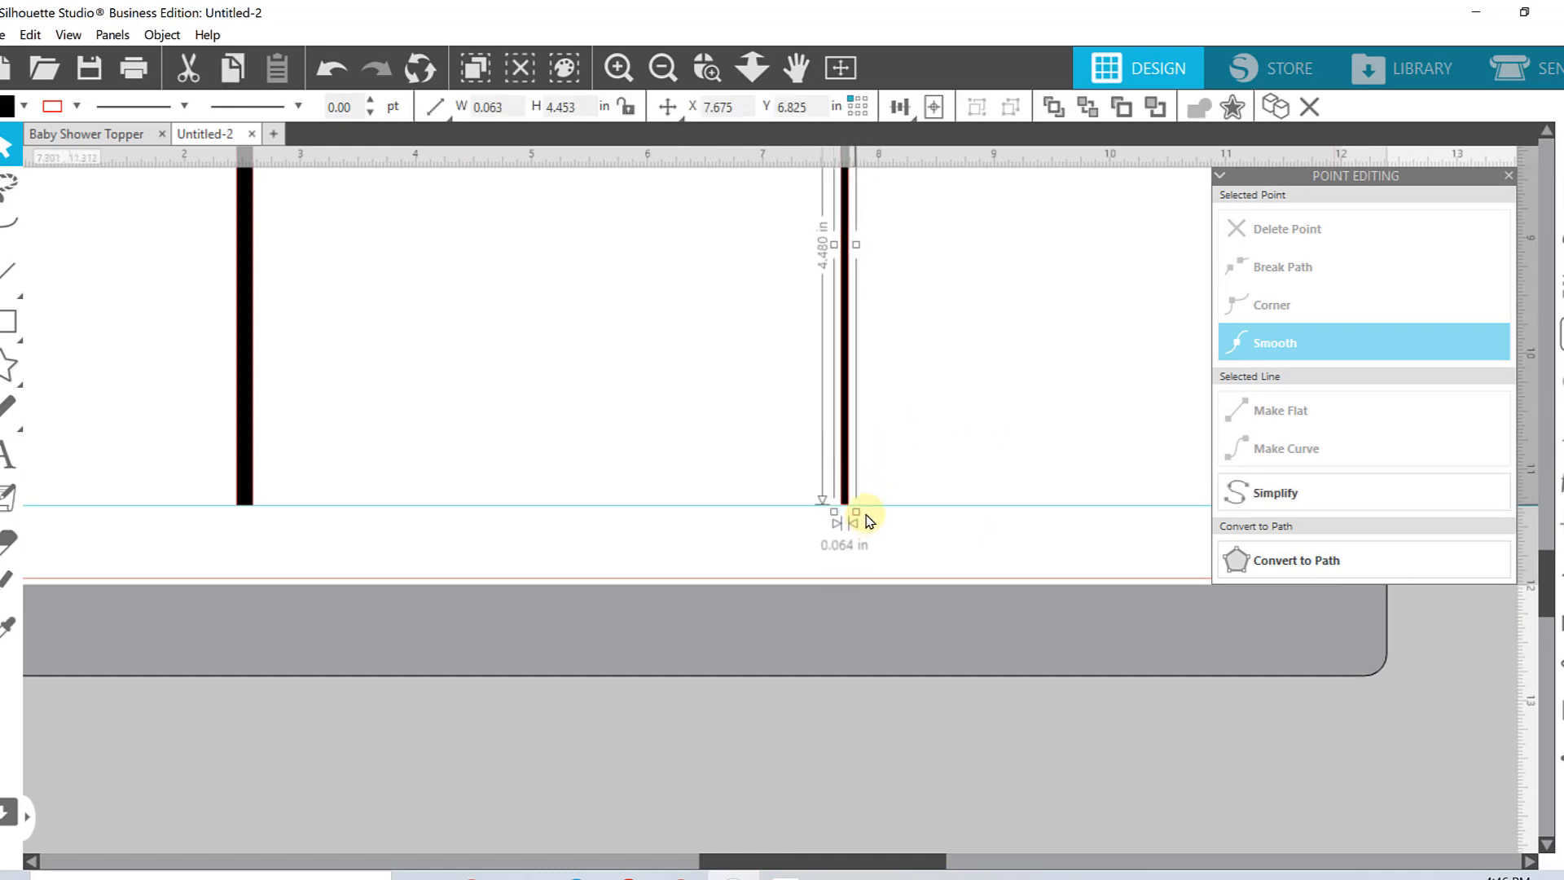
{"action": "left_click", "coordinate": [881, 573]}
Step: Copy the 0.140 in width of the first letter's bar and apply it to the thinner bar beneath the last letter
{"action": "scroll", "coordinate": [729, 443], "scroll_direction": "up", "scroll_amount": 2}
{"action": "scroll", "coordinate": [728, 432], "scroll_direction": "up", "scroll_amount": 5}
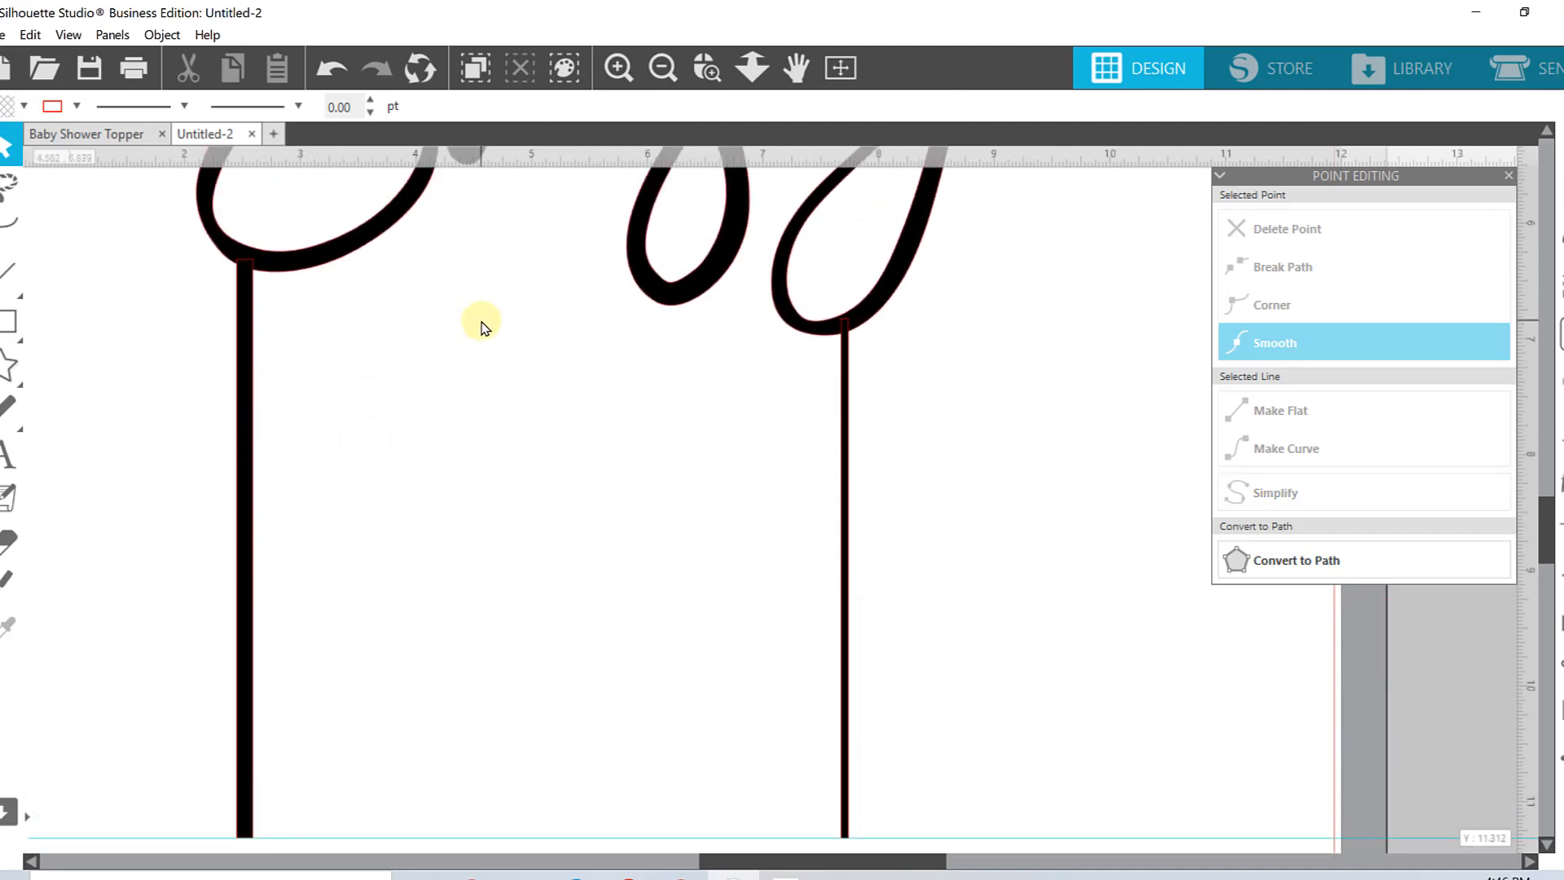
{"action": "left_click", "coordinate": [847, 368]}
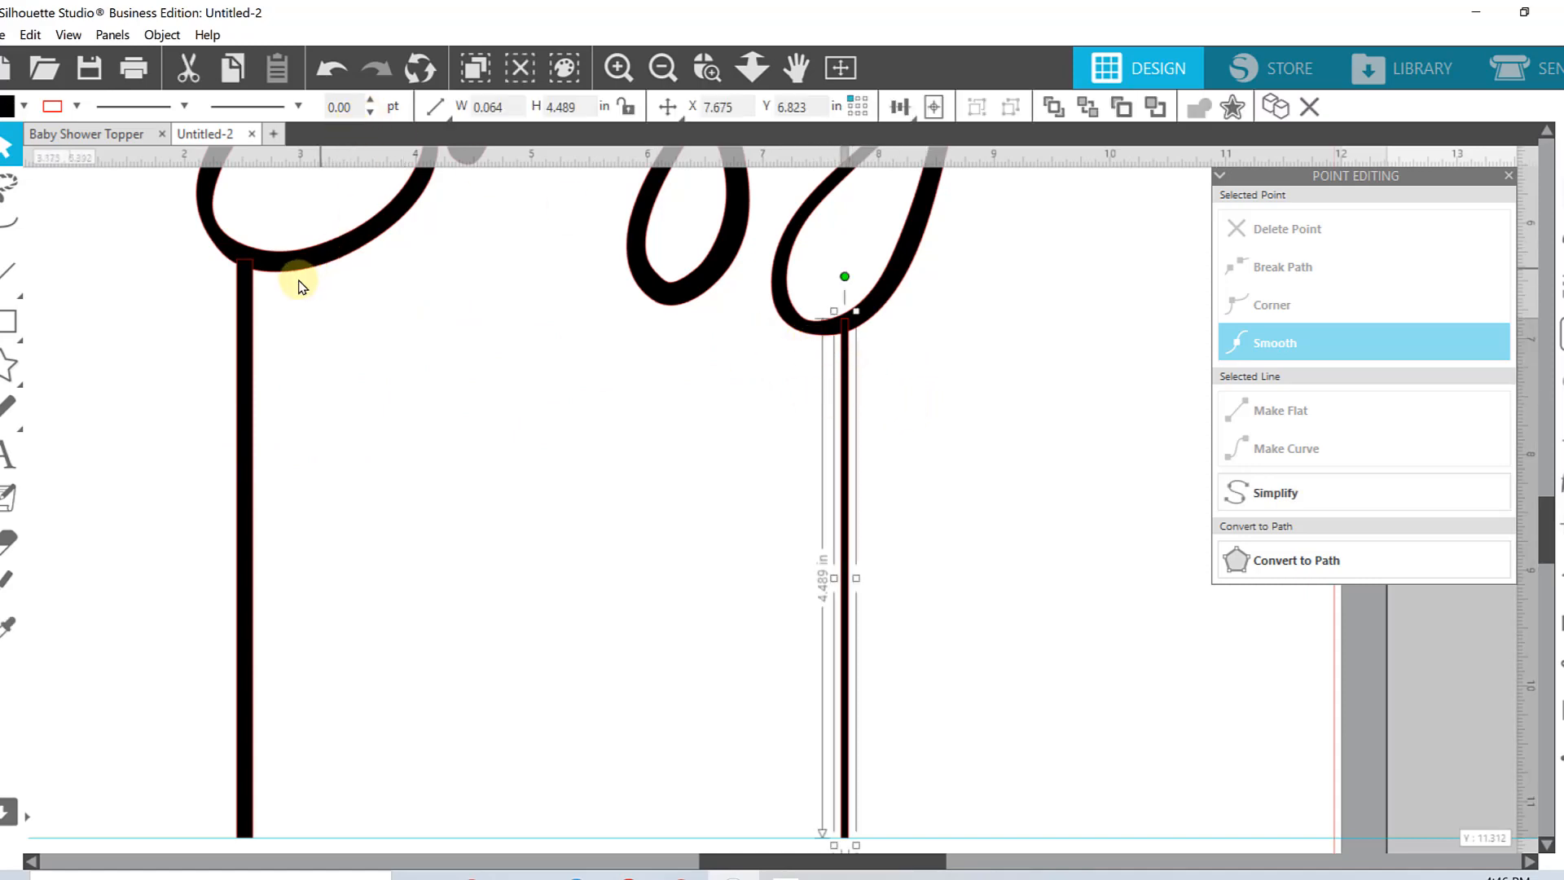
{"action": "left_click", "coordinate": [243, 290]}
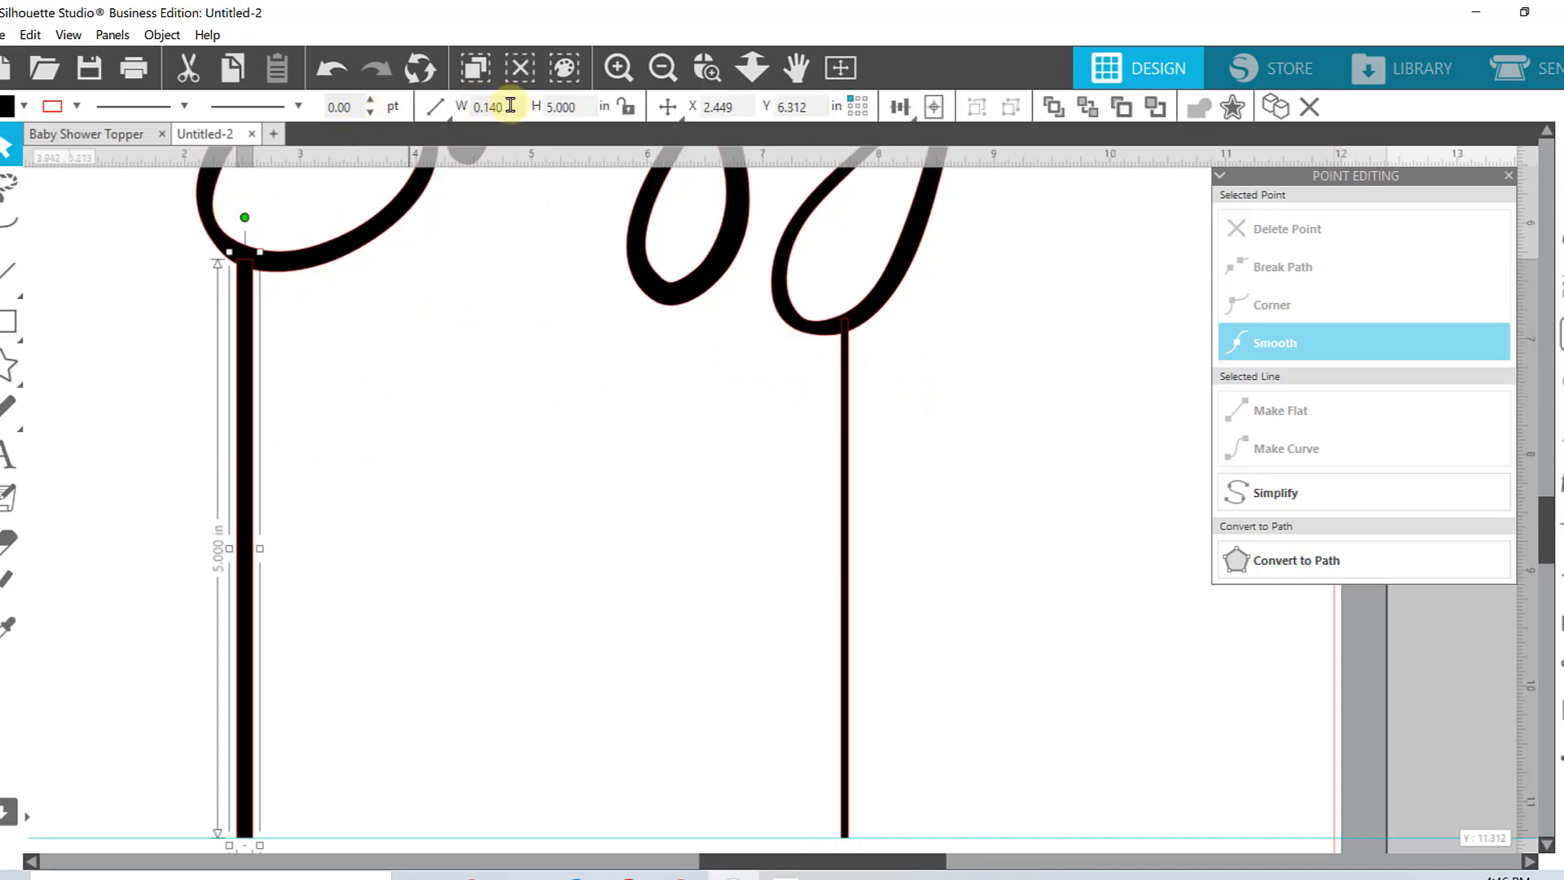
{"action": "left_click_drag", "start_coordinate": [510, 105], "coordinate": [477, 107]}
{"action": "right_click", "coordinate": [483, 106]}
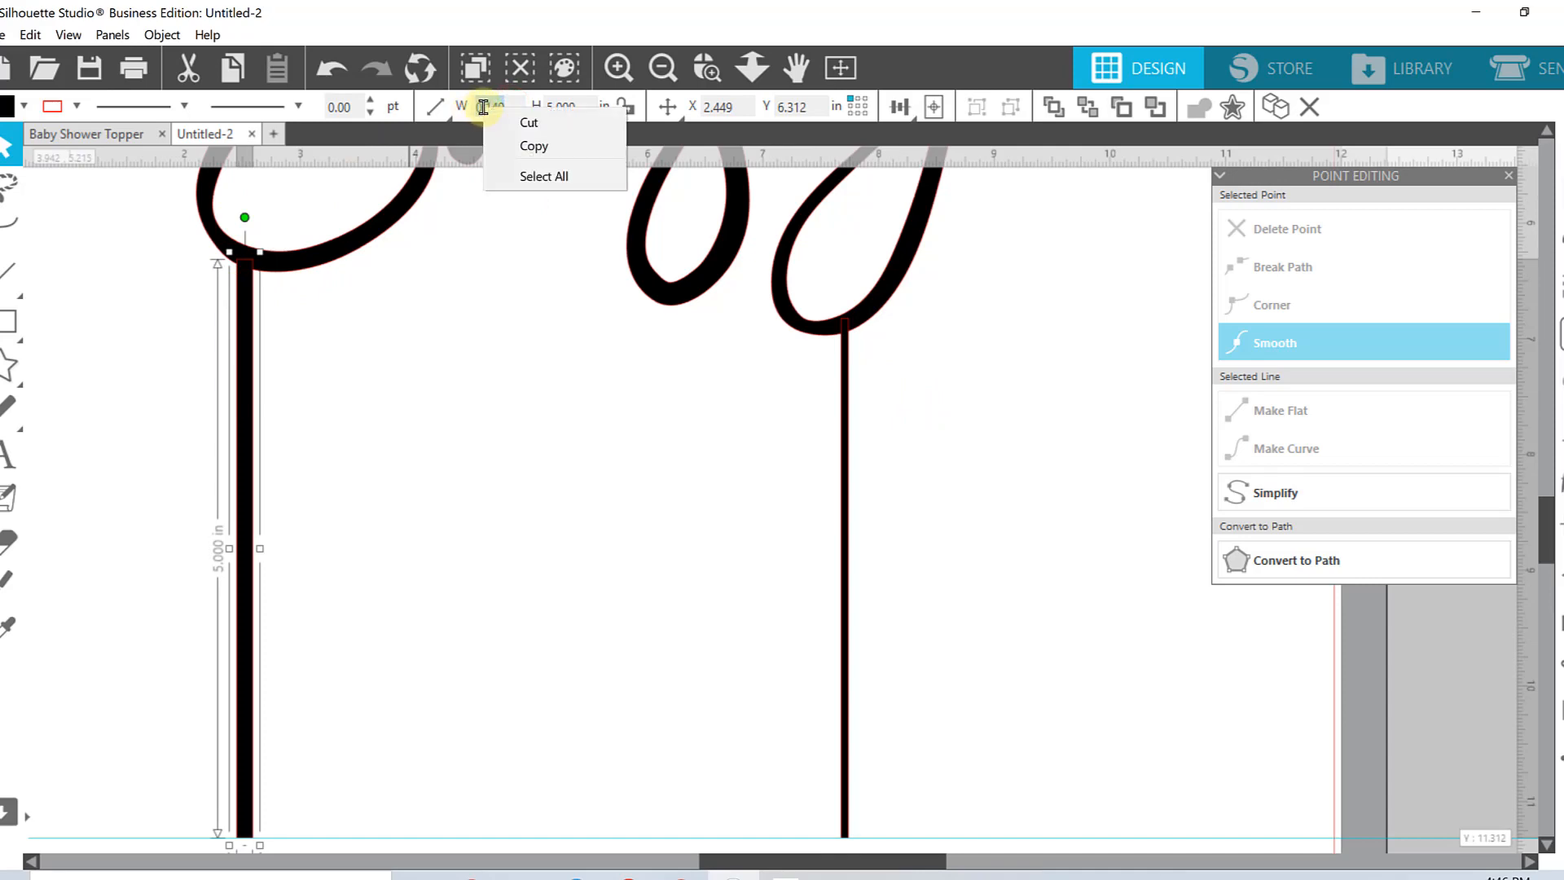
{"action": "left_click", "coordinate": [504, 146]}
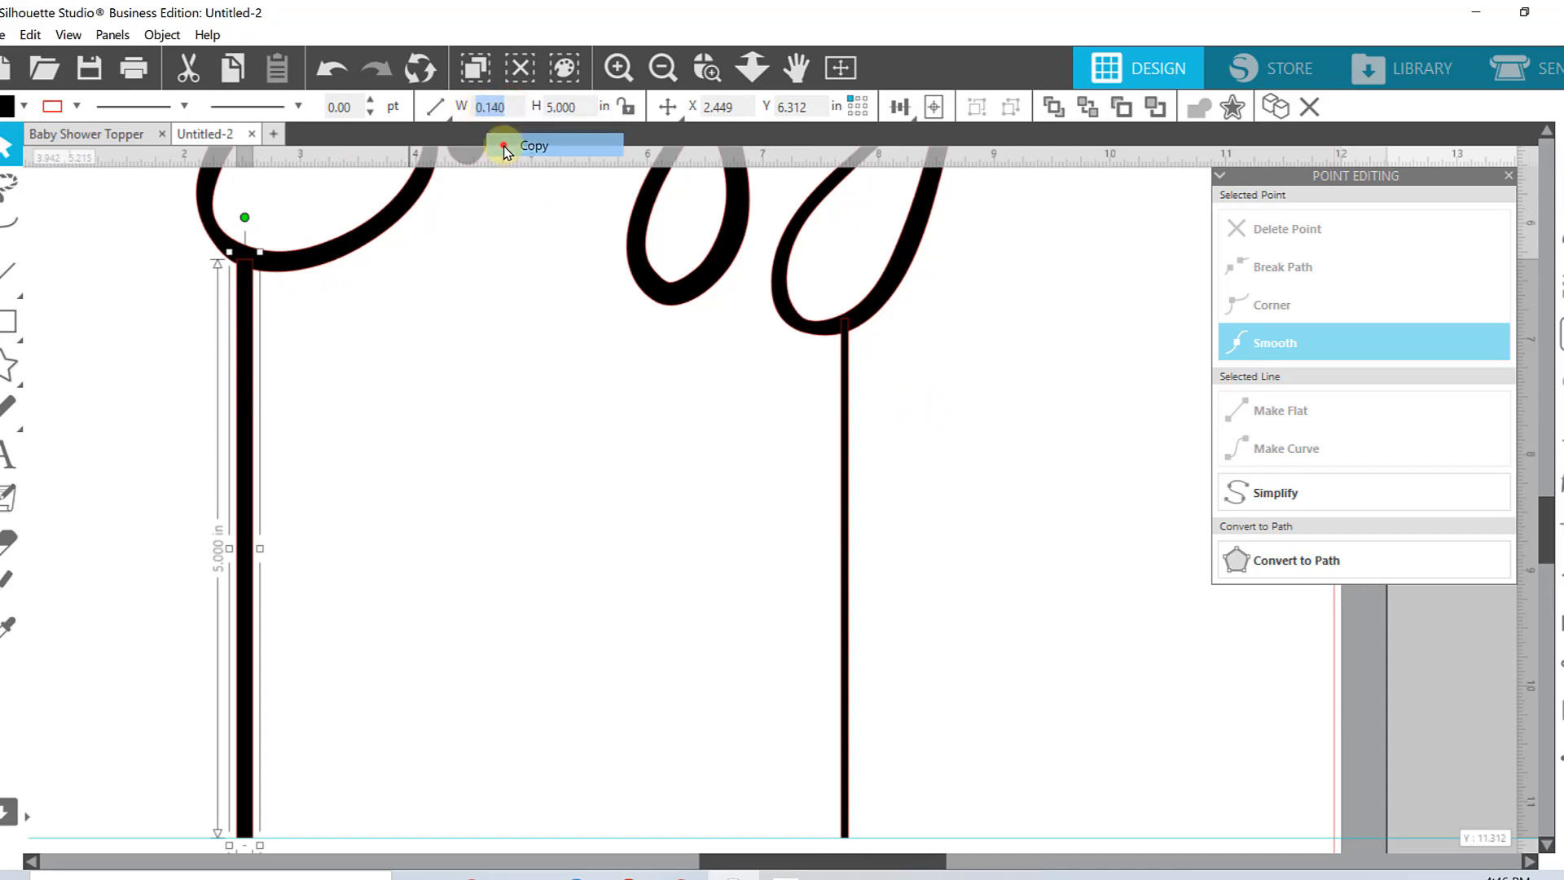
{"action": "left_click", "coordinate": [843, 628]}
{"action": "left_click_drag", "start_coordinate": [514, 108], "coordinate": [473, 110]}
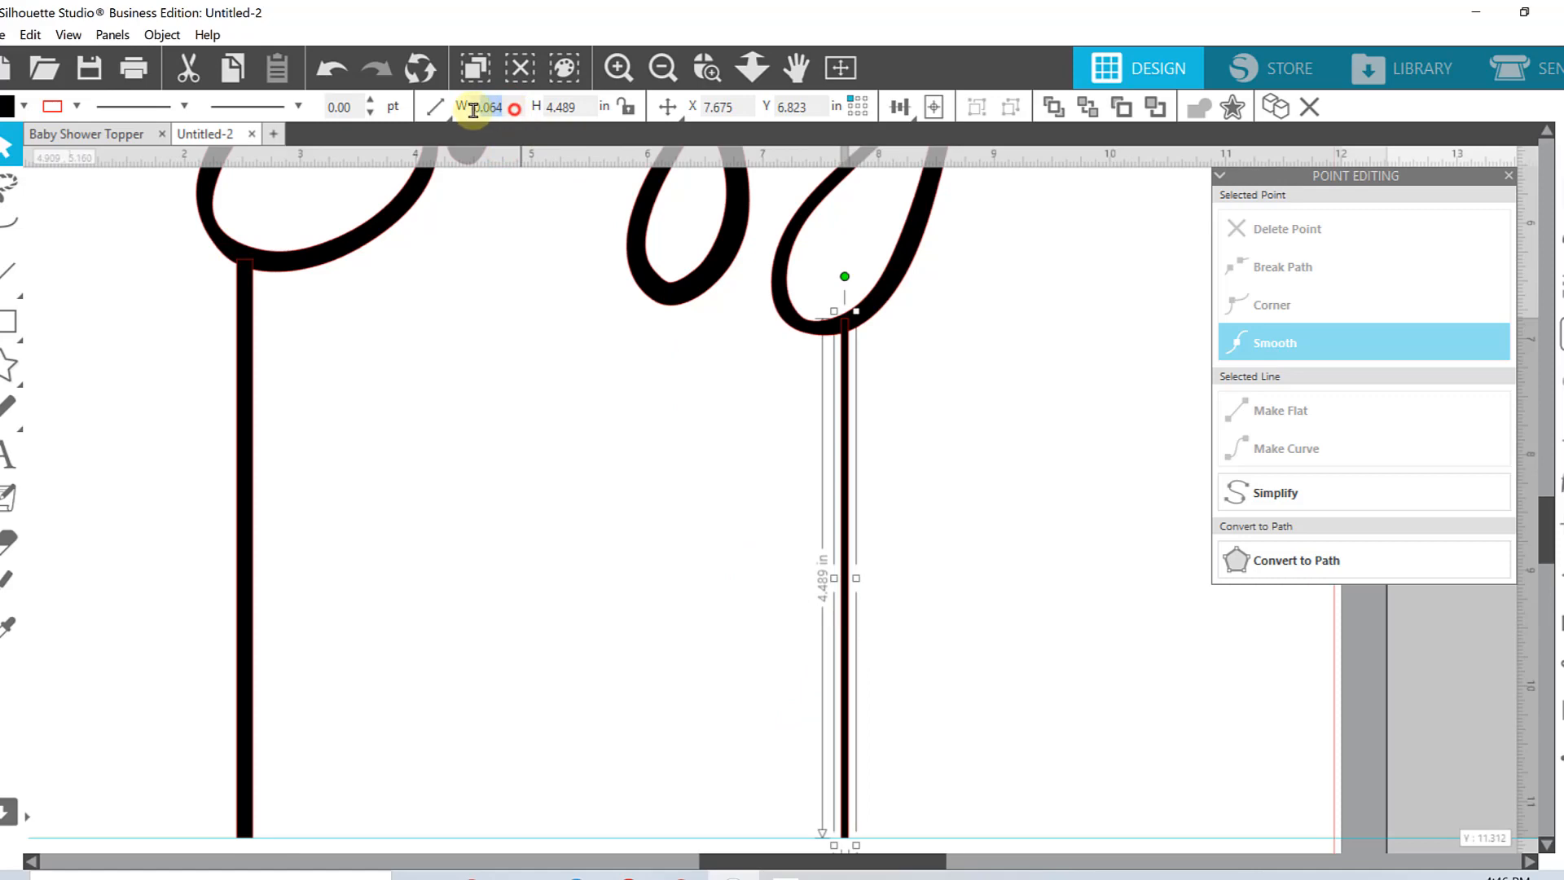
{"action": "right_click", "coordinate": [477, 108]}
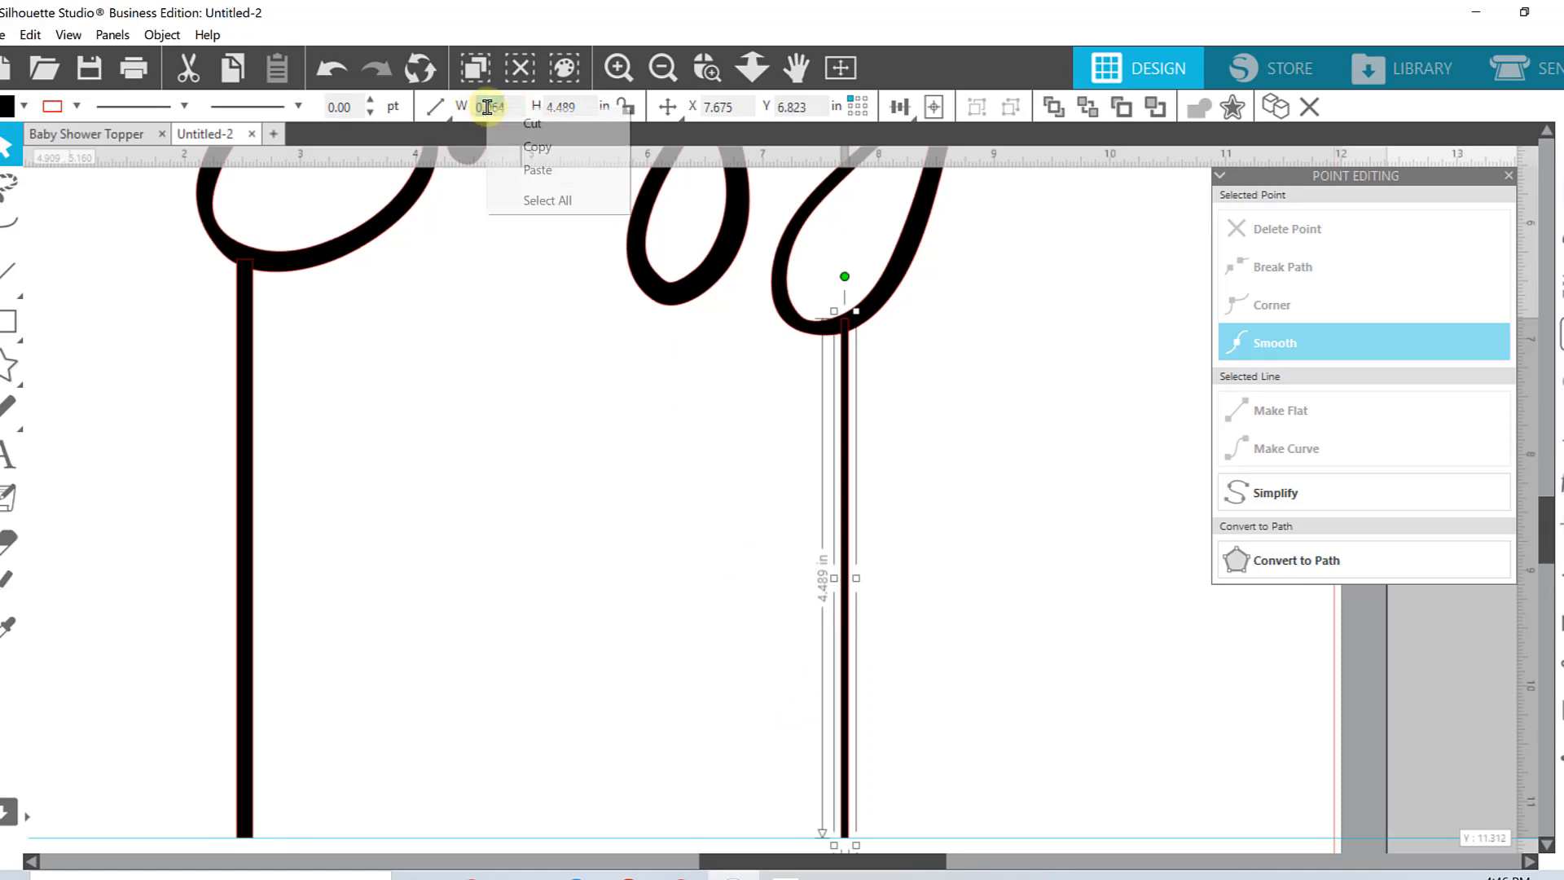
{"action": "left_click", "coordinate": [526, 167]}
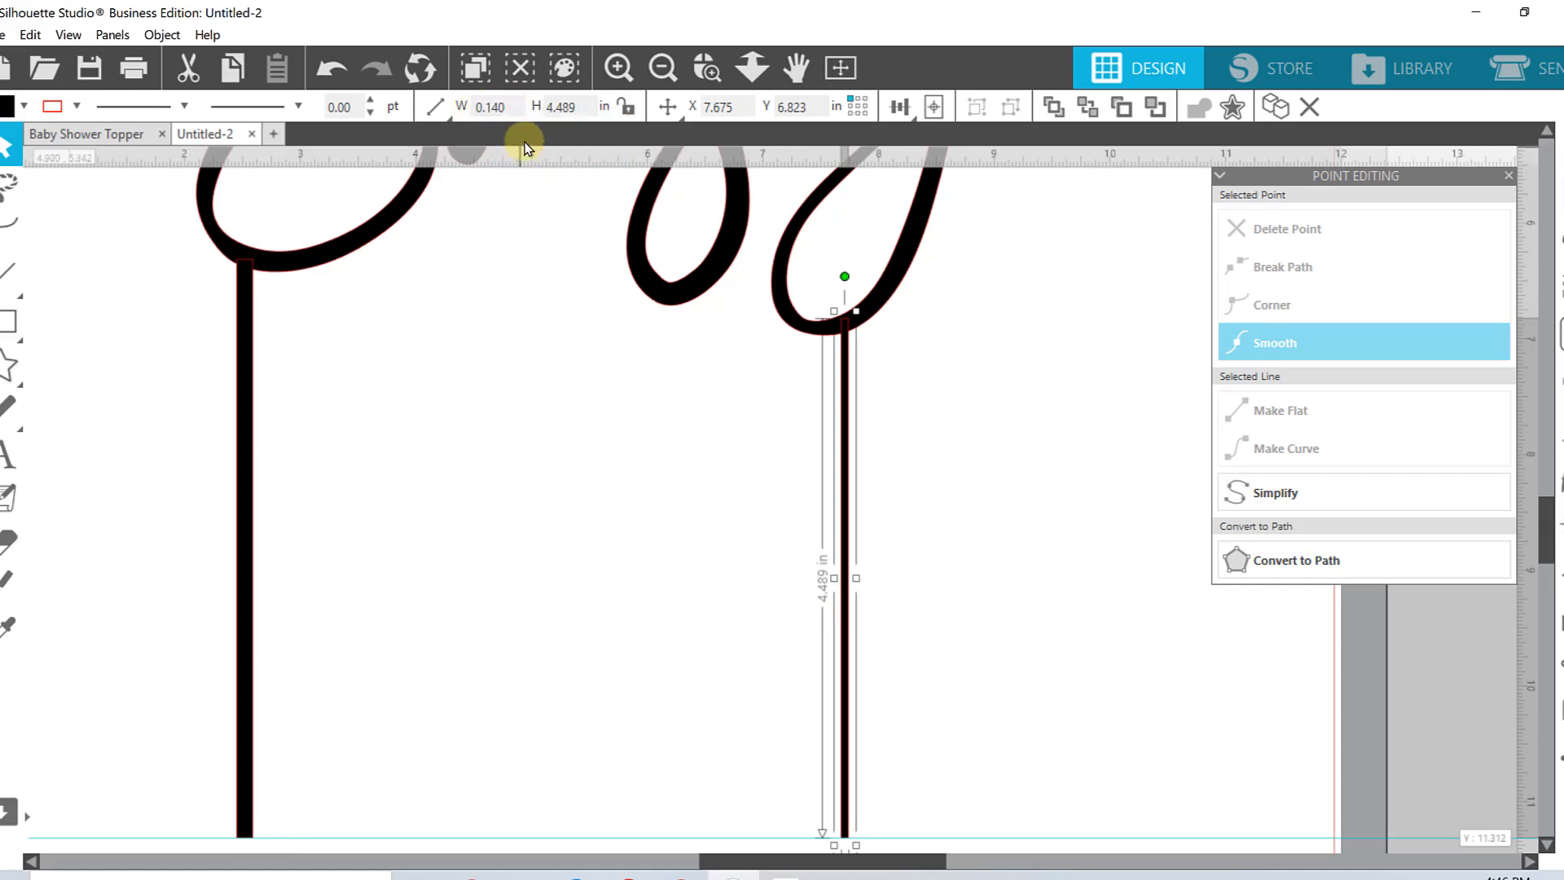
{"action": "key", "text": "Return"}
{"action": "left_click", "coordinate": [984, 408]}
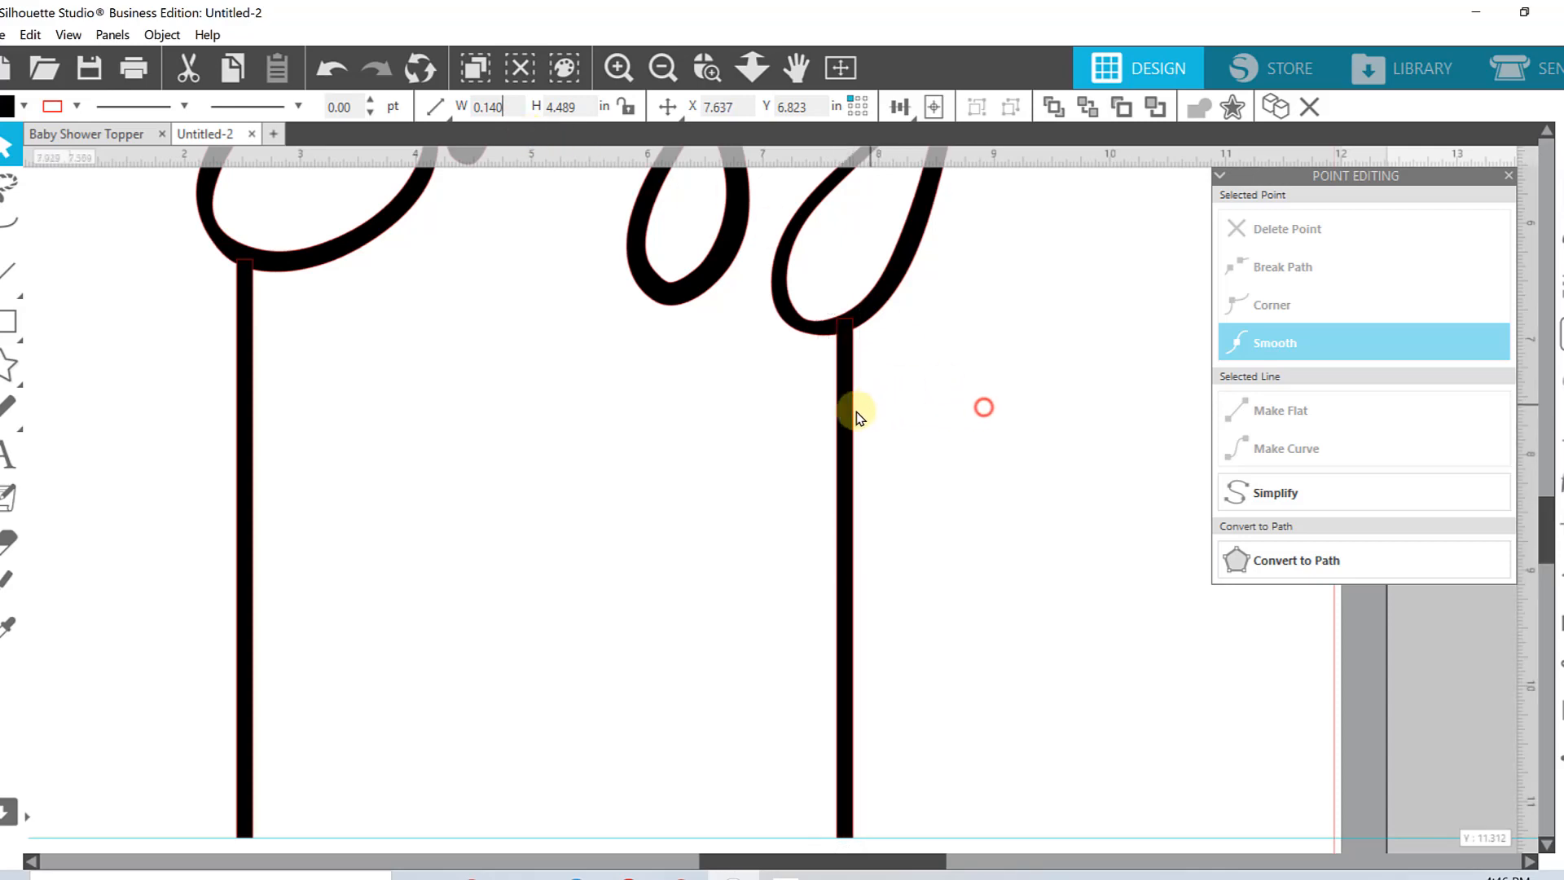
Step: Nudge the widened bar sideways to fine-tune its position beneath the last letter's loop
{"action": "left_click", "coordinate": [847, 417]}
{"action": "left_click_drag", "start_coordinate": [847, 425], "coordinate": [848, 428]}
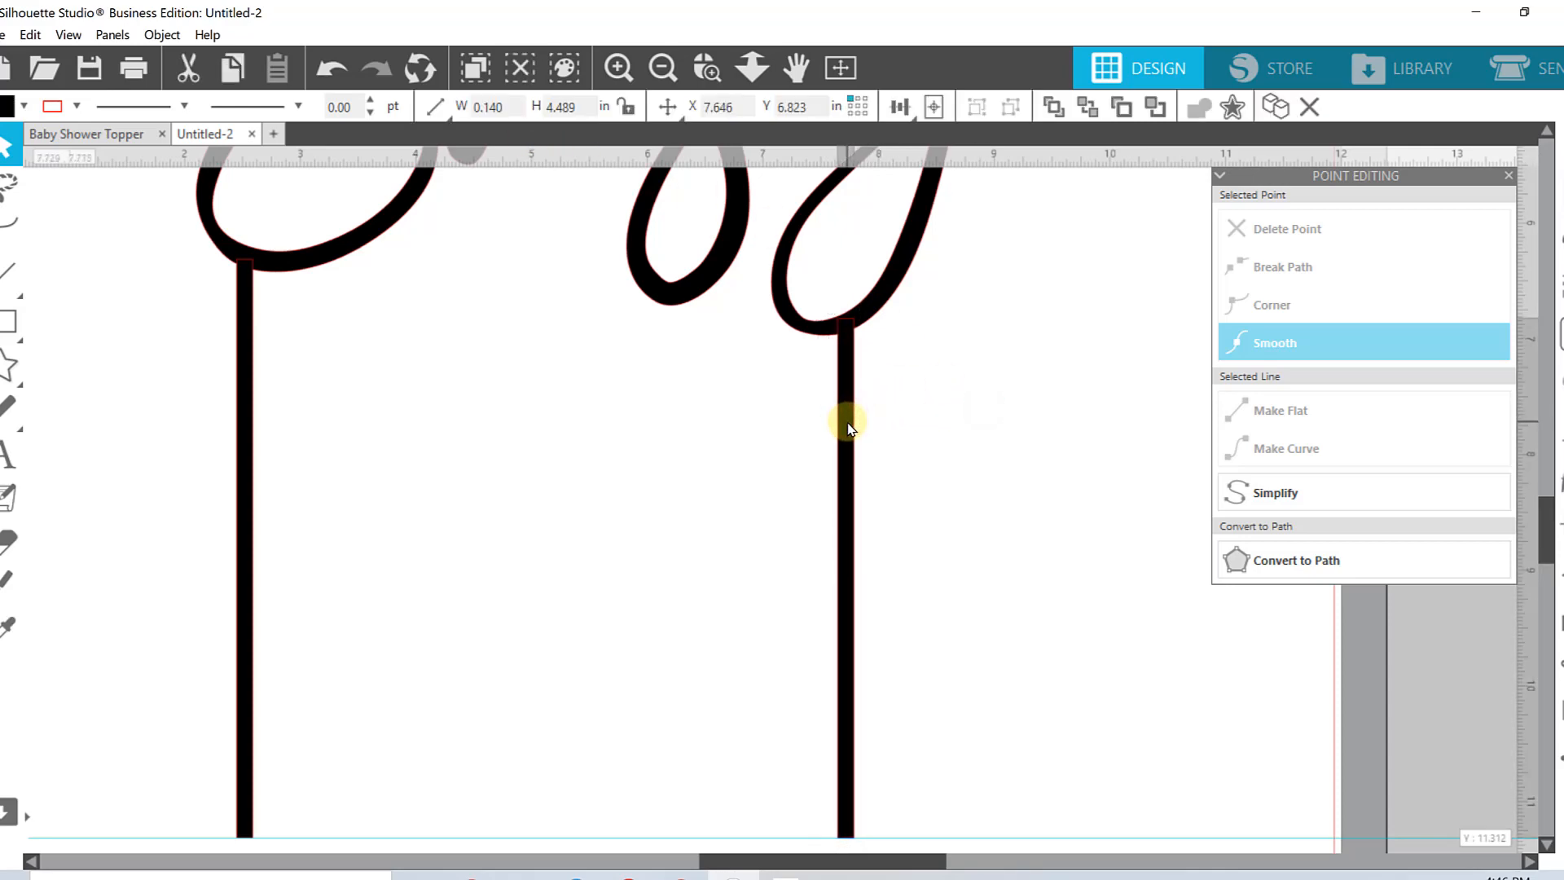
{"action": "left_click", "coordinate": [907, 401]}
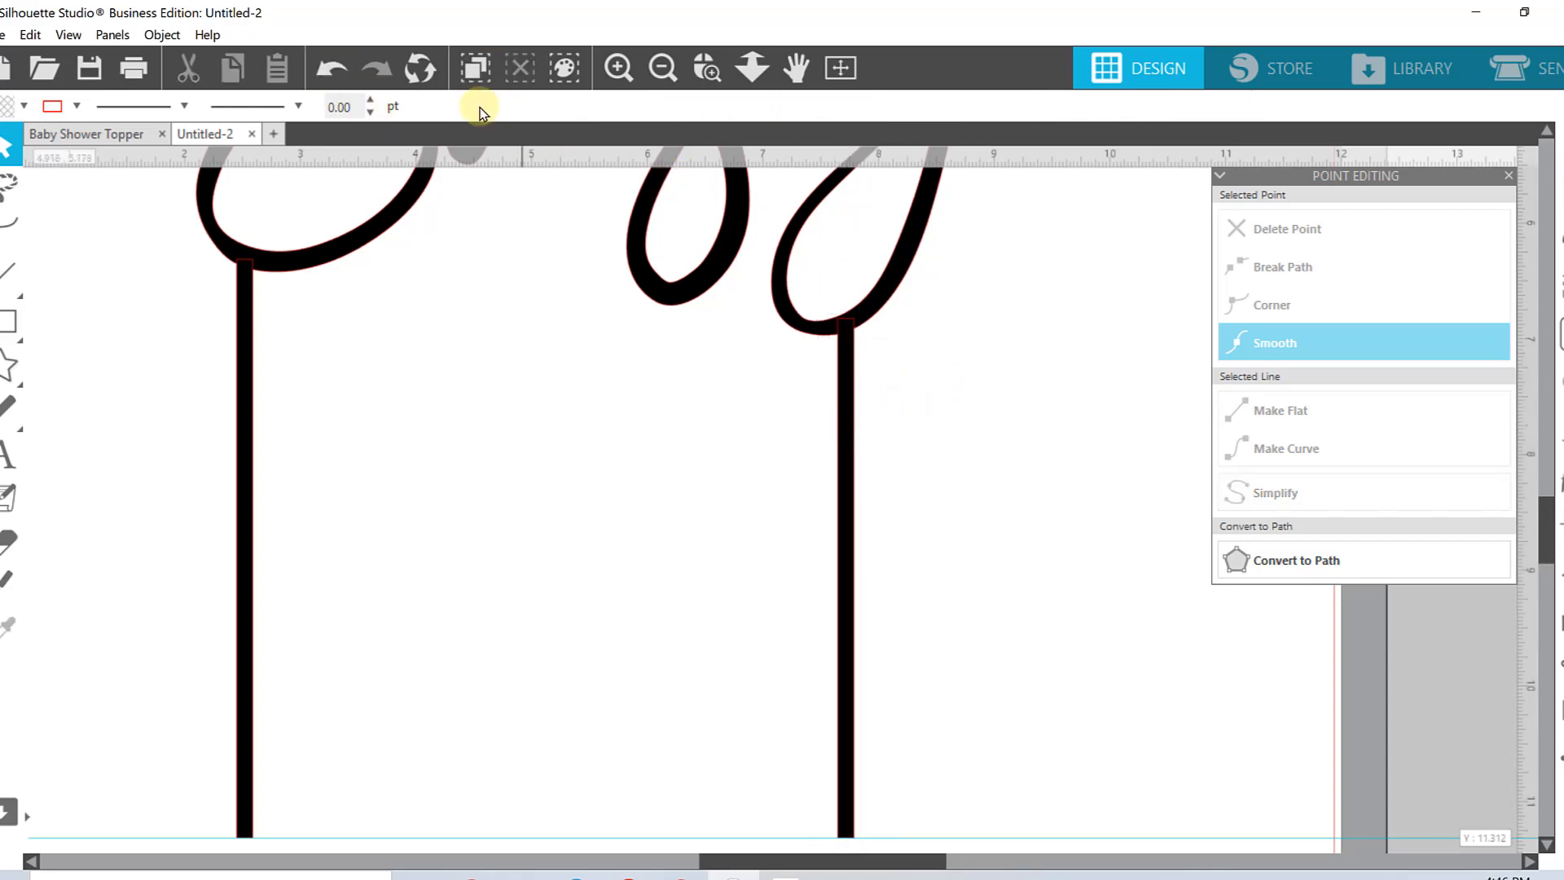
Step: Delete the horizontal guide line beneath the two bars
{"action": "left_click", "coordinate": [840, 67]}
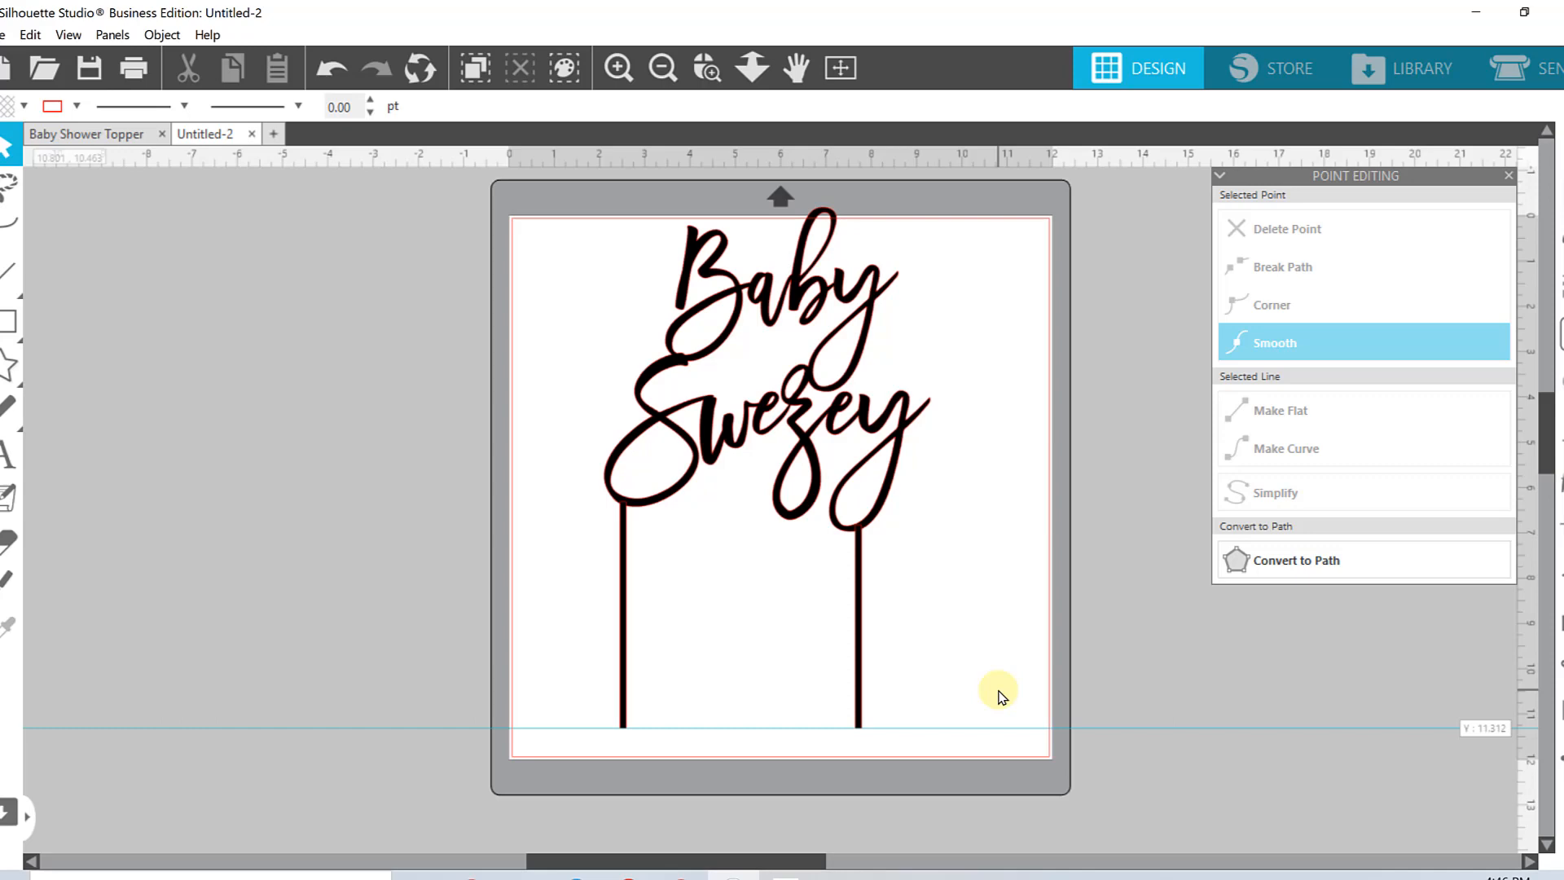
{"action": "left_click", "coordinate": [964, 728]}
{"action": "key", "text": "Delete"}
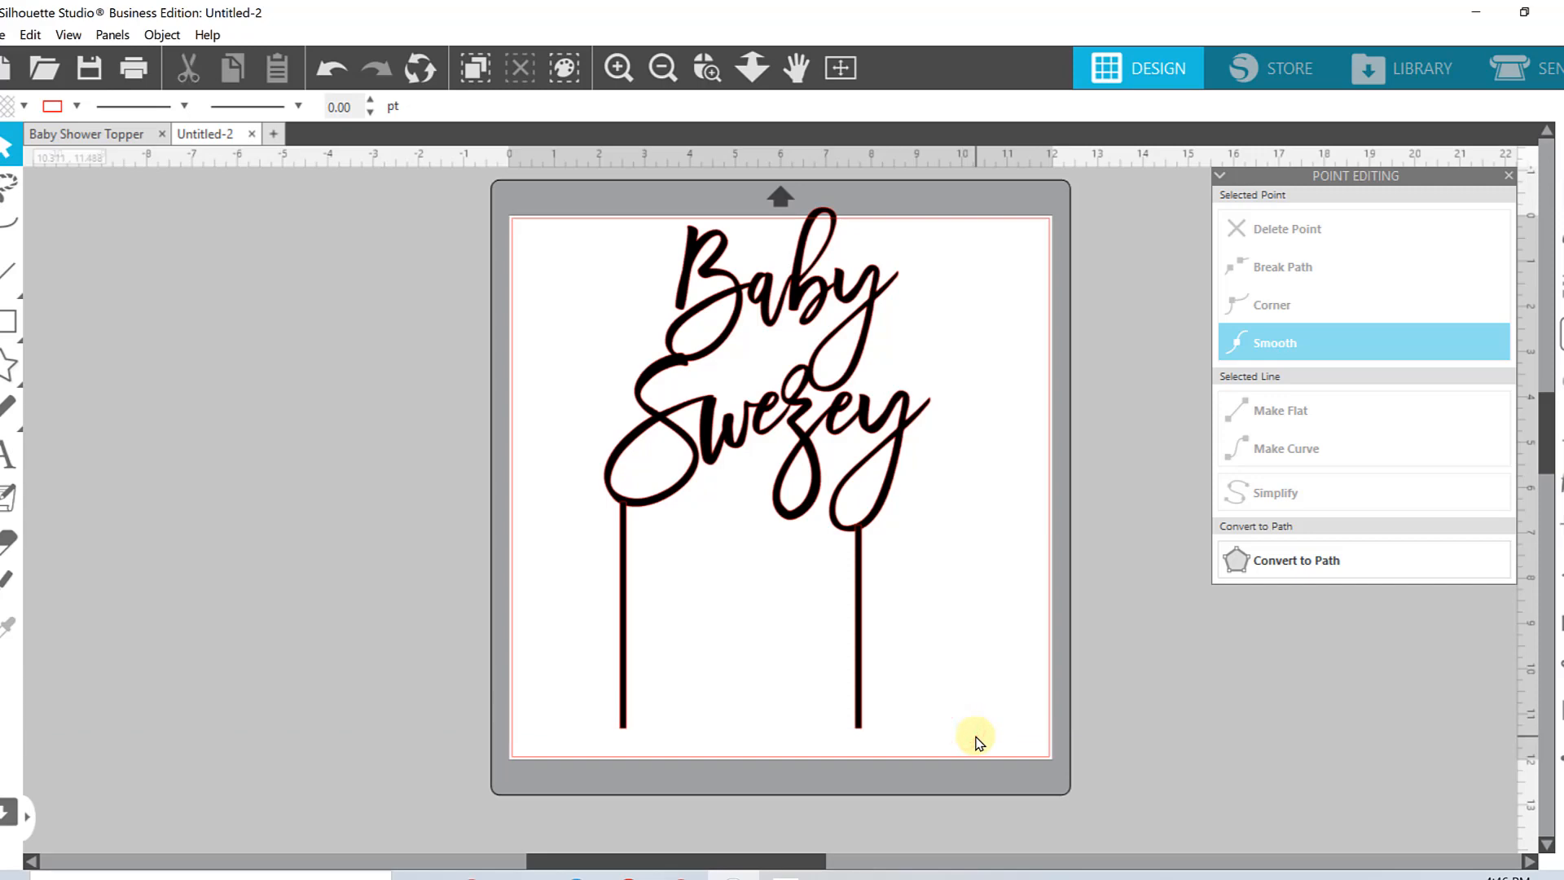
Step: Weld the lettering and both support stakes into a single cake topper shape
{"action": "left_click_drag", "start_coordinate": [455, 207], "coordinate": [909, 617]}
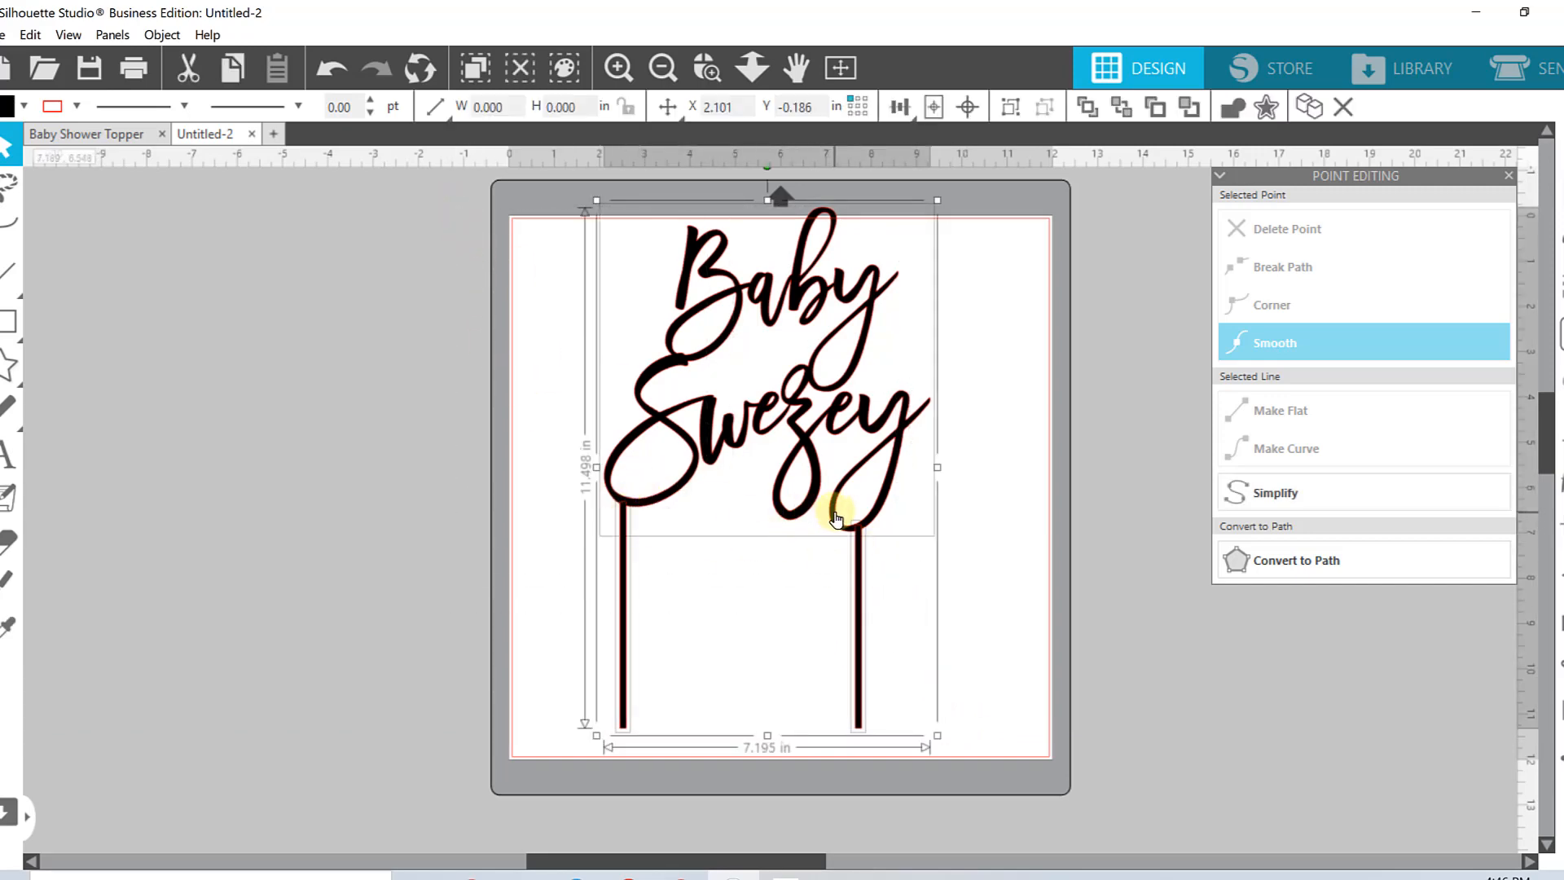
{"action": "left_click", "coordinate": [1233, 106]}
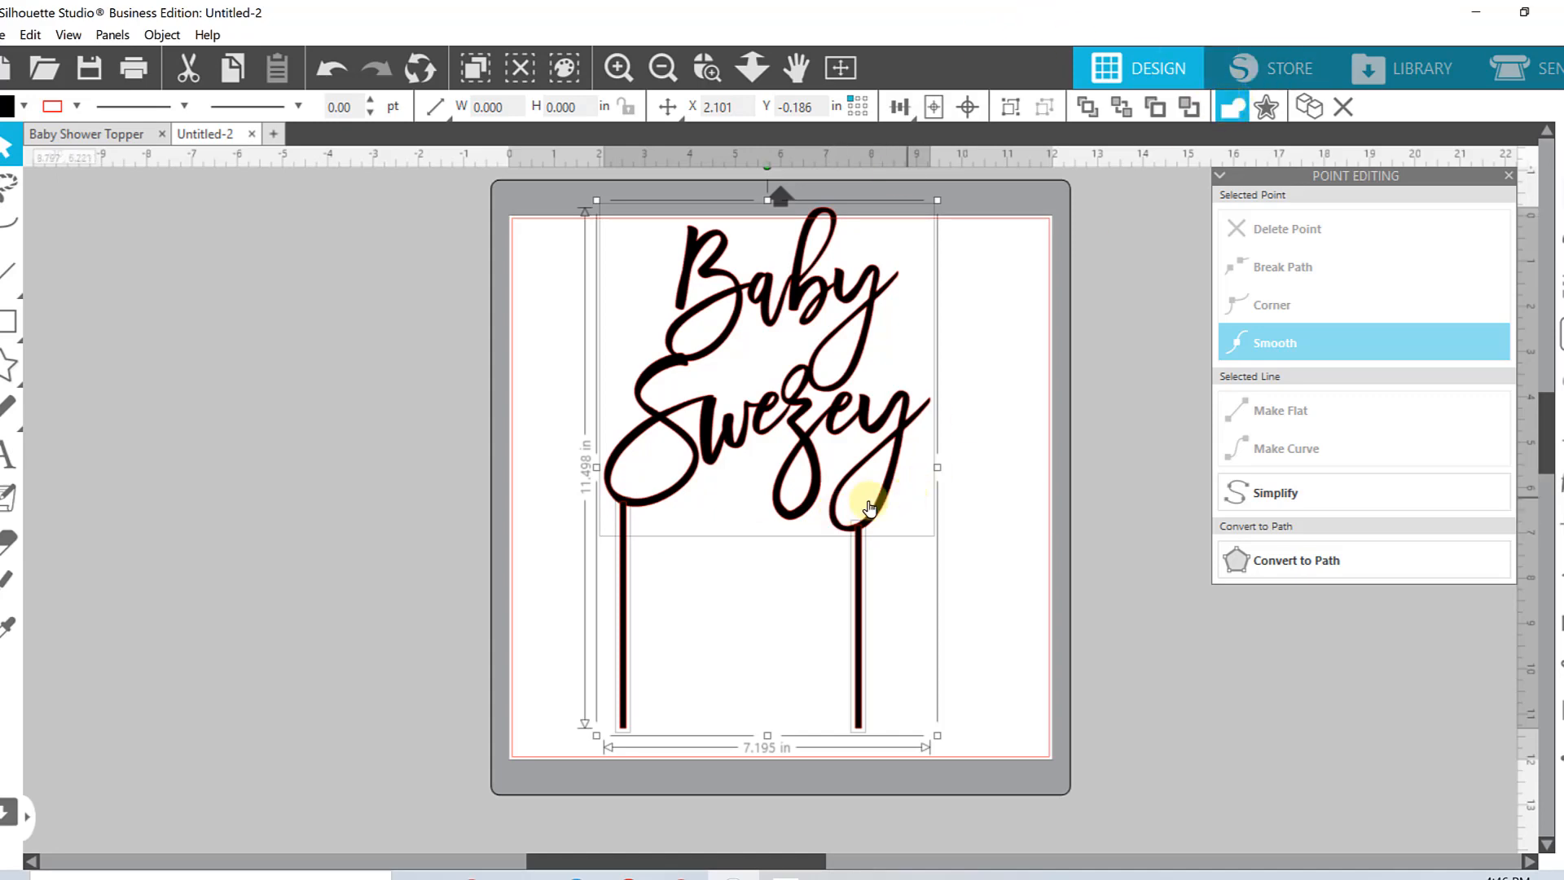
{"action": "left_click", "coordinate": [1232, 107]}
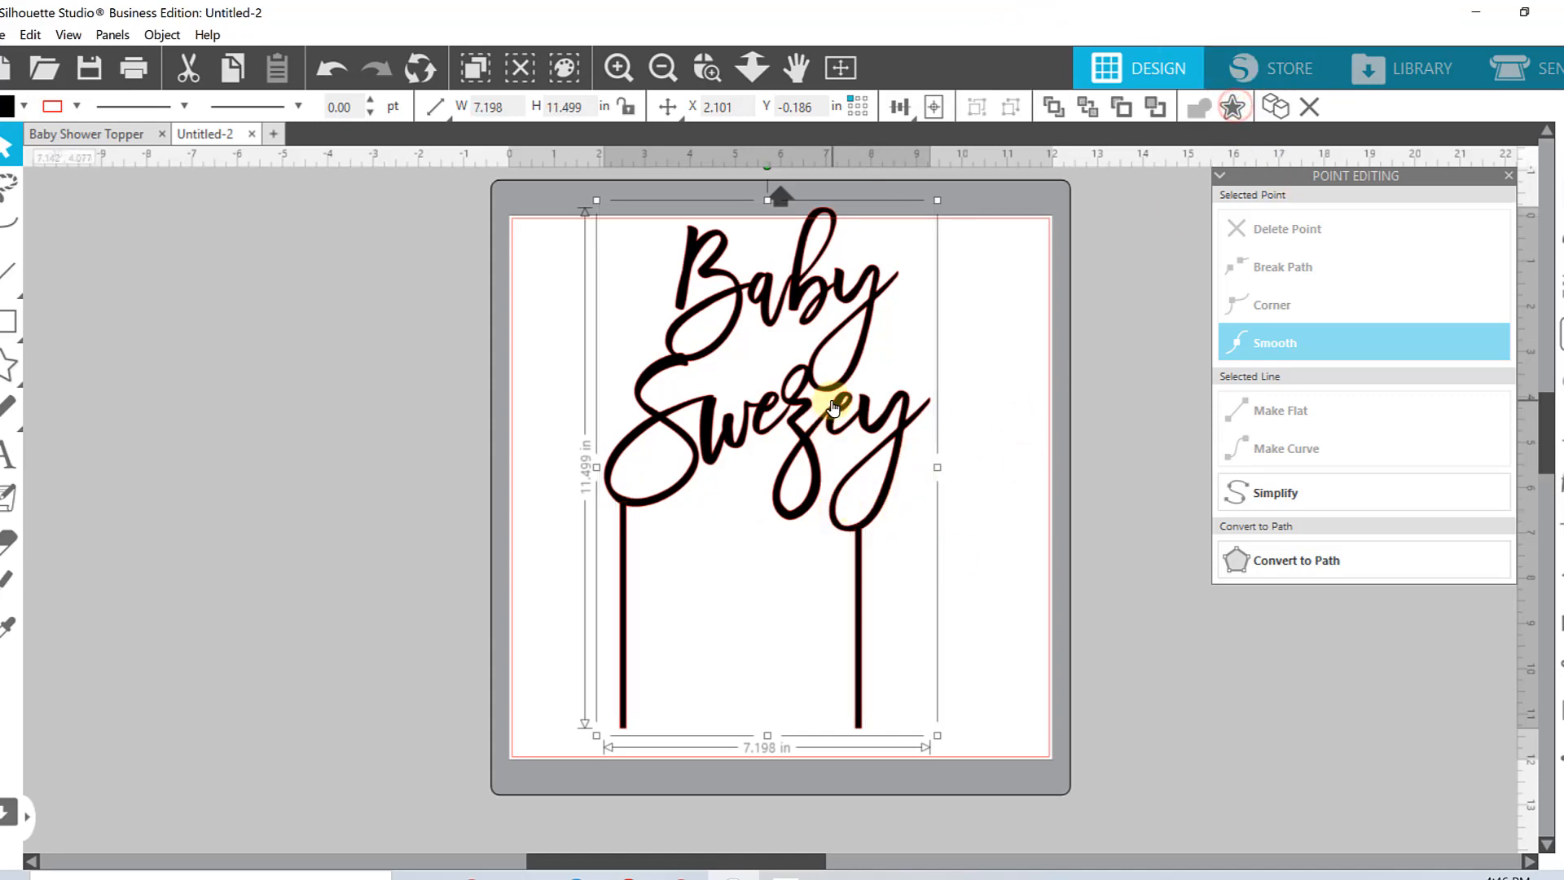
Step: Scale the welded topper down to about 6.3 in wide by 10.1 in tall and place it near the page's upper-left corner
{"action": "left_click_drag", "start_coordinate": [832, 407], "coordinate": [823, 421]}
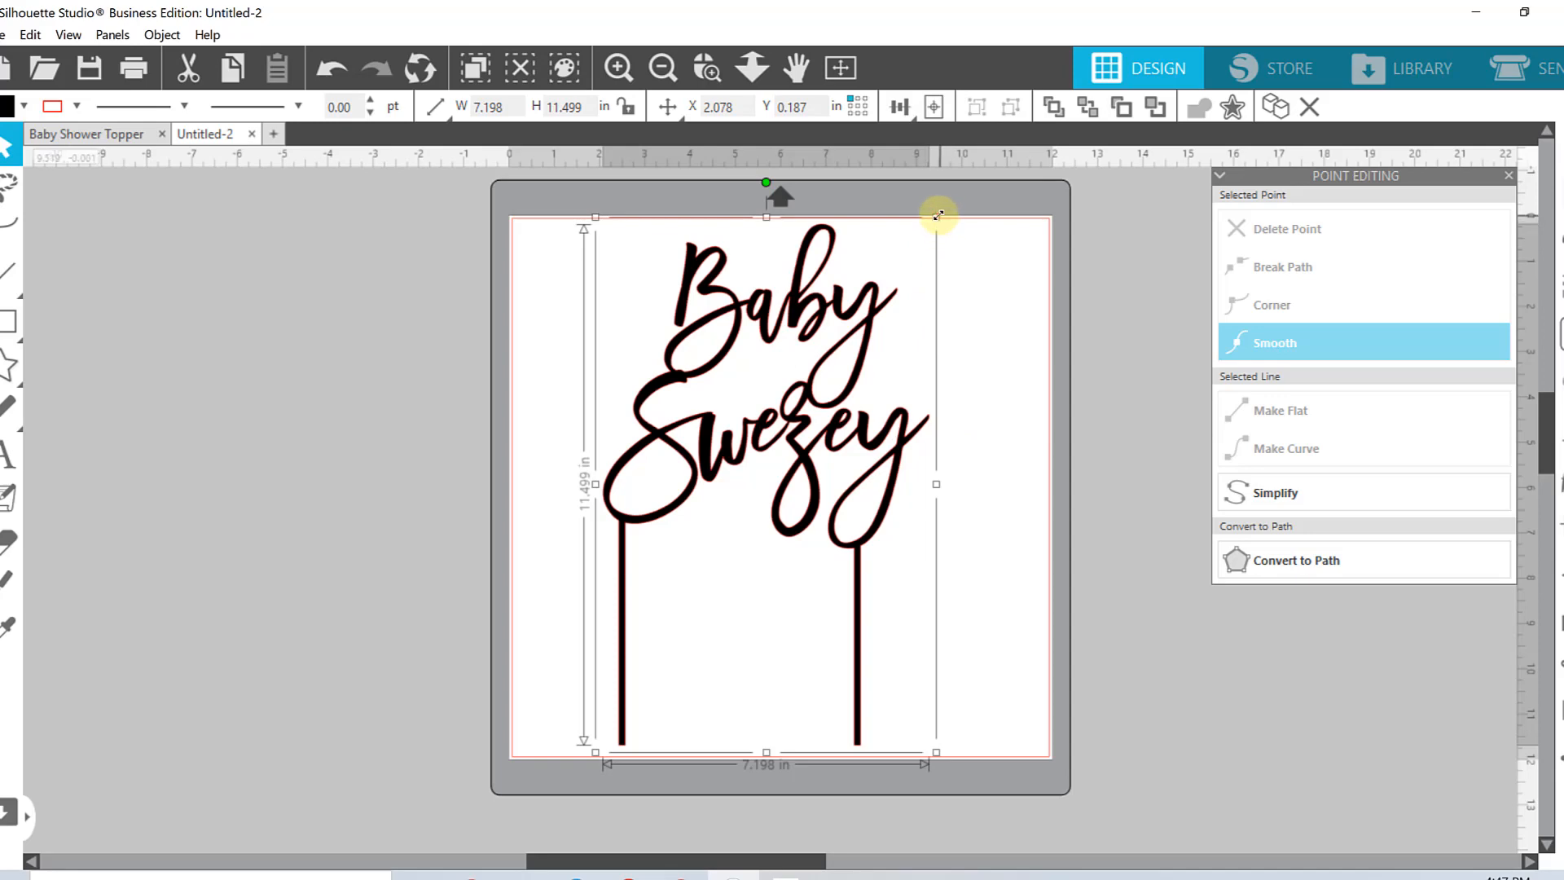
{"action": "left_click_drag", "start_coordinate": [937, 218], "coordinate": [896, 277]}
{"action": "left_click", "coordinate": [957, 312]}
{"action": "left_click", "coordinate": [814, 481]}
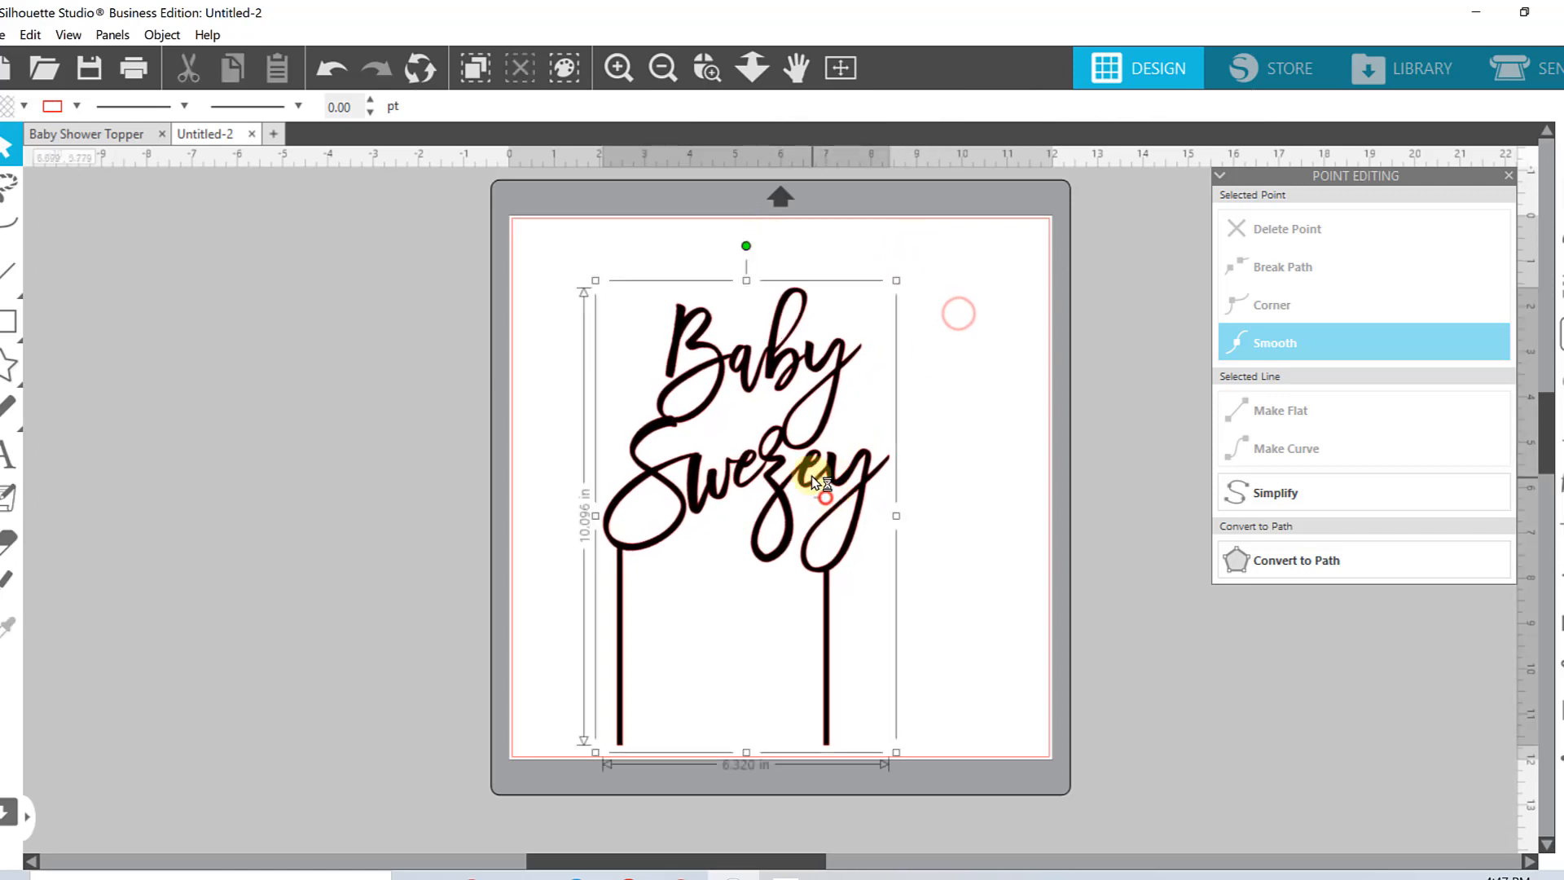
{"action": "left_click_drag", "start_coordinate": [815, 481], "coordinate": [746, 420]}
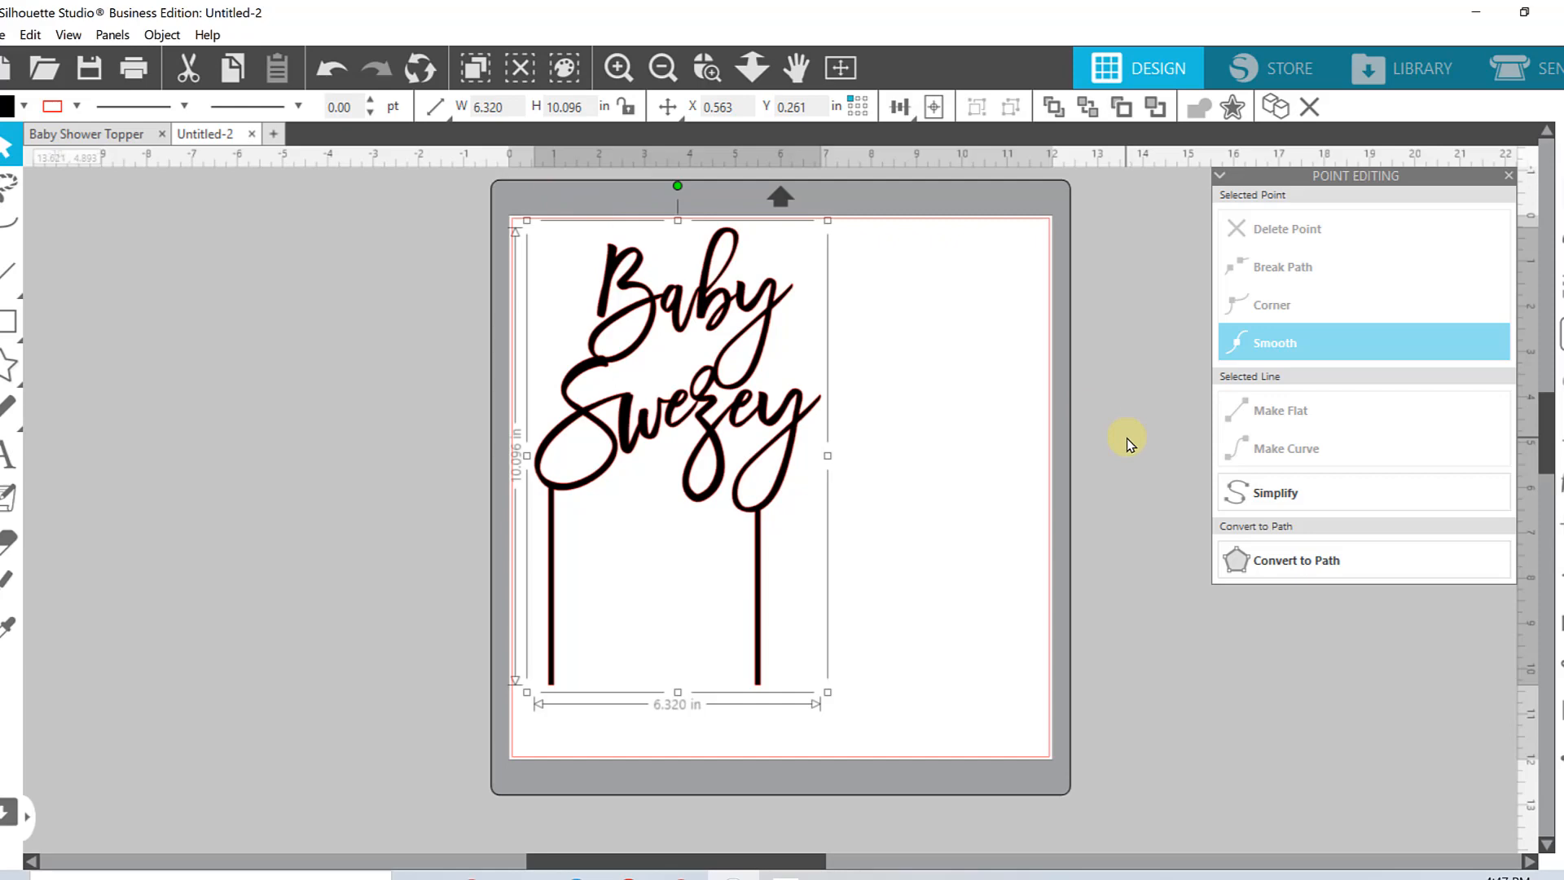
Step: Save the design to the hard drive as an SVG in the Personal designs folder, named with the surname followed by "Cake Topper"
{"action": "left_click", "coordinate": [6, 35]}
{"action": "mouse_move", "coordinate": [60, 229]}
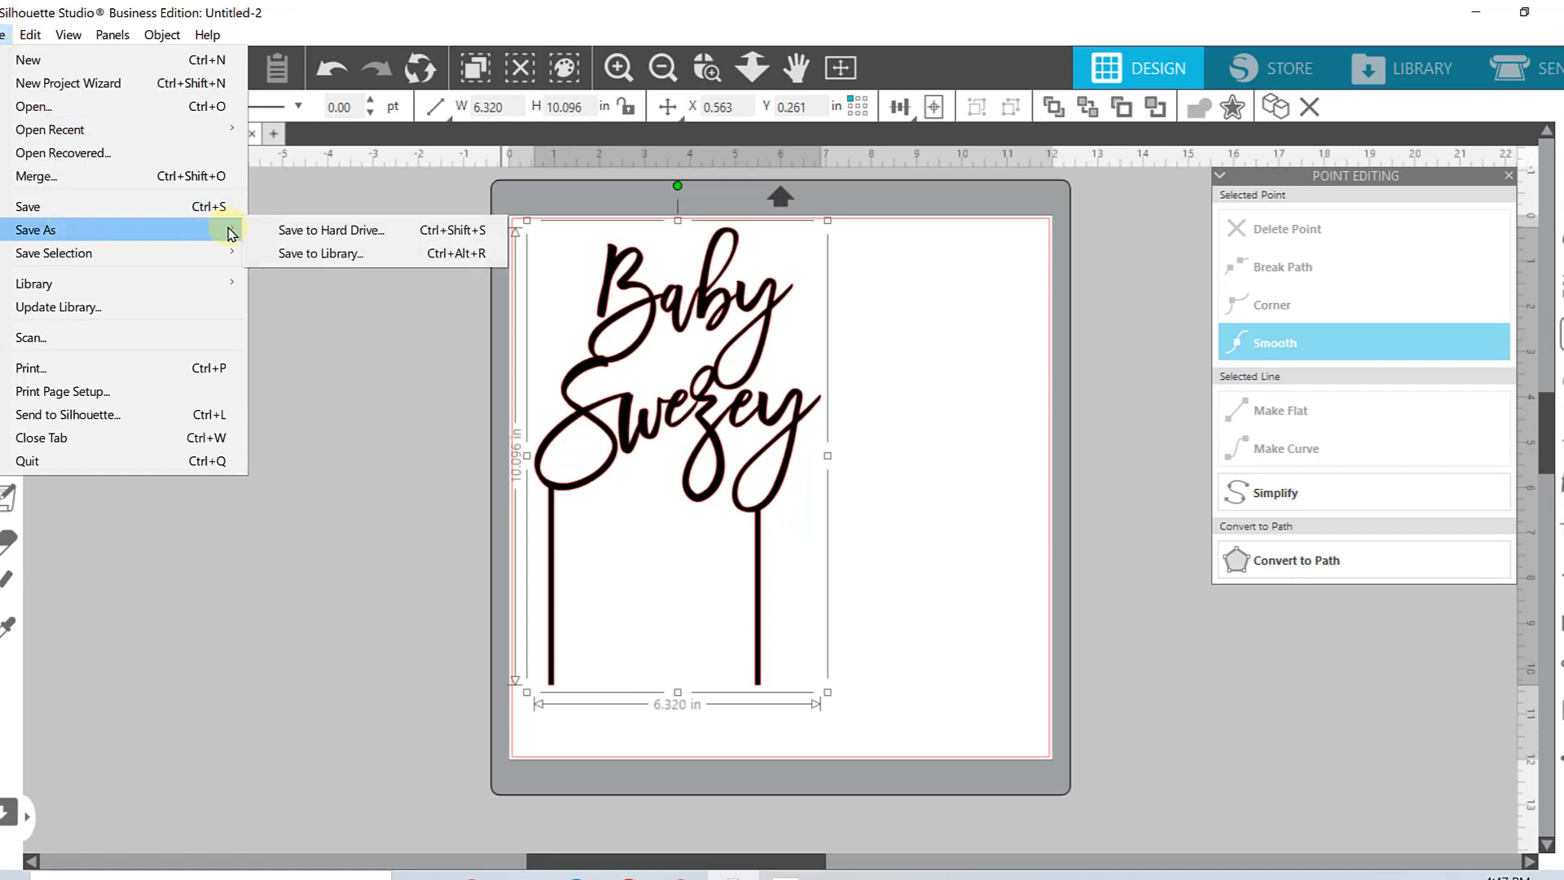
{"action": "left_click", "coordinate": [286, 231]}
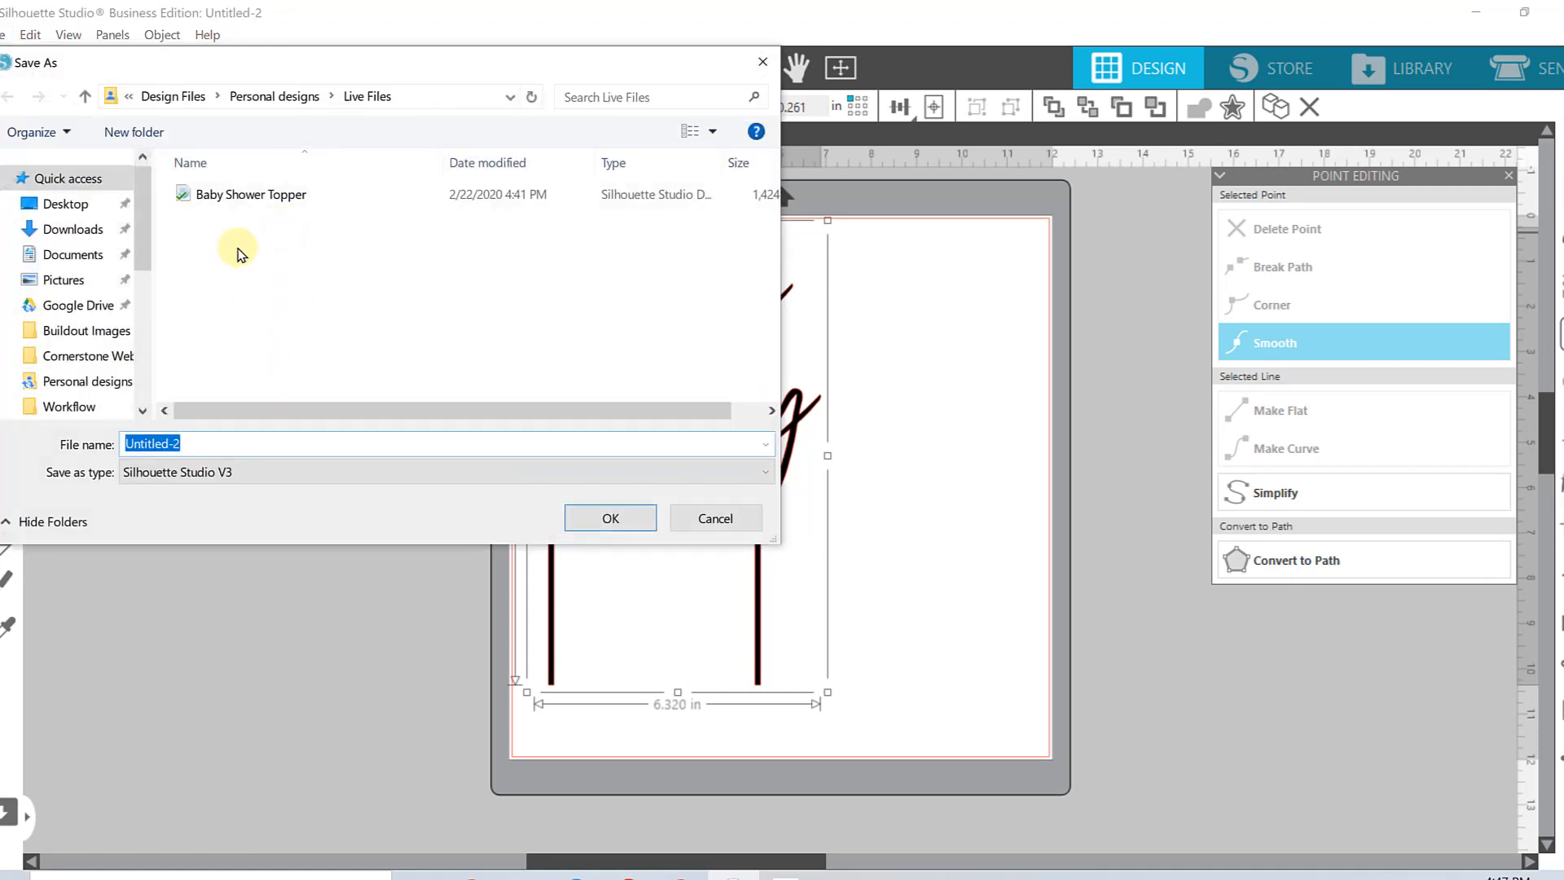
{"action": "left_click", "coordinate": [190, 472]}
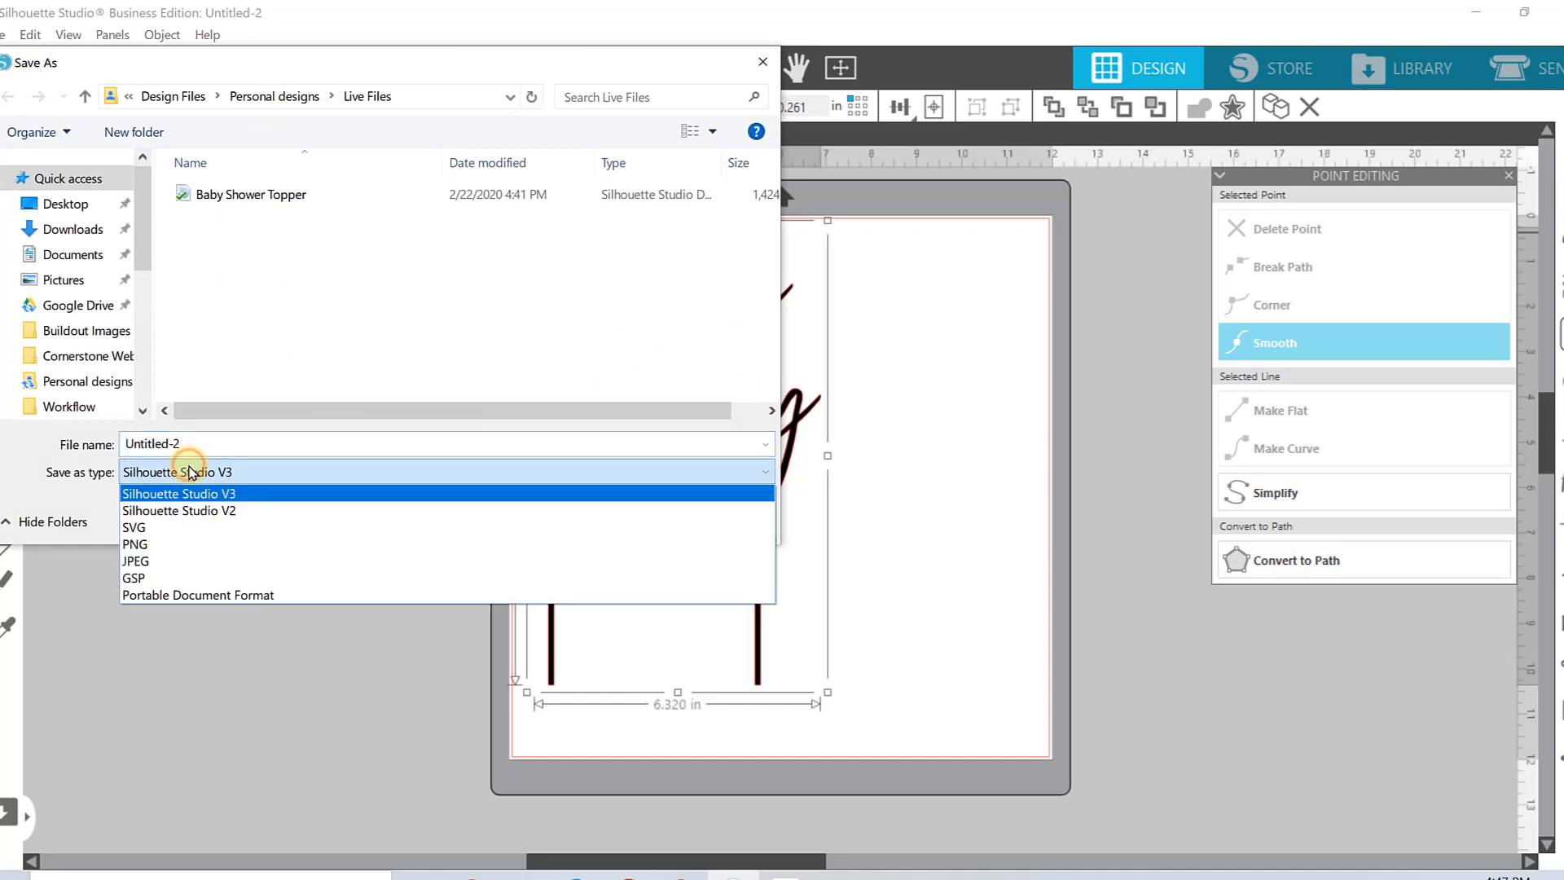
{"action": "left_click", "coordinate": [147, 526]}
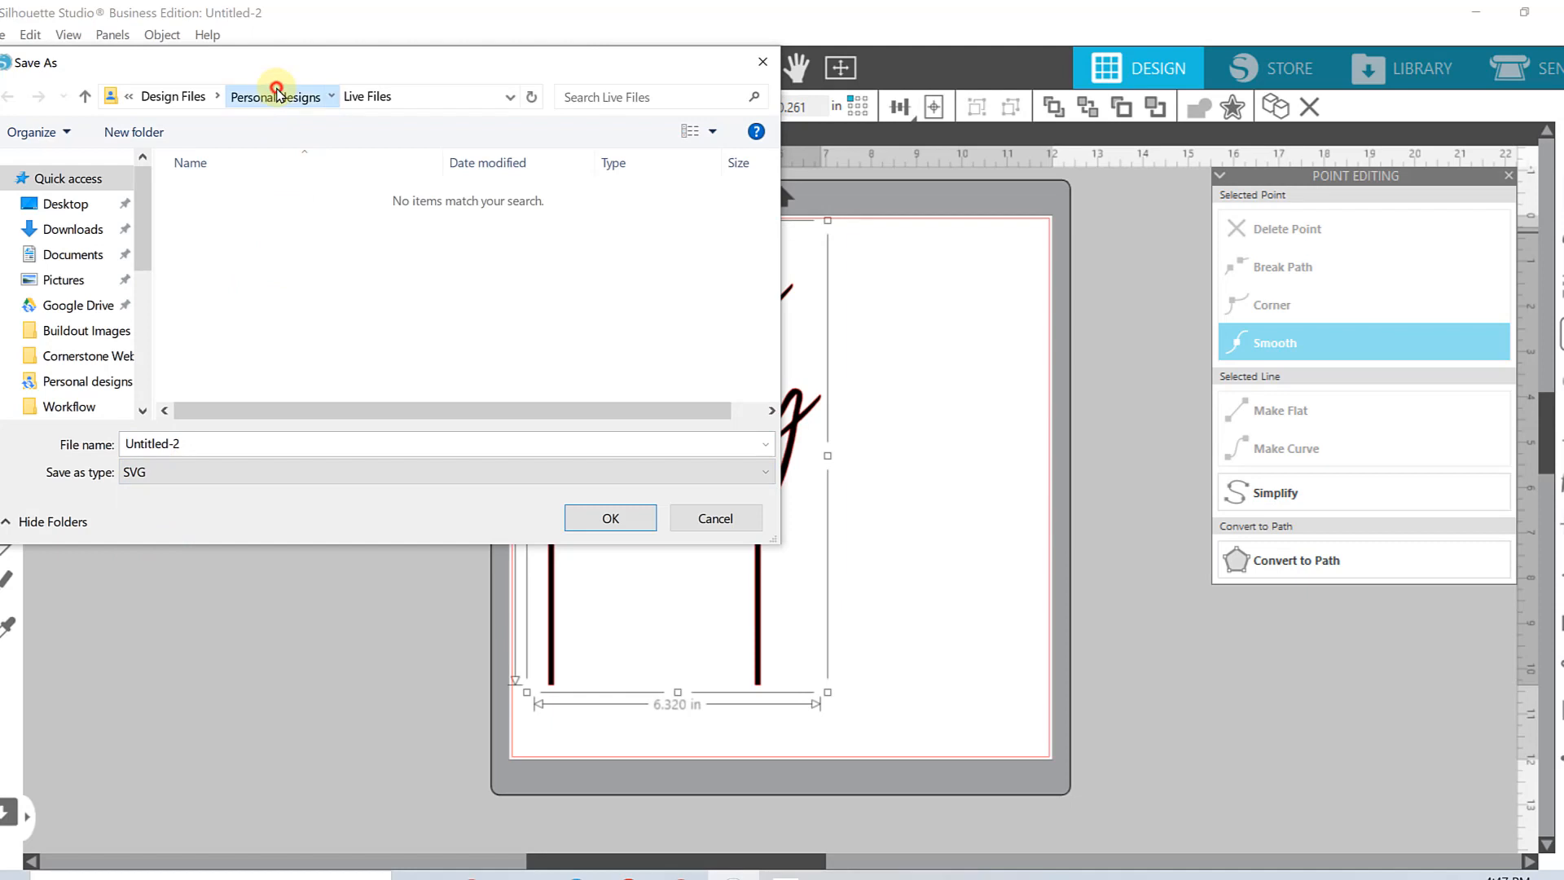
{"action": "left_click", "coordinate": [275, 94]}
{"action": "double_click", "coordinate": [210, 445]}
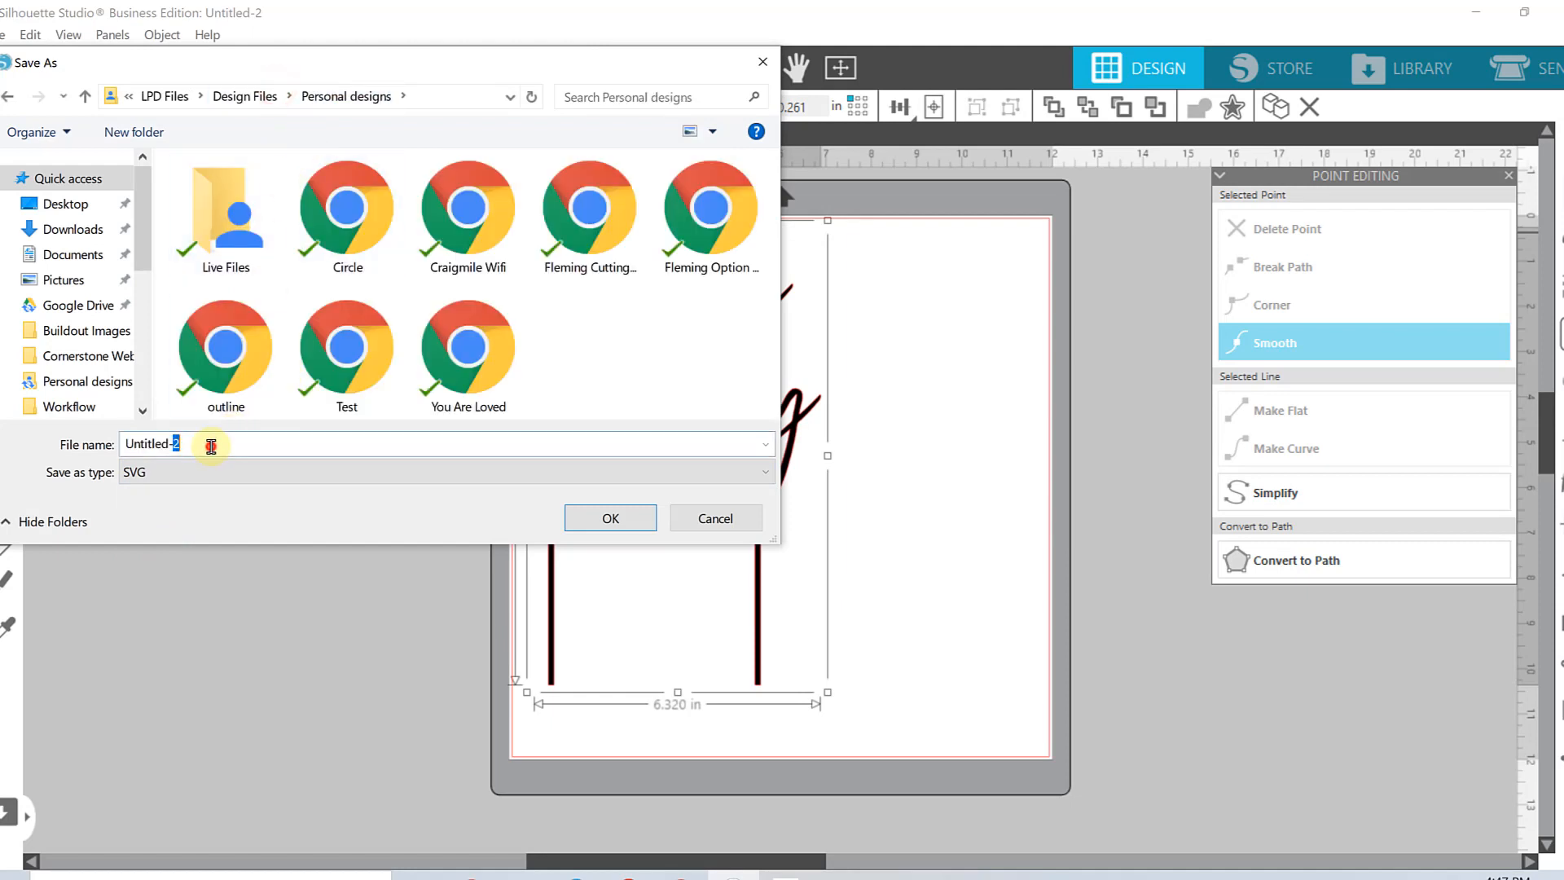
{"action": "left_click_drag", "start_coordinate": [207, 445], "coordinate": [118, 444]}
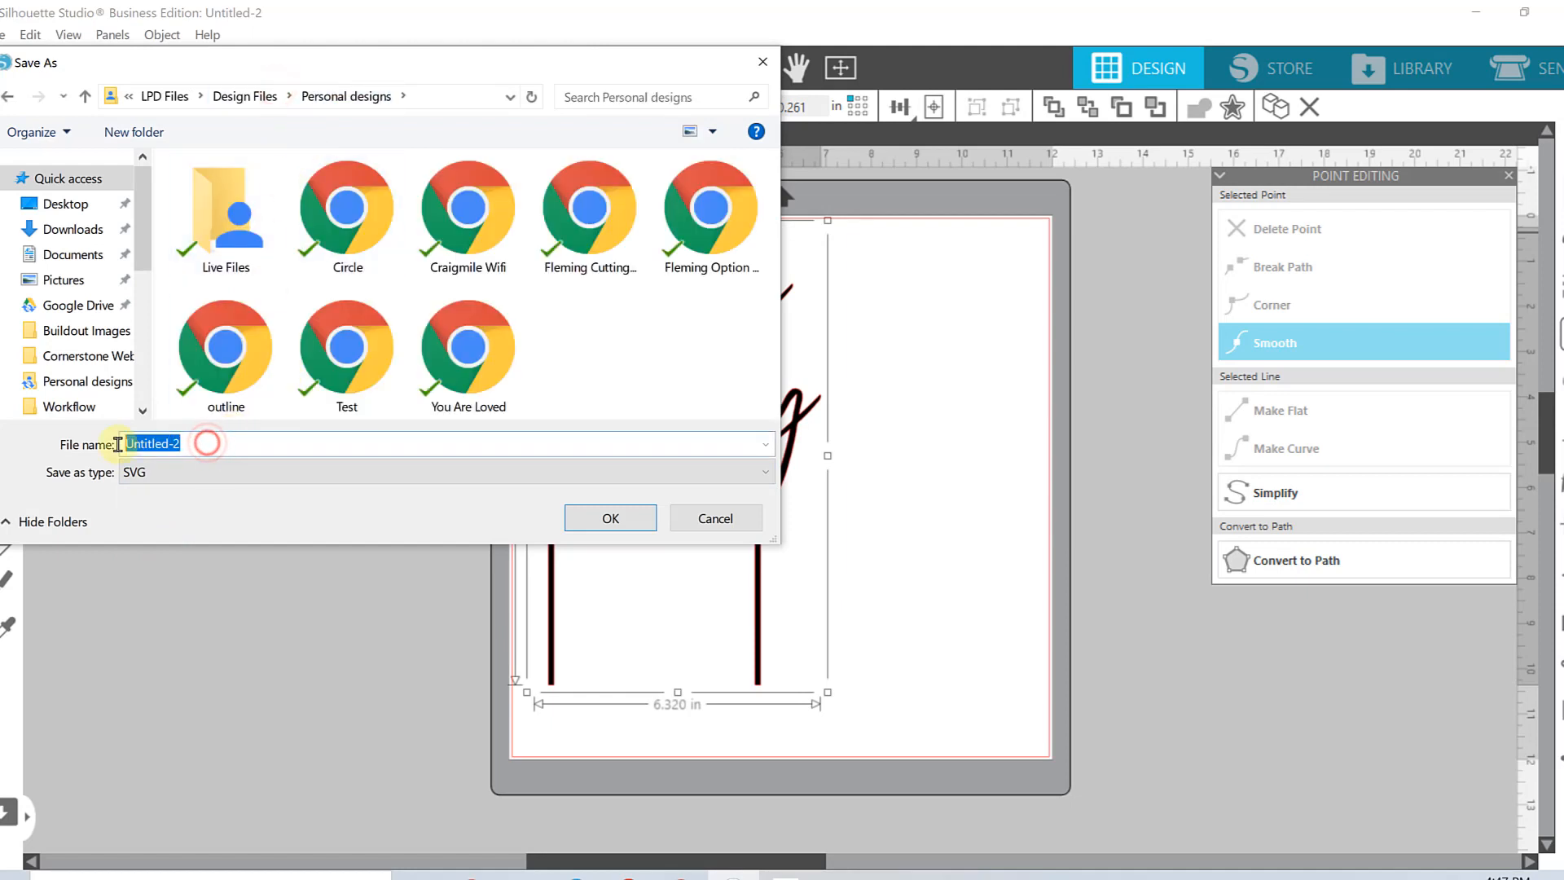
{"action": "type", "text": "Swezey Cake Topper"}
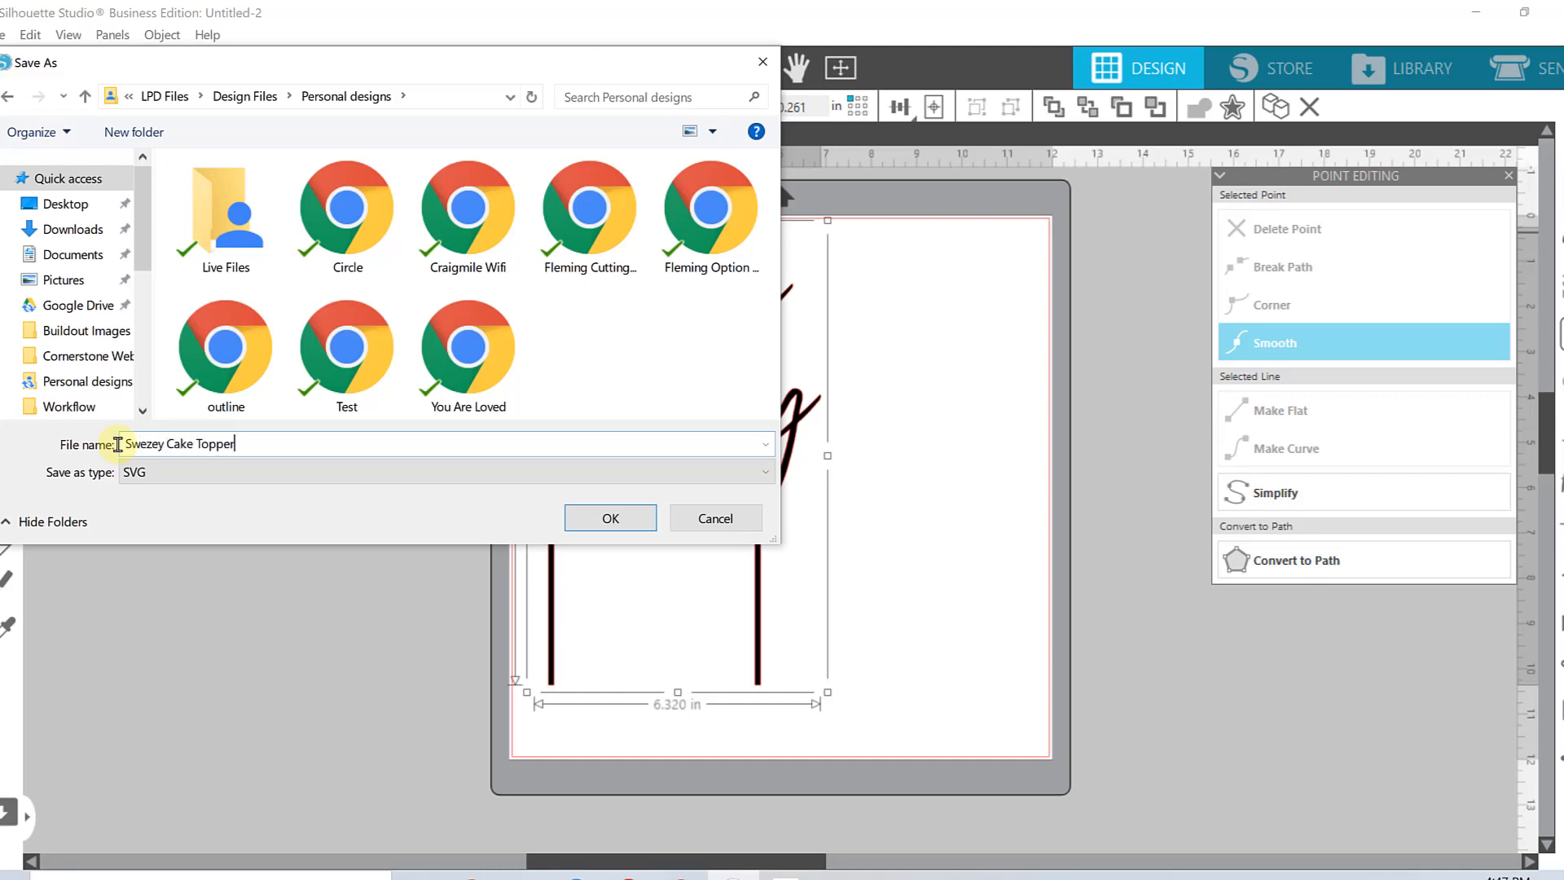
{"action": "left_click", "coordinate": [632, 518]}
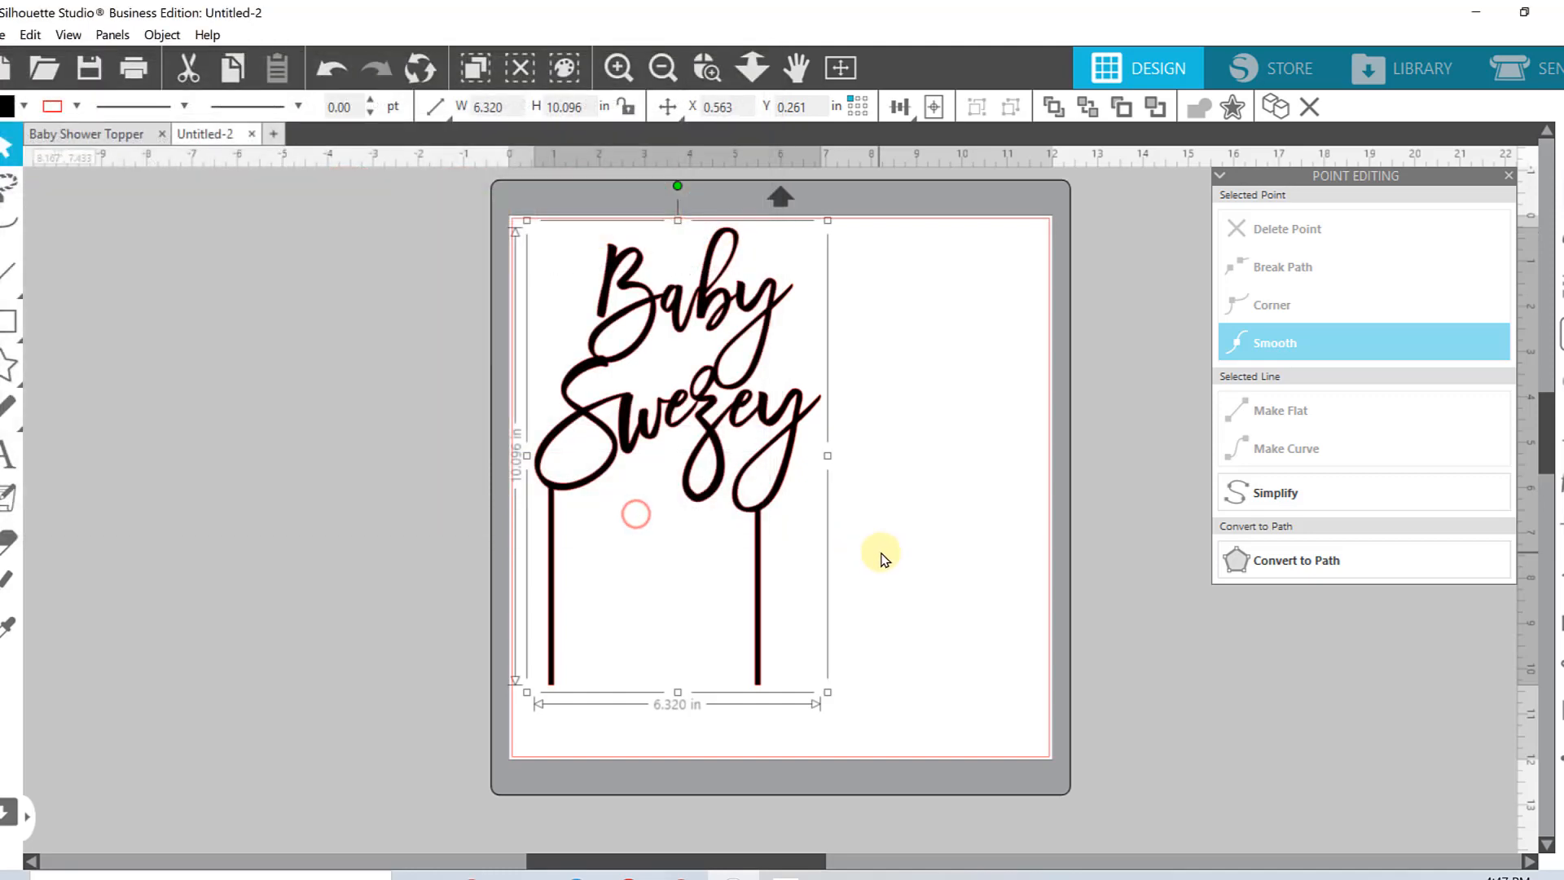